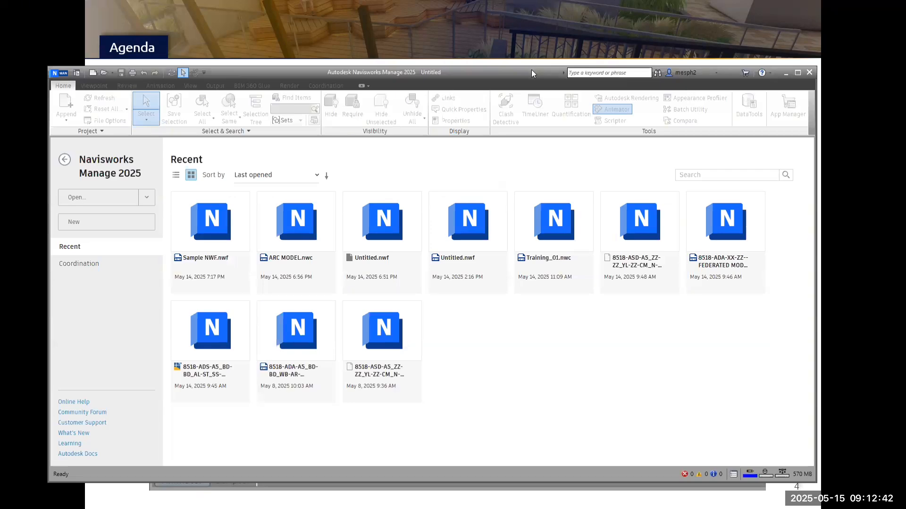
Maximize the application window and bring up the Animator for Sample NWF.nwf
left_click_drag(532, 69, 488, 55)
left_click(754, 58)
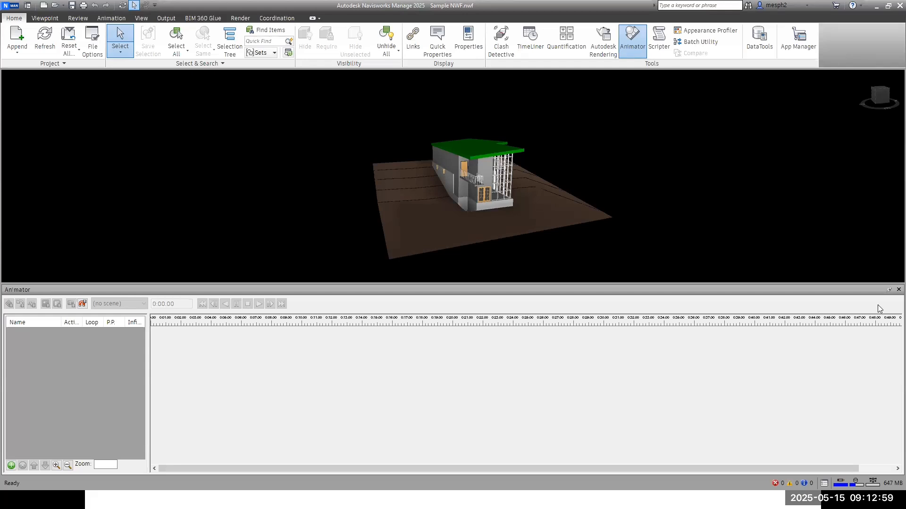
left_click(898, 289)
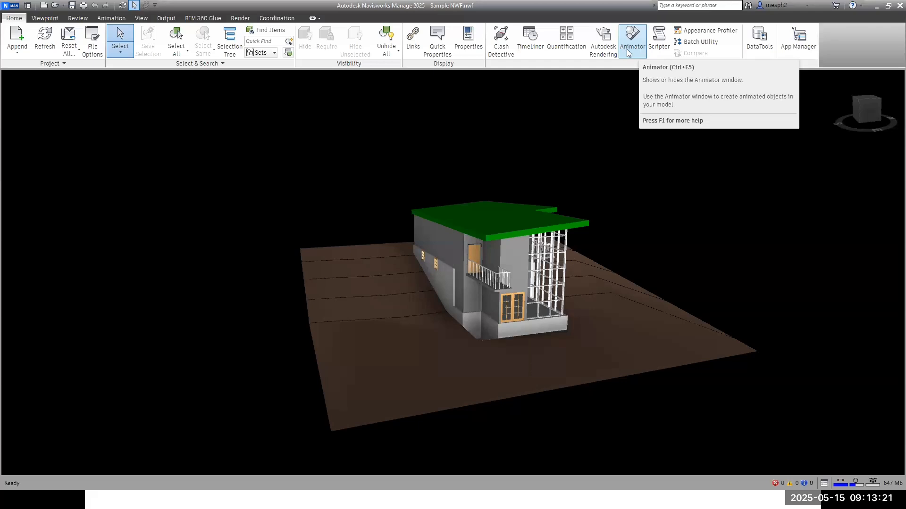
left_click(627, 49)
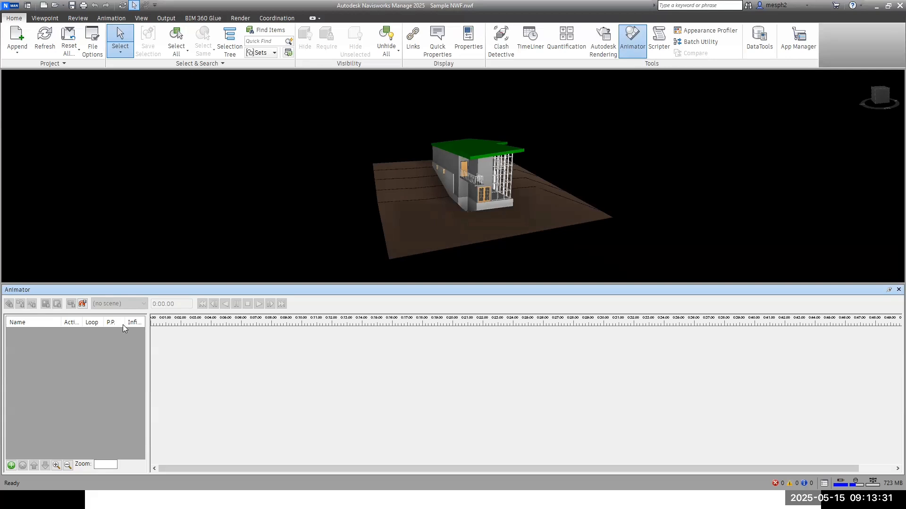
Add a scene to the empty Animator list, keeping its default name
left_click(510, 199)
scroll(488, 183, "up", 2)
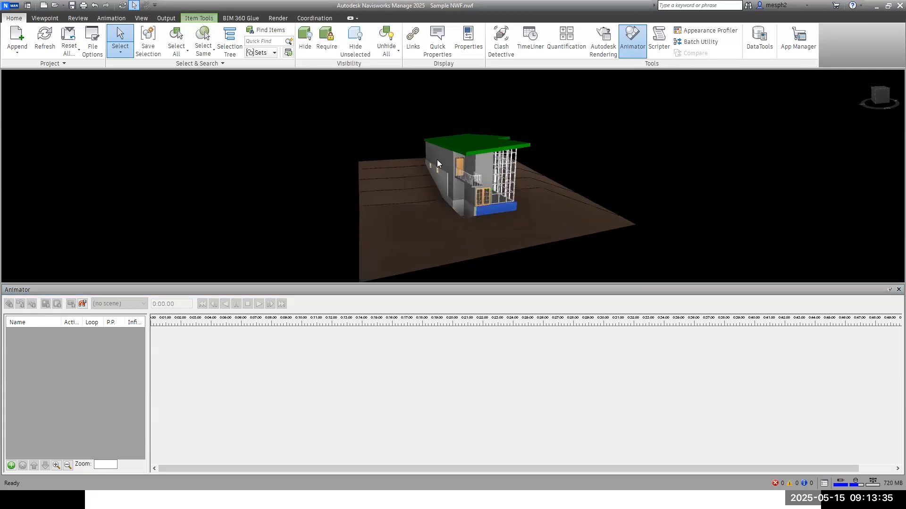
scroll(438, 164, "up", 4)
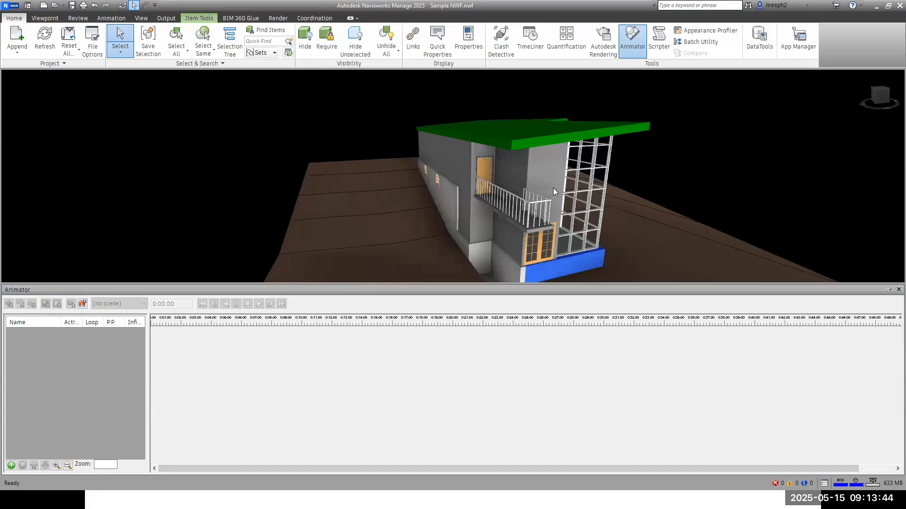
scroll(503, 189, "up", 1)
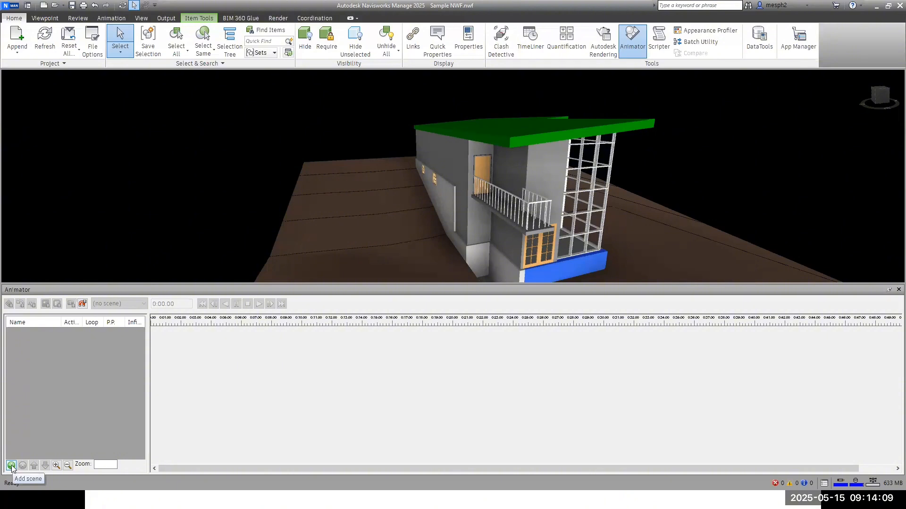
right_click(11, 467)
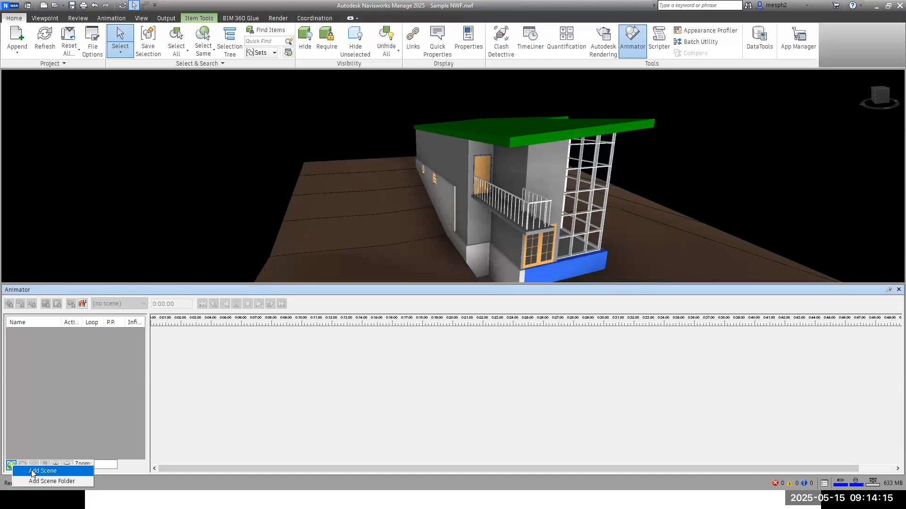
left_click(31, 470)
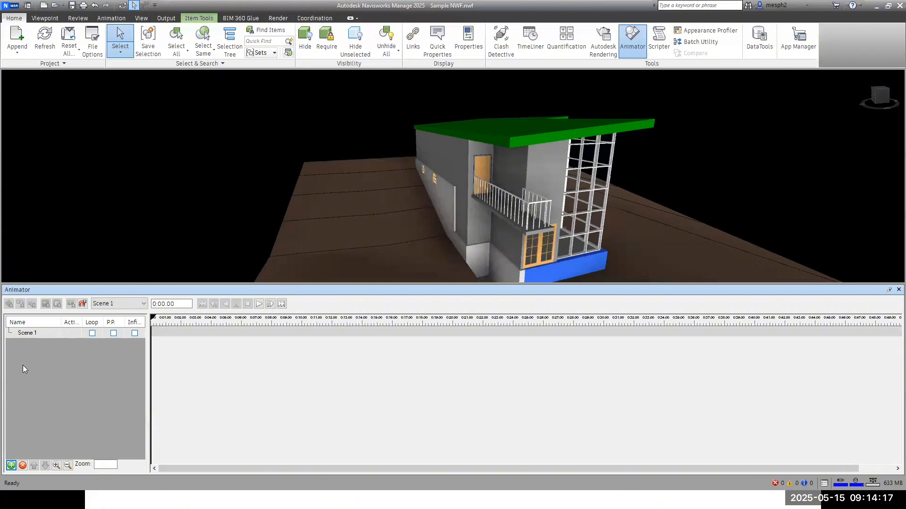
double_click(30, 334)
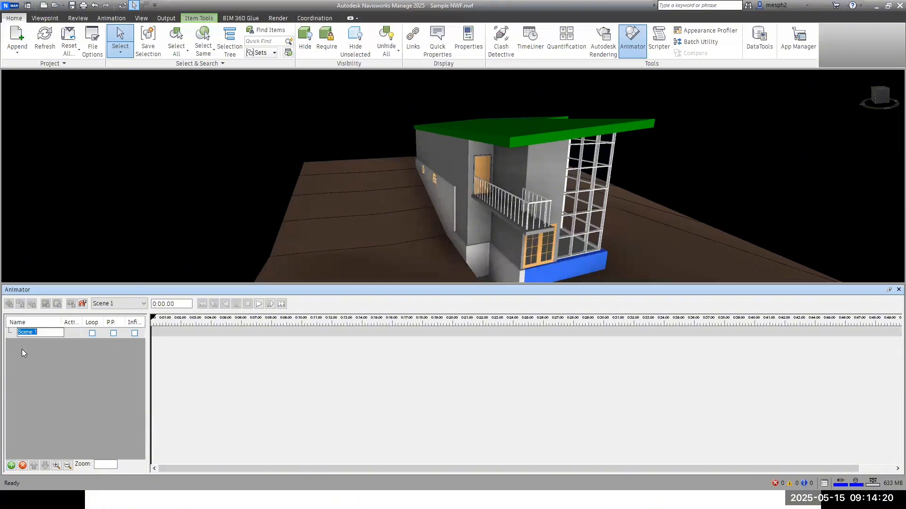
left_click(22, 352)
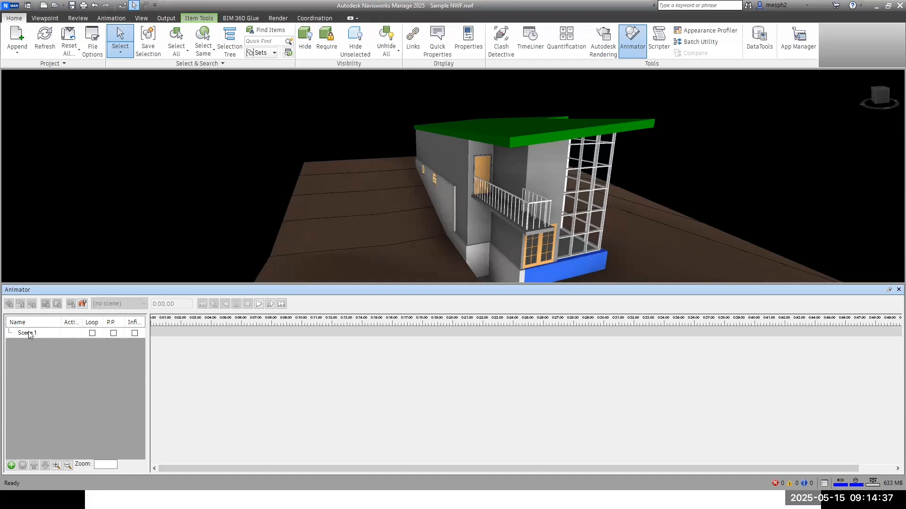
left_click(36, 337)
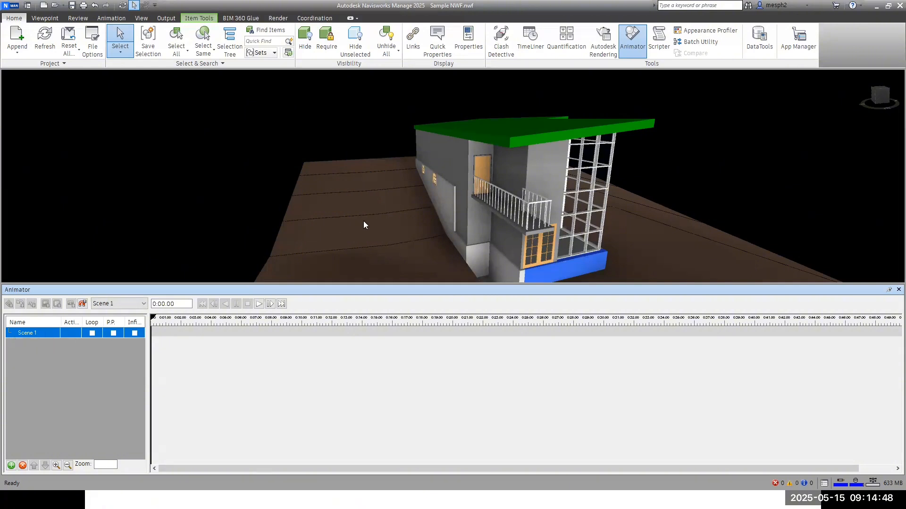
Delete Scene 1 from the Animator
scroll(548, 174, "up", 5)
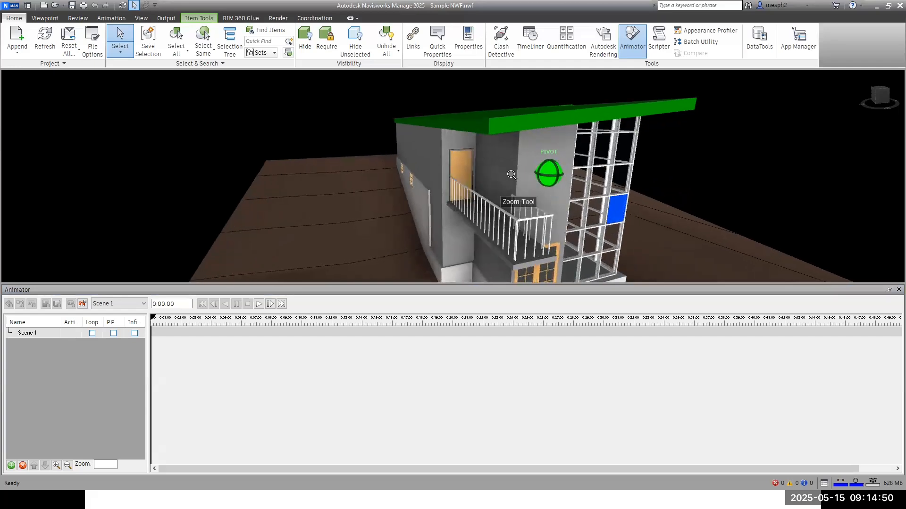
middle_click_drag(508, 171, 367, 199)
scroll(395, 170, "up", 5)
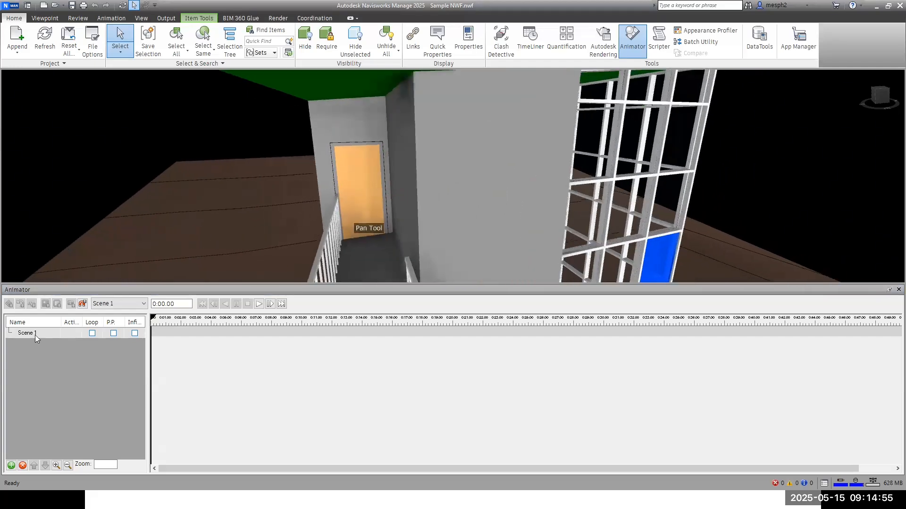
left_click(29, 336)
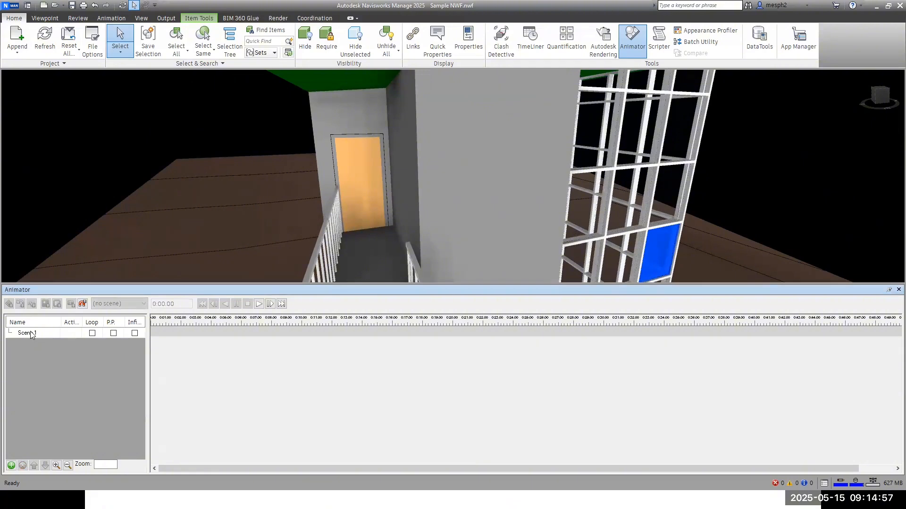
right_click(30, 331)
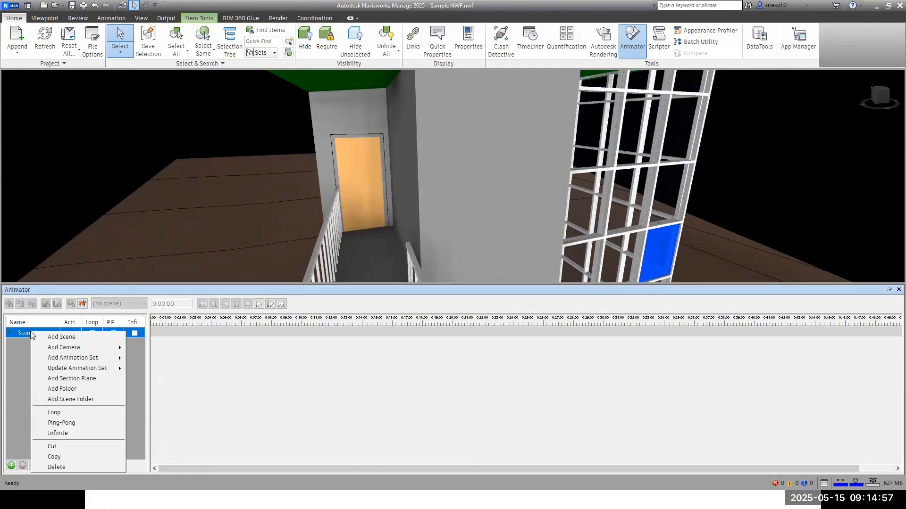
left_click(53, 467)
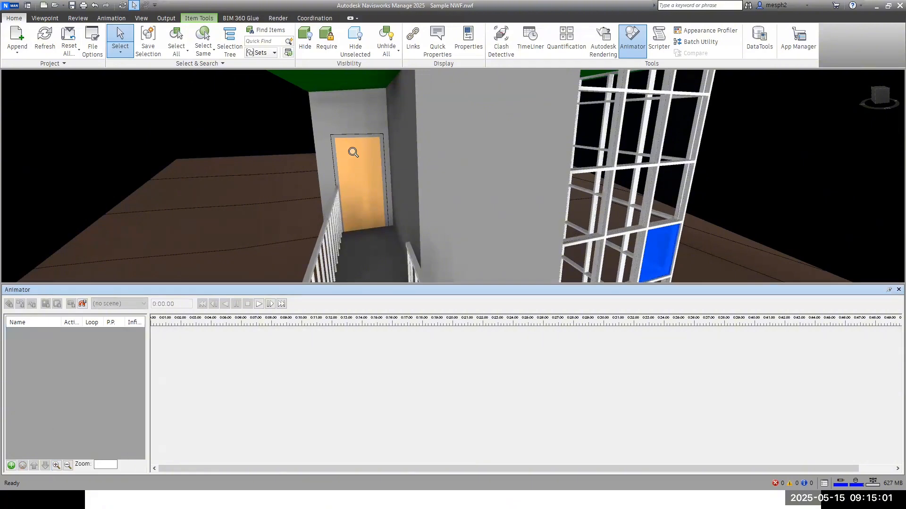
Select the orange door at the end of the upper-floor balcony, seen close up and nearly face-on
scroll(352, 152, "up", 3)
scroll(358, 152, "up", 1)
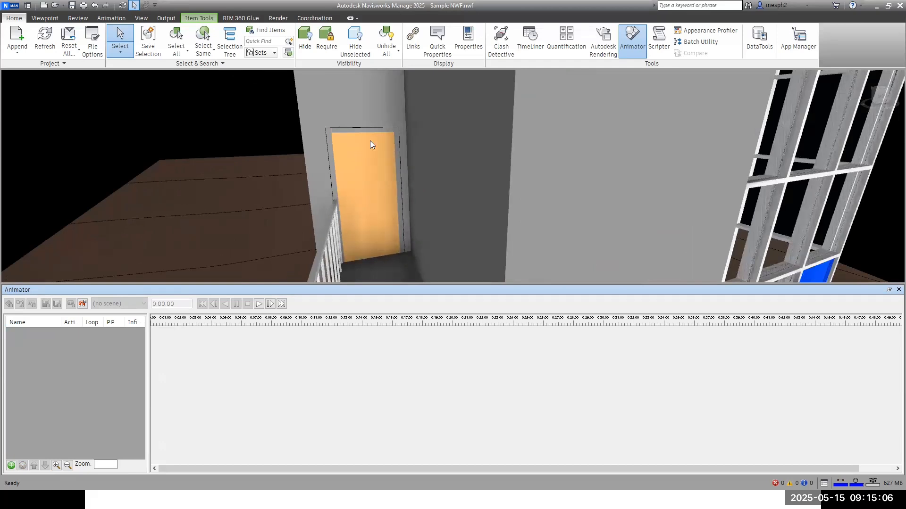
middle_click_drag(370, 141, 346, 143, "shift")
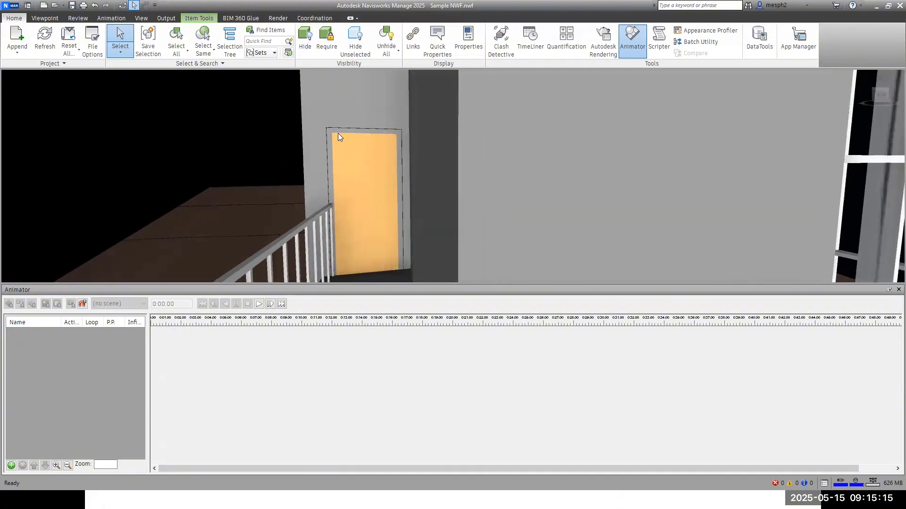
mouse_move(342, 139)
middle_mouse_down("shift")
mouse_move(350, 140)
mouse_move(344, 151)
middle_mouse_up("shift")
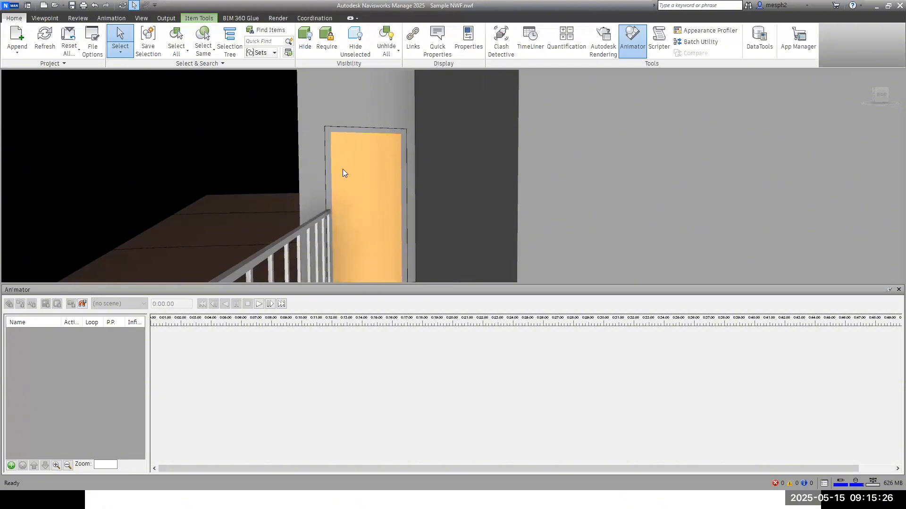
left_click(353, 130)
left_click(354, 141)
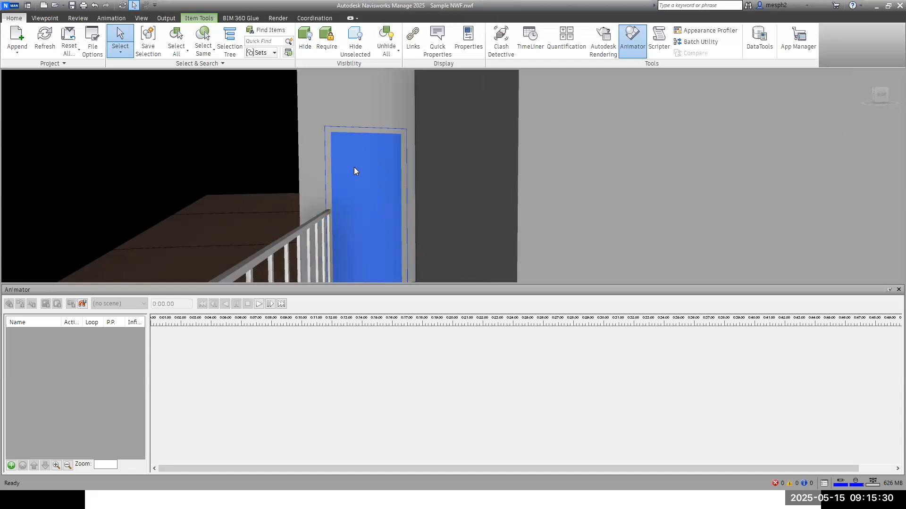
middle_click_drag(354, 167, 351, 174, "shift")
left_click(878, 99)
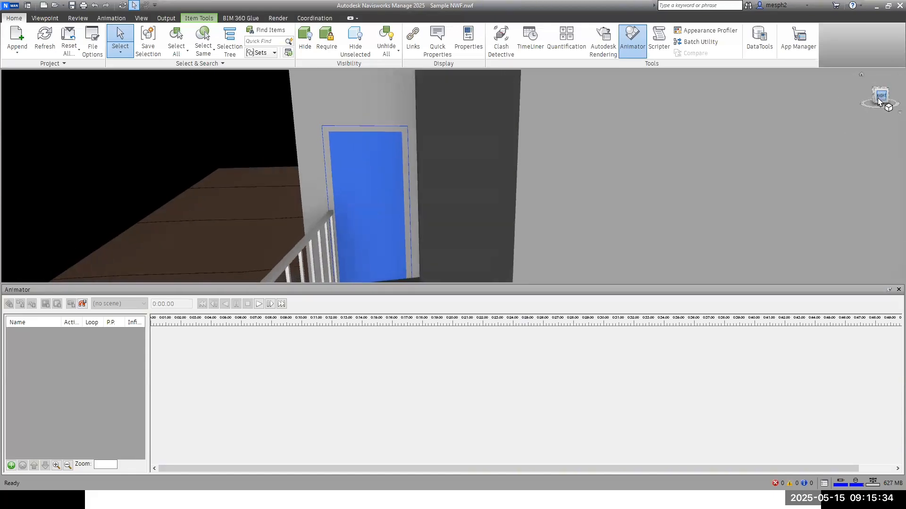
middle_click_drag(383, 156, 387, 160, "shift")
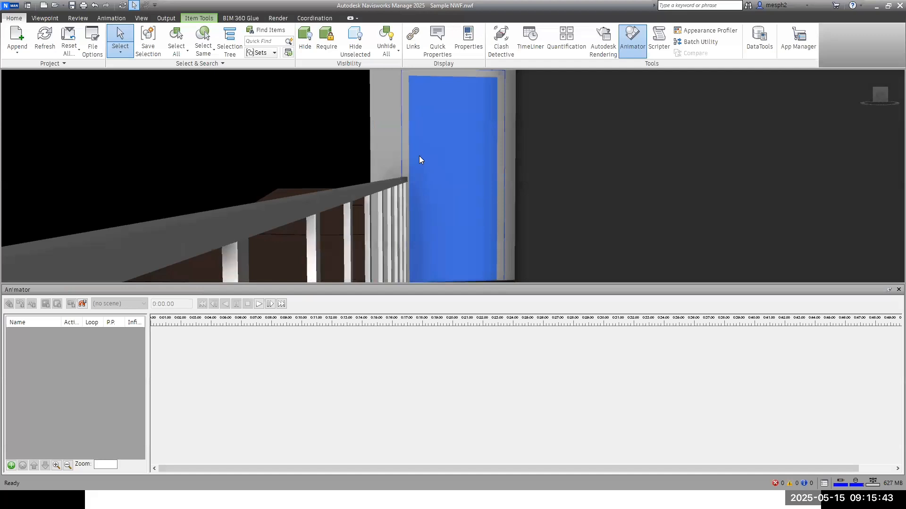
key("Escape")
left_click(431, 161)
Add a new scene in the Animator and give it an animation set based on the current door selection
left_click(12, 466)
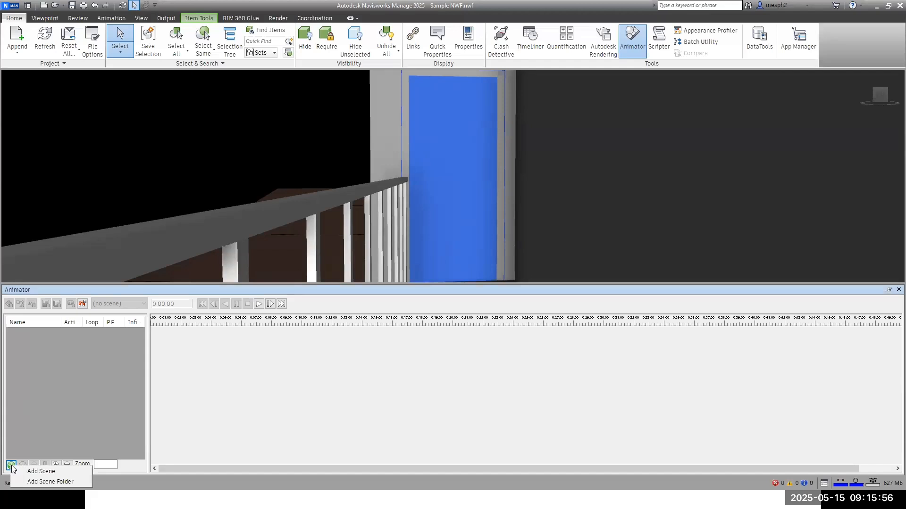
key("Return")
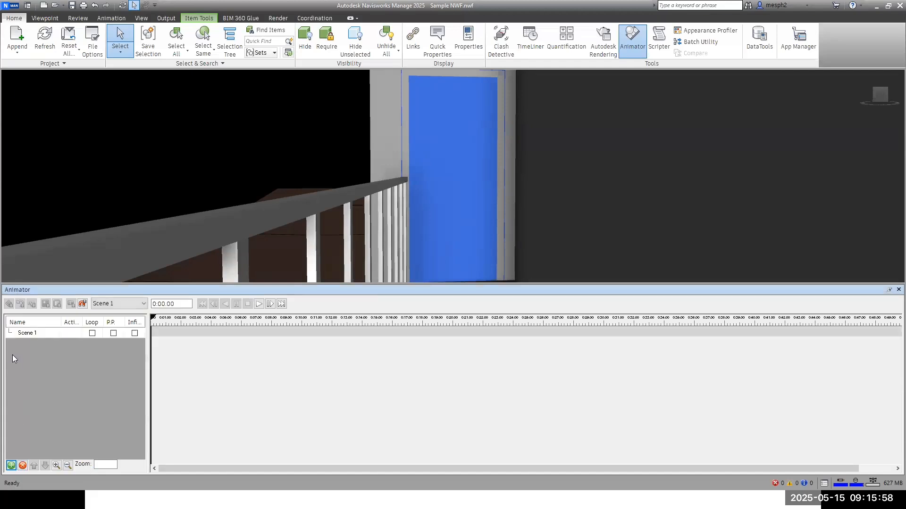
left_click(29, 333)
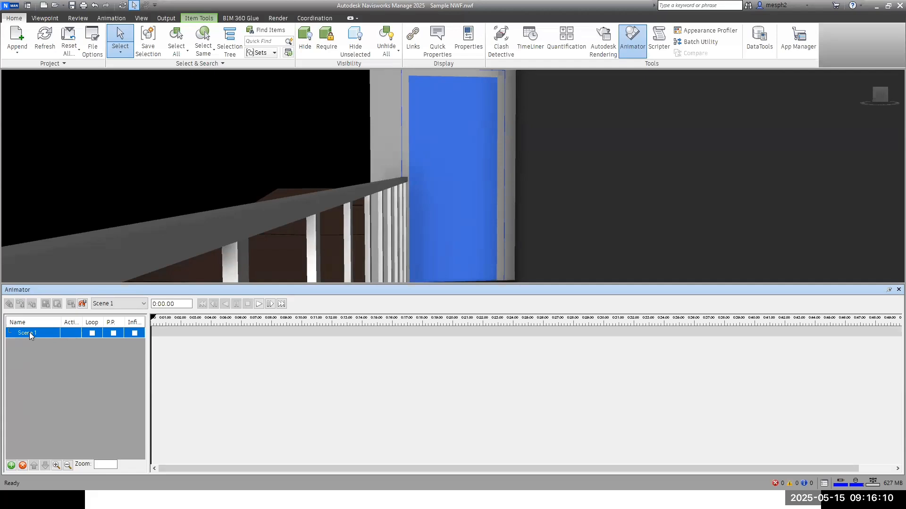
right_click(29, 334)
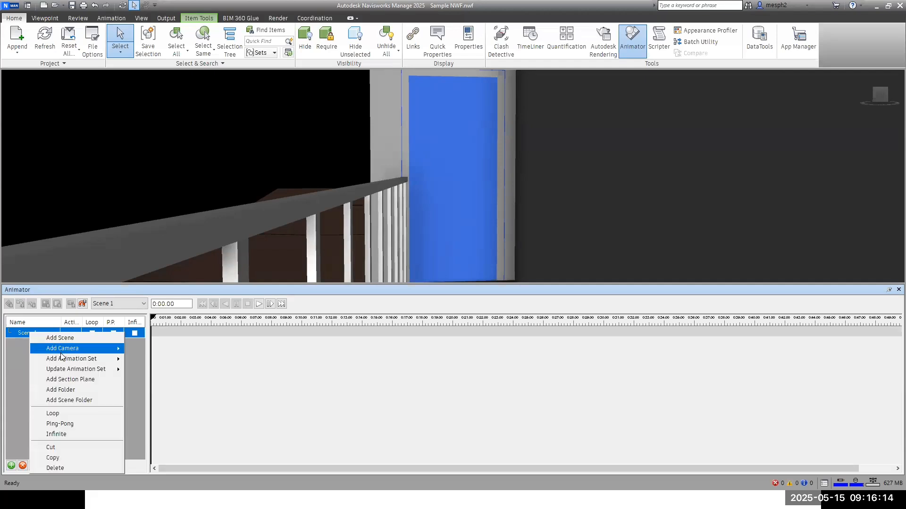
mouse_move(68, 361)
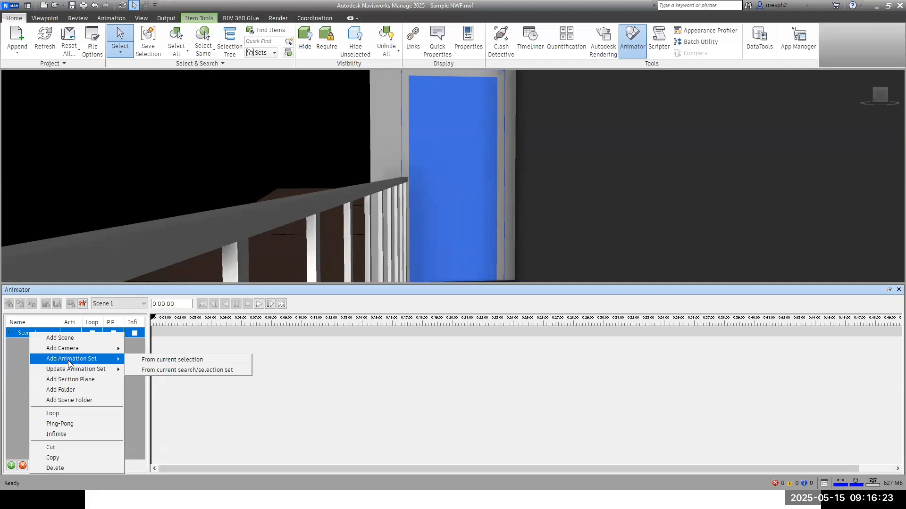
left_click(150, 360)
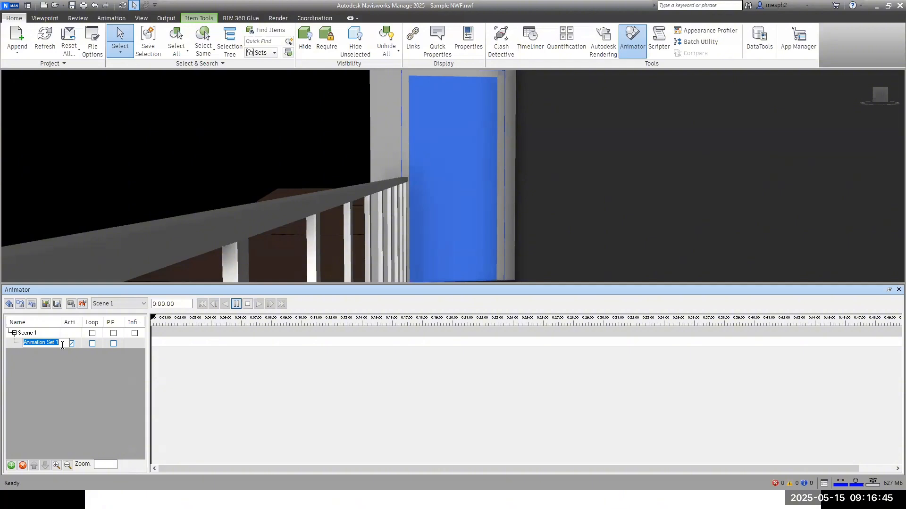
Name the new animation set "Door 1"
type("Door1")
key("BackSpace")
type("1 open")
key("BackSpace")
key("BackSpace")
key("BackSpace")
key("BackSpace")
left_click(67, 384)
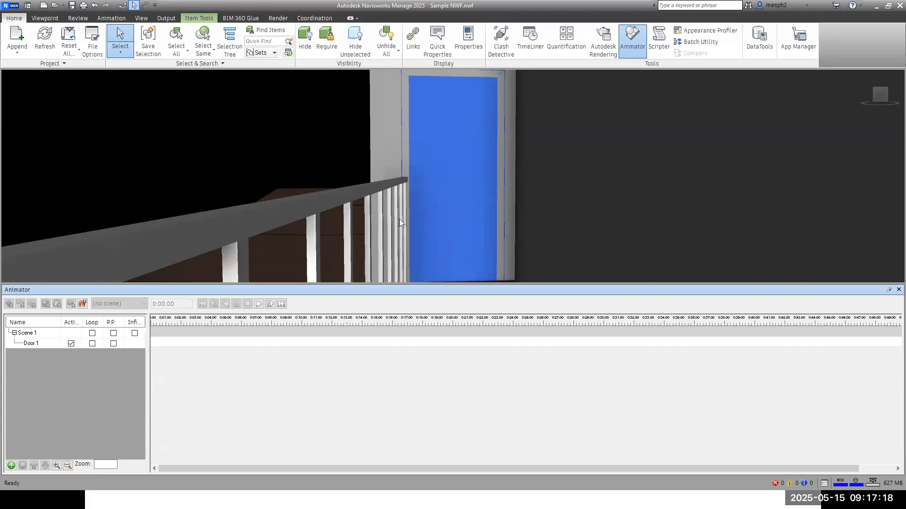
left_click(44, 344)
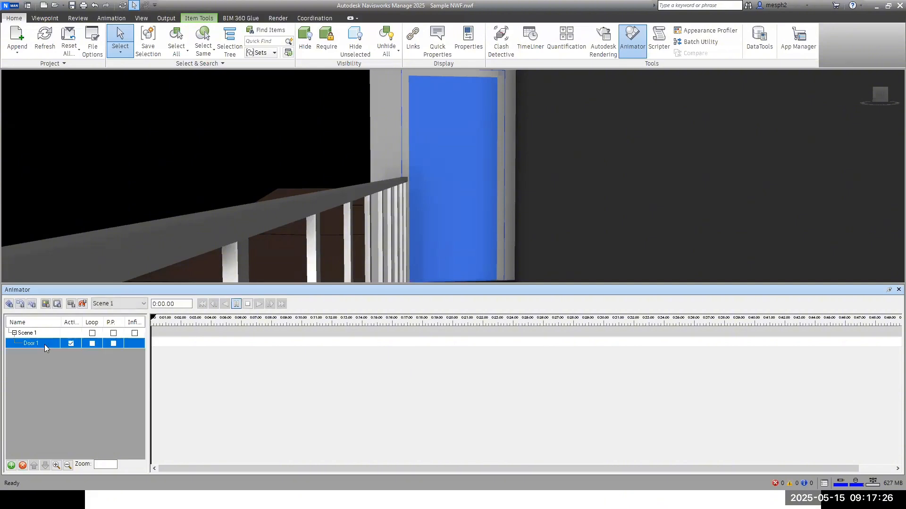
right_click(44, 344)
mouse_move(76, 373)
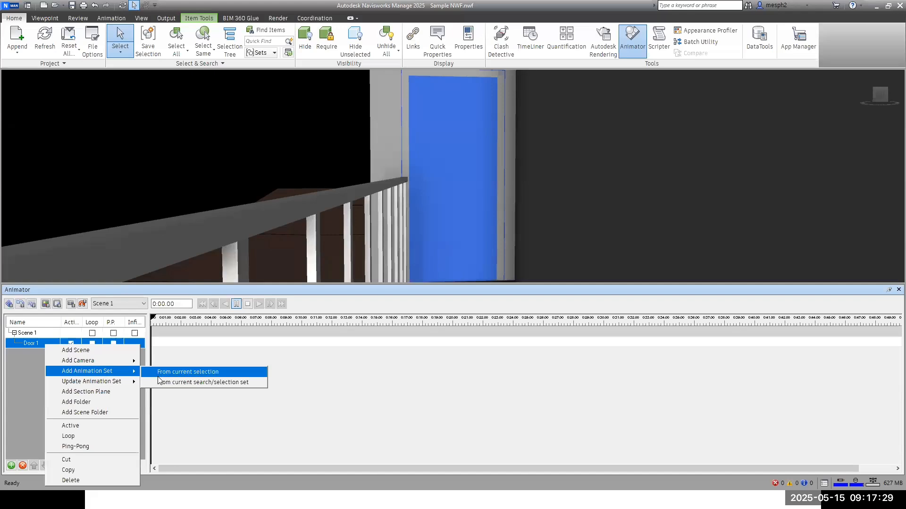
left_click(13, 374)
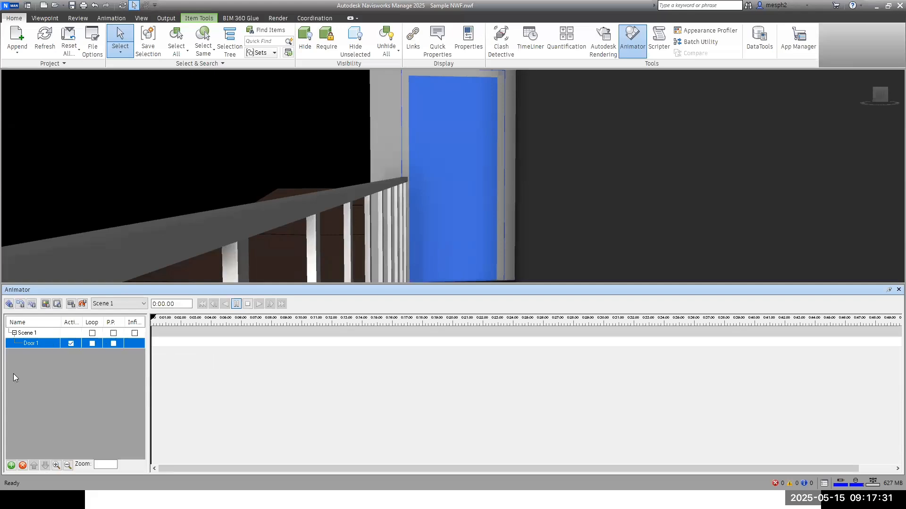
left_click(36, 343)
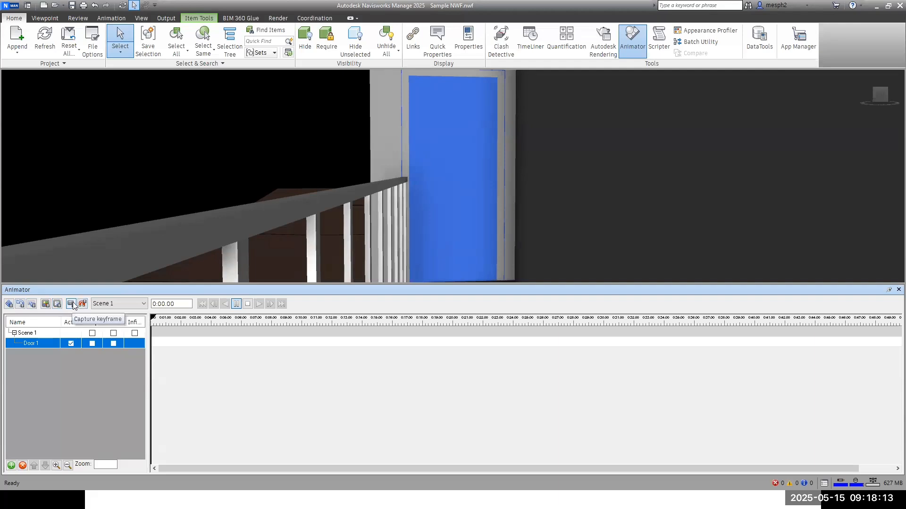
left_click(132, 304)
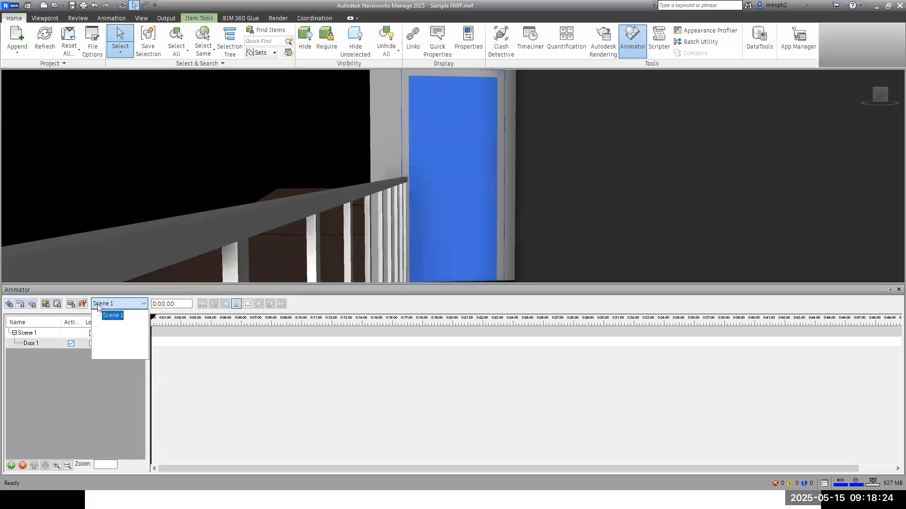
left_click(112, 304)
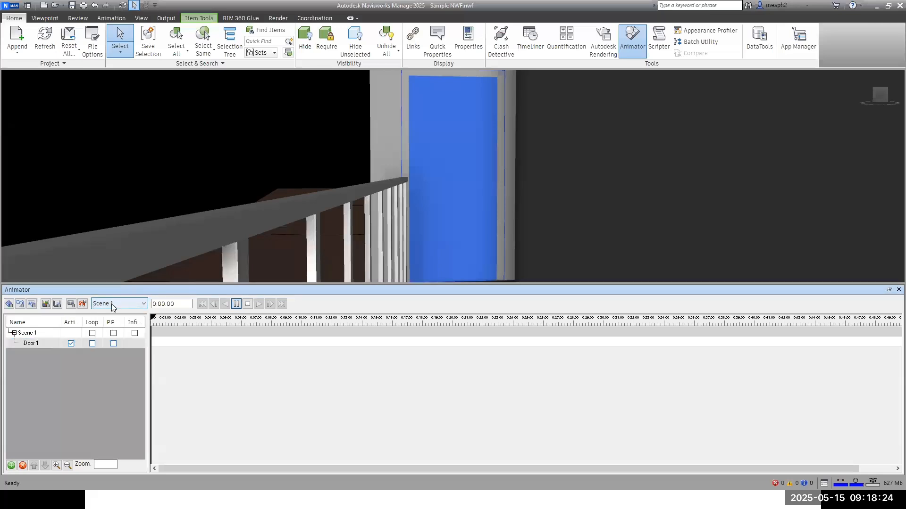
Turn on rotation for the Door 1 animation set and move its pivot to the door's hinge edge beside the railing, at about cY -5.886 m
left_click(38, 344)
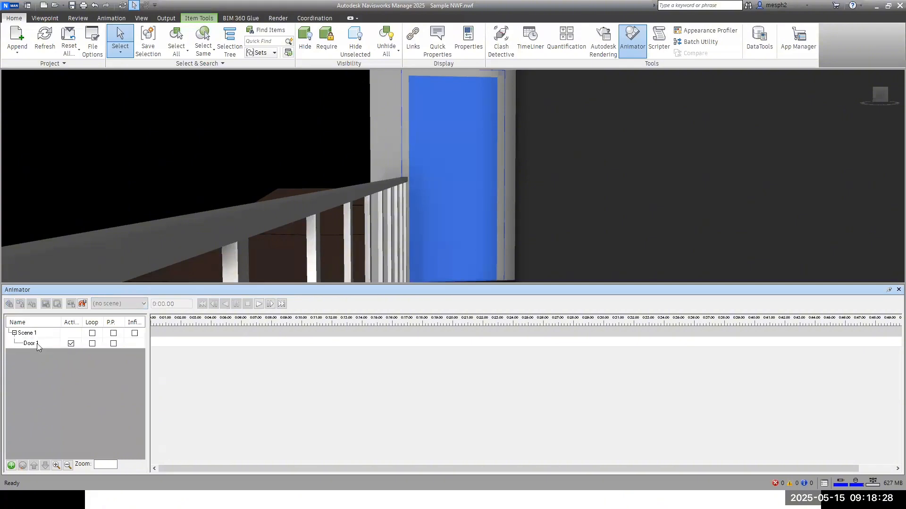
left_click(37, 344)
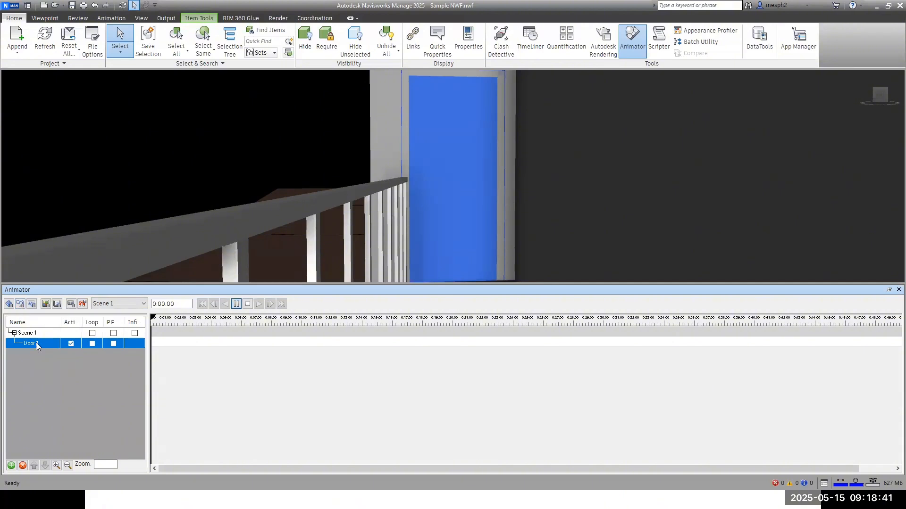
left_click(21, 305)
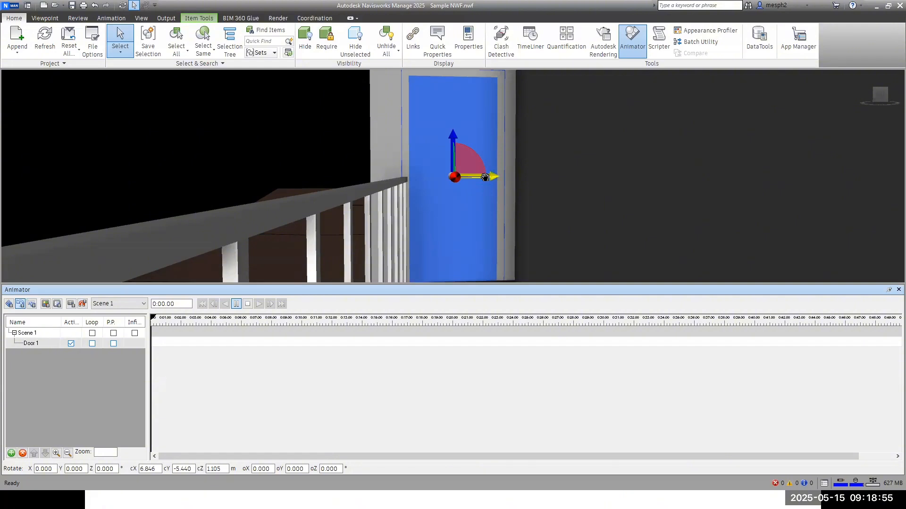
left_click_drag(484, 178, 452, 179)
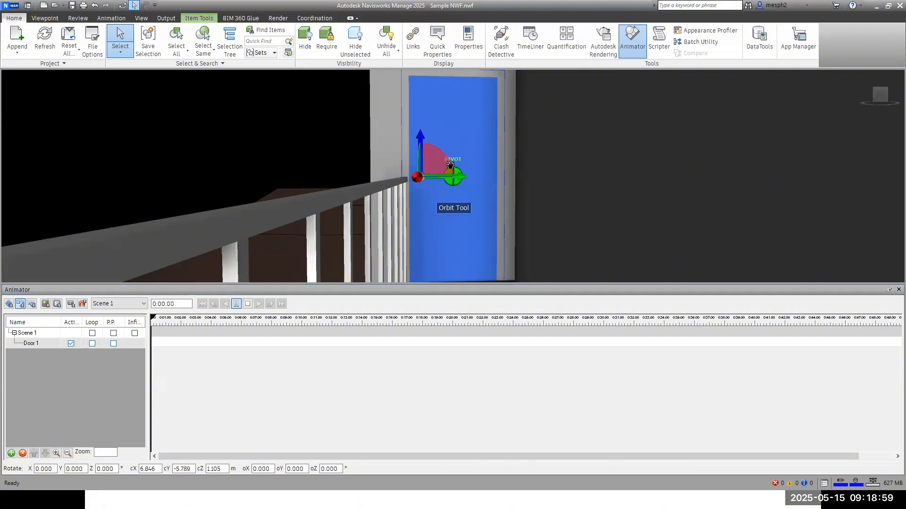
middle_click_drag(440, 165, 439, 170, "shift")
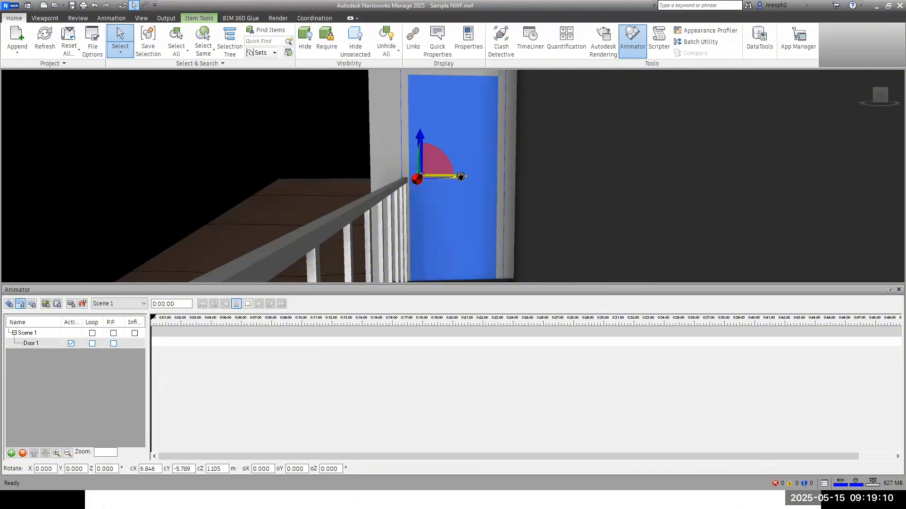
left_click_drag(461, 176, 450, 177)
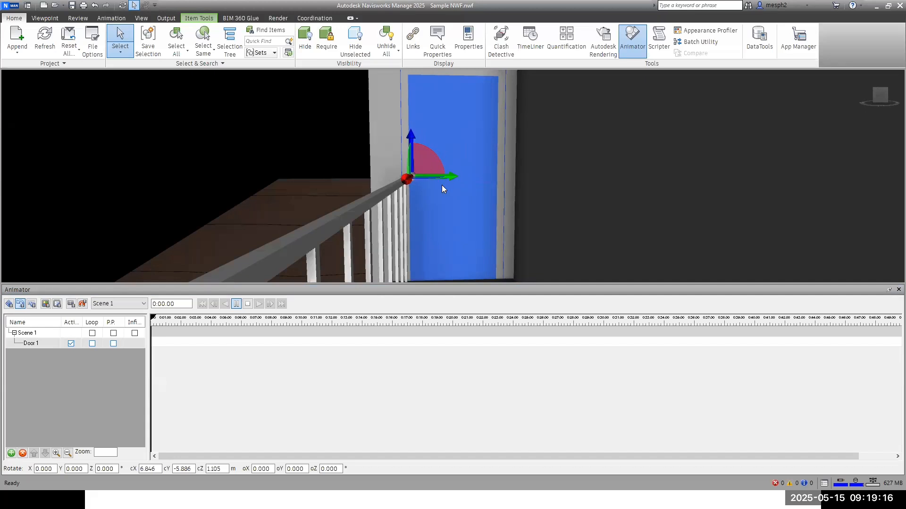
Try rotating the door about 4.5° around its vertical axis at the hinge-edge pivot, seen from slightly above
scroll(438, 187, "up", 1)
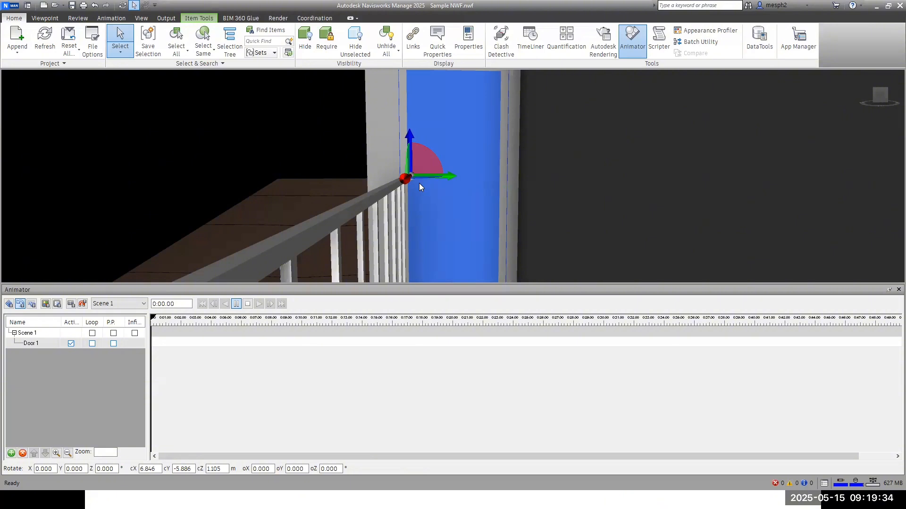
middle_click_drag(418, 184, 443, 193, "shift")
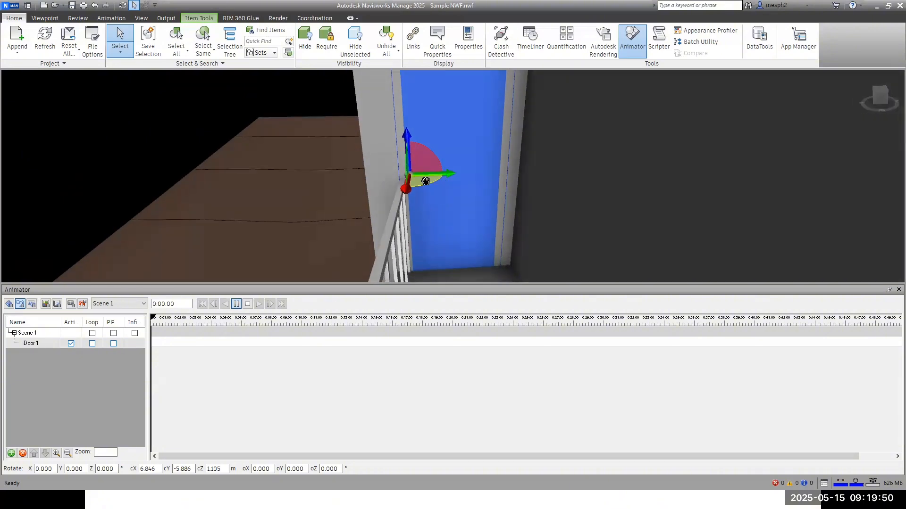
left_click_drag(425, 181, 431, 182)
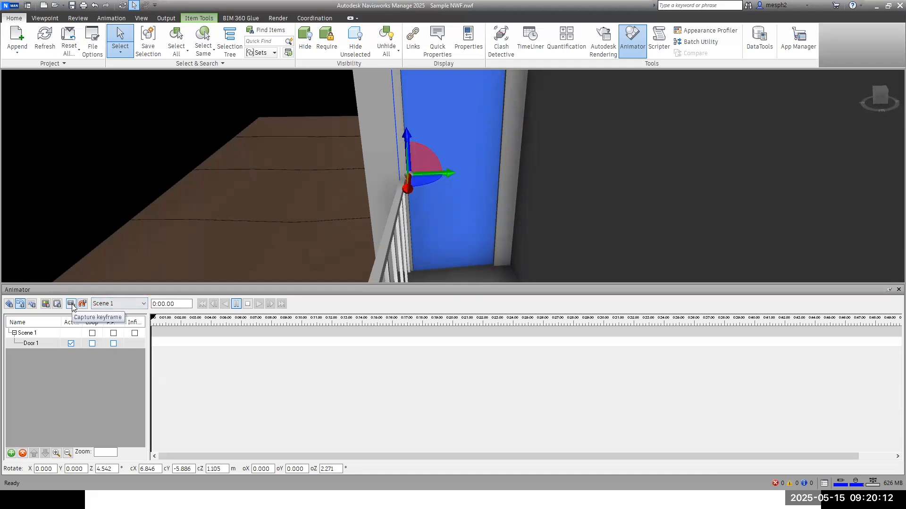
Reselect the Door 1 animation set and capture a keyframe of the closed door at 0:00.00
double_click(36, 344)
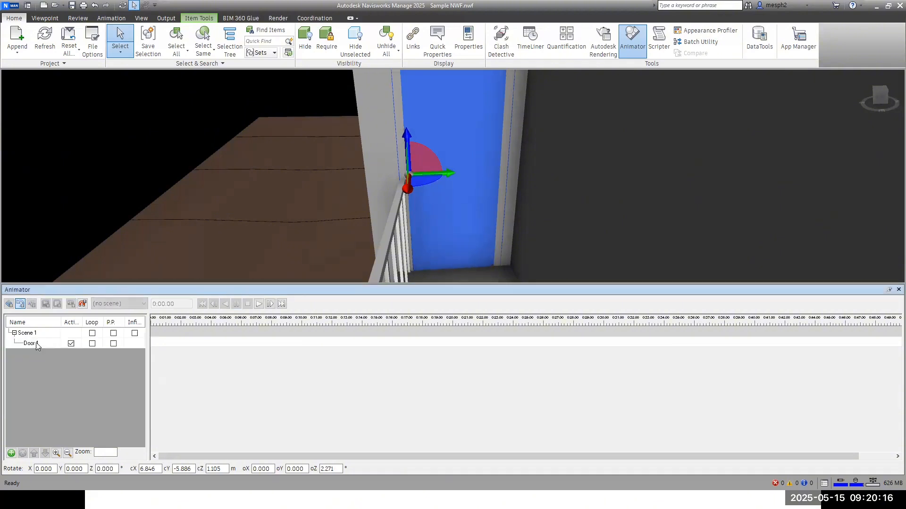
left_click(36, 343)
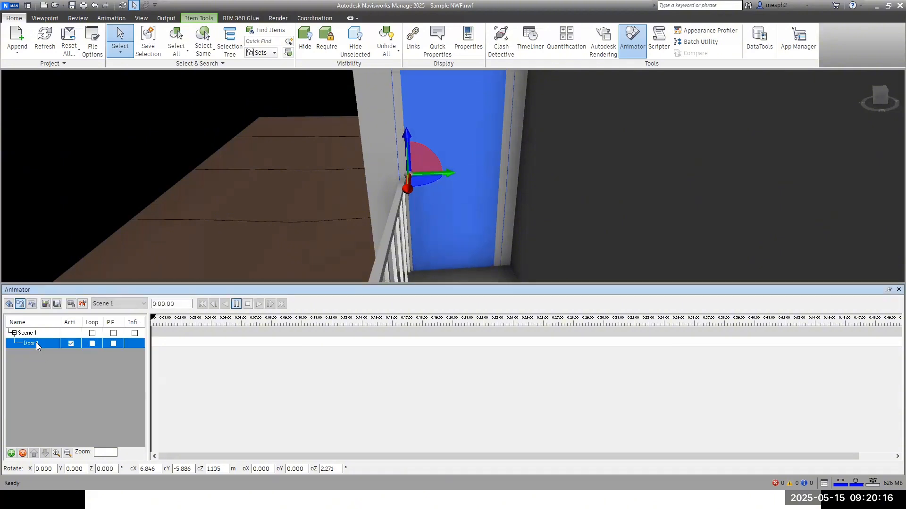
left_click(72, 304)
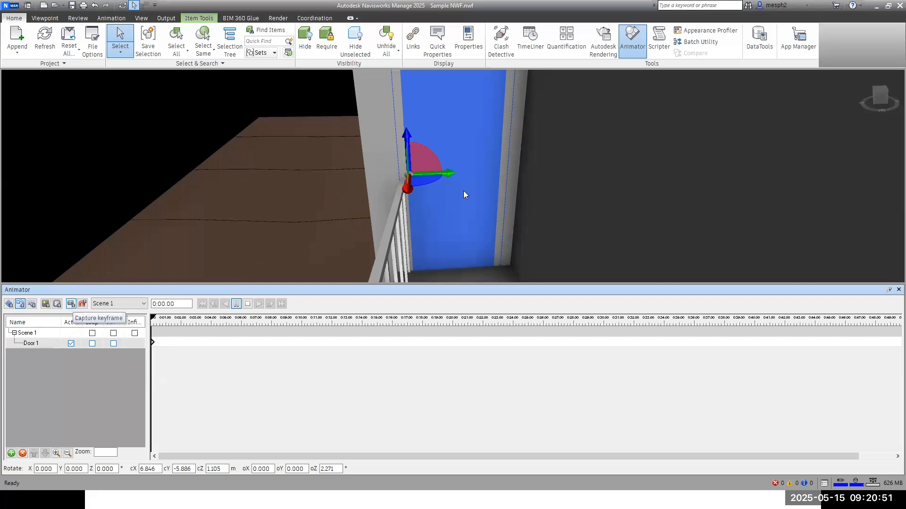
Go to 3 seconds, swing the door partly open to about 38° around Z, and capture a keyframe
left_click(160, 304)
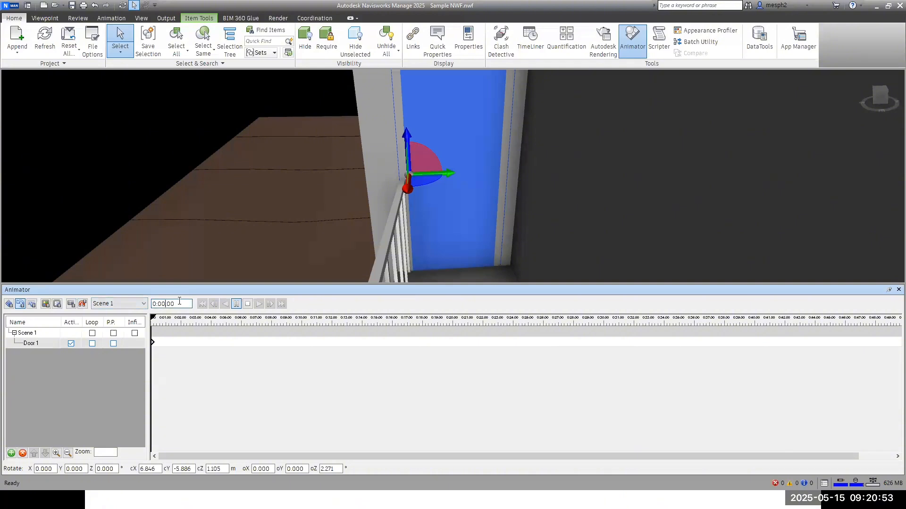
left_click_drag(175, 303, 153, 302)
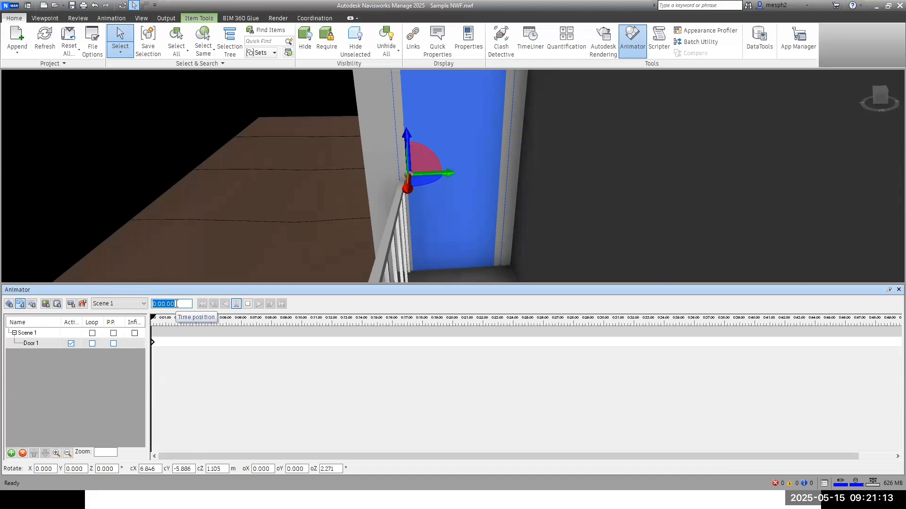
type("3")
key("Return")
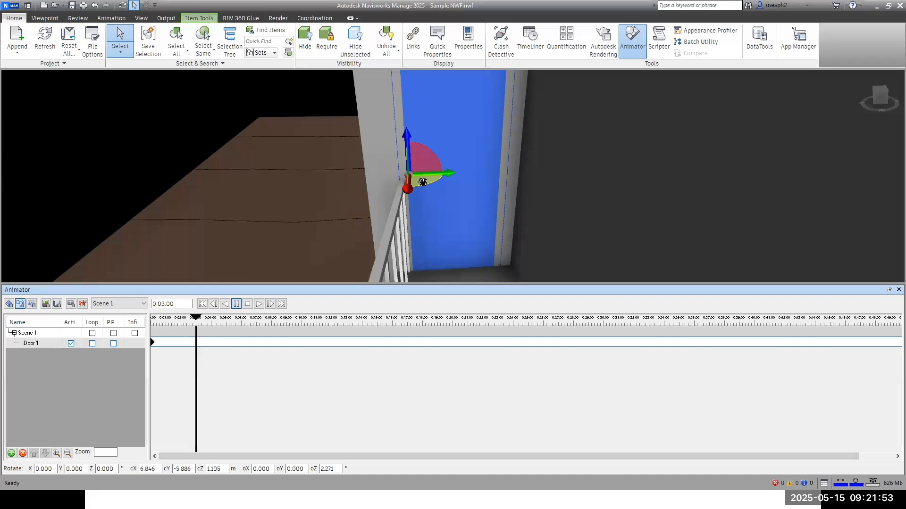
left_click_drag(420, 183, 445, 178)
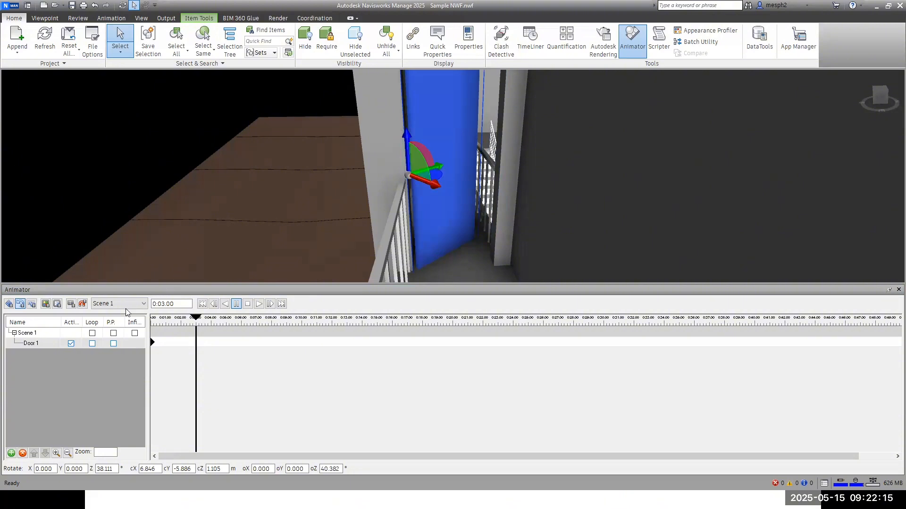
left_click(71, 304)
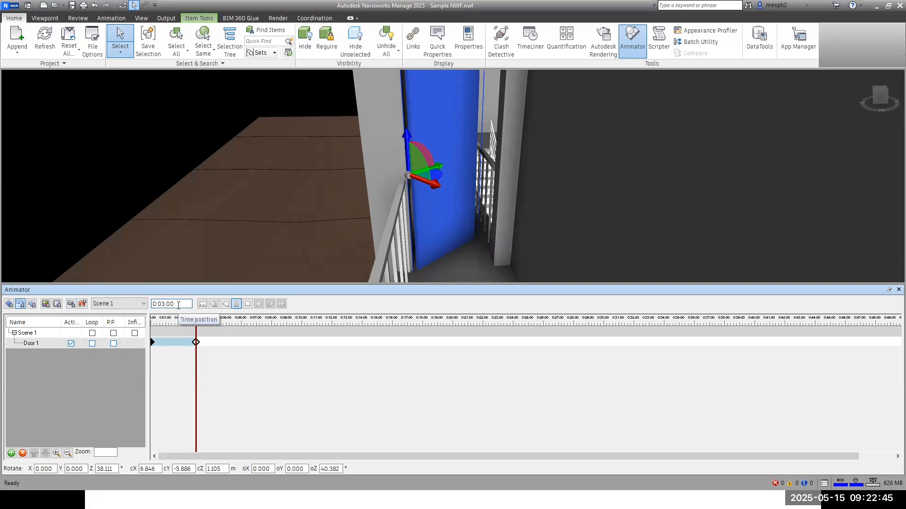
Go to 4 seconds, swing the door fully open to about 87° around Z, and capture a keyframe
left_click_drag(179, 306, 154, 304)
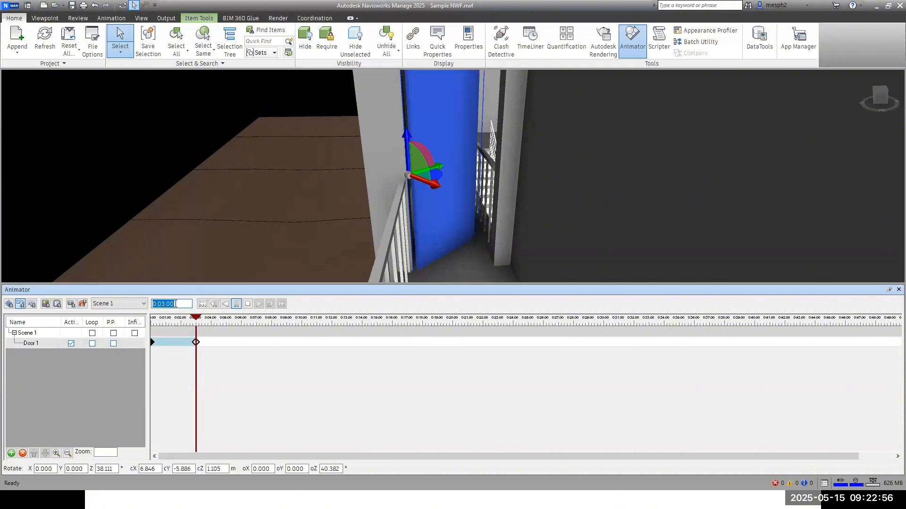
type("4")
left_click(218, 367)
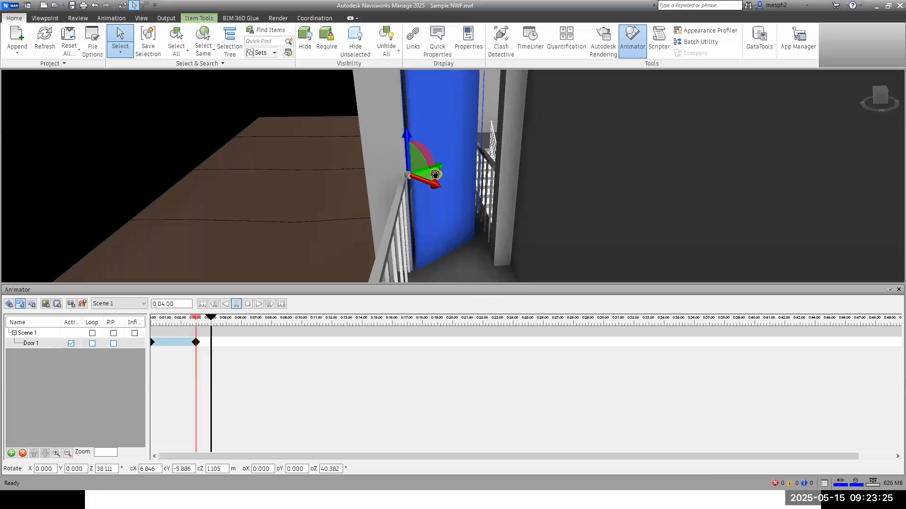
left_click_drag(435, 175, 438, 165)
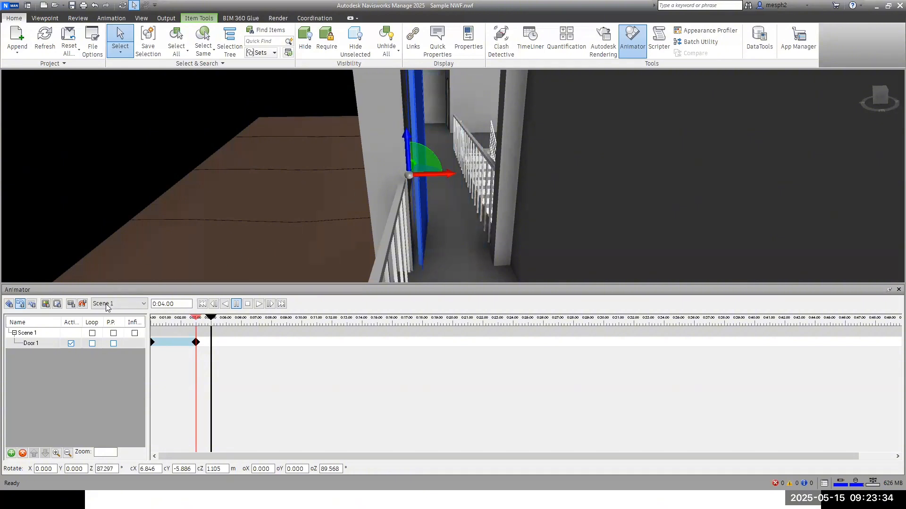
left_click(71, 304)
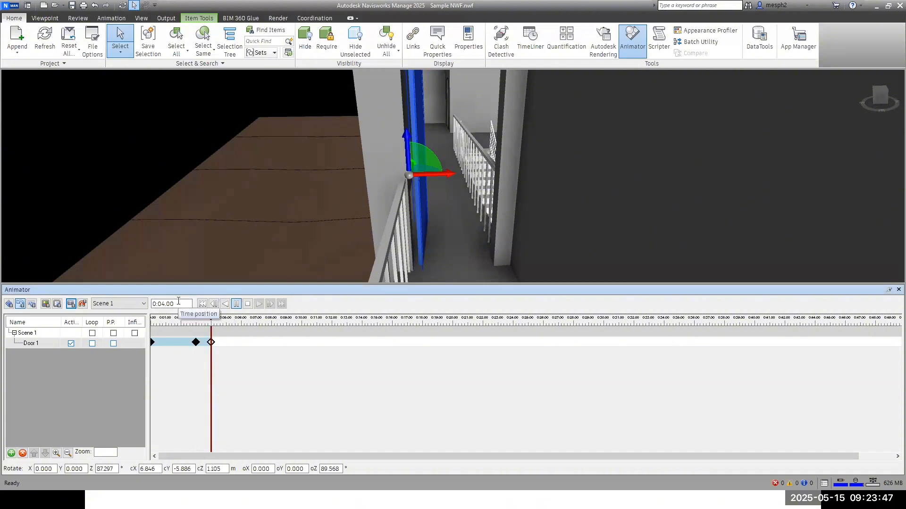
Capture another keyframe at 5 seconds with the door held in its fully open position
left_click_drag(178, 303, 152, 309)
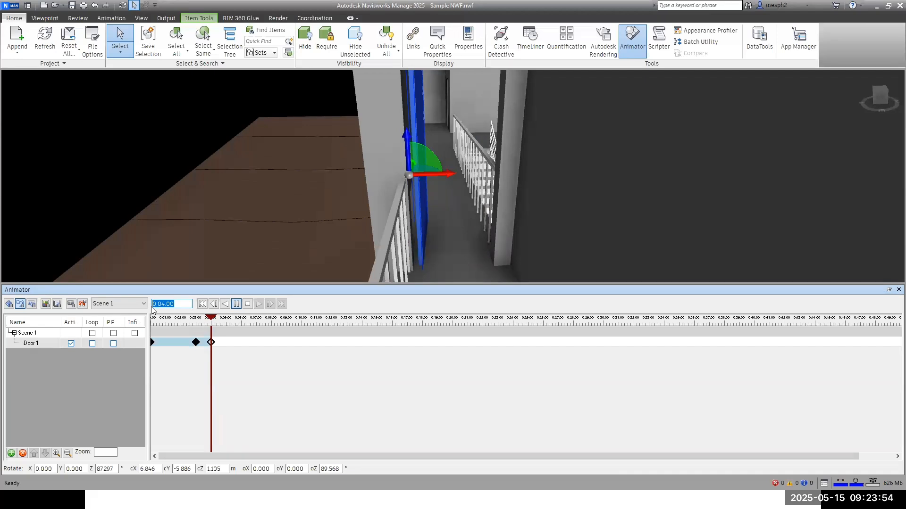
type("5")
key("Return")
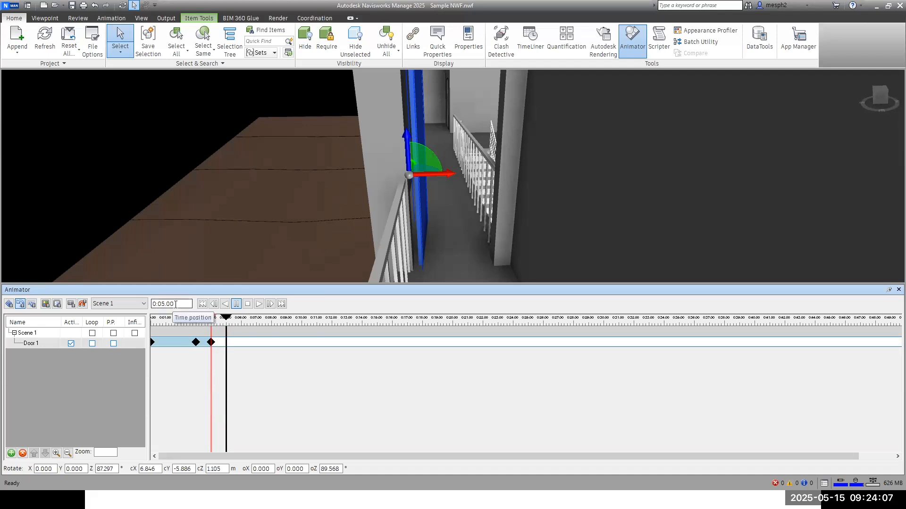
left_click(71, 304)
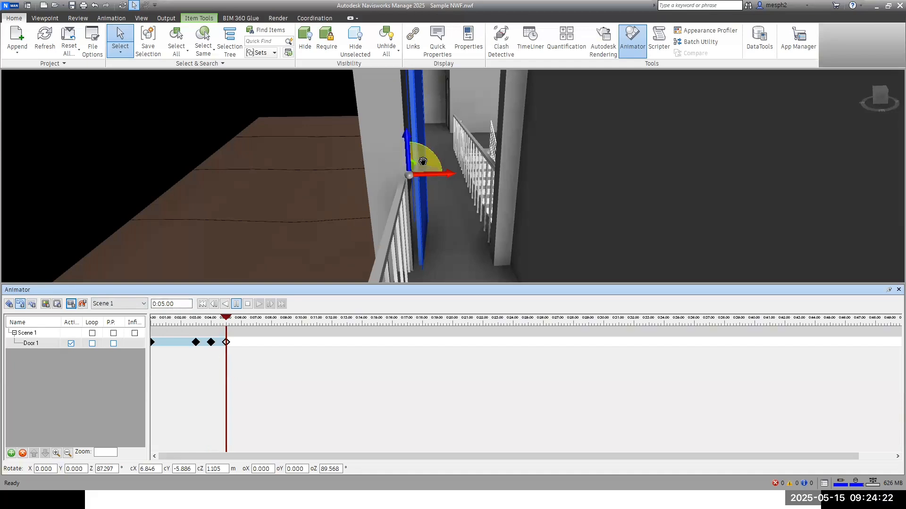
Enable the P.P. option for the Door 1 animation set and clear the current selection
left_click(113, 343)
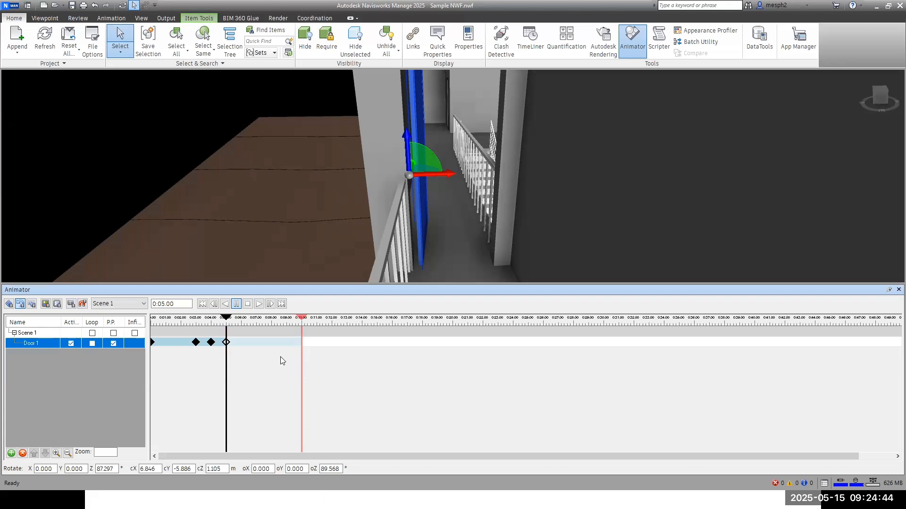
left_click(186, 304)
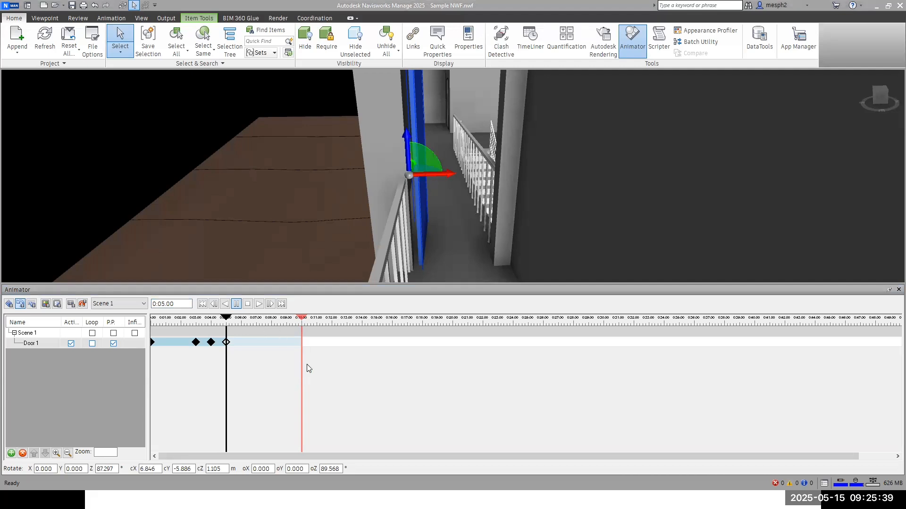
left_click(327, 371)
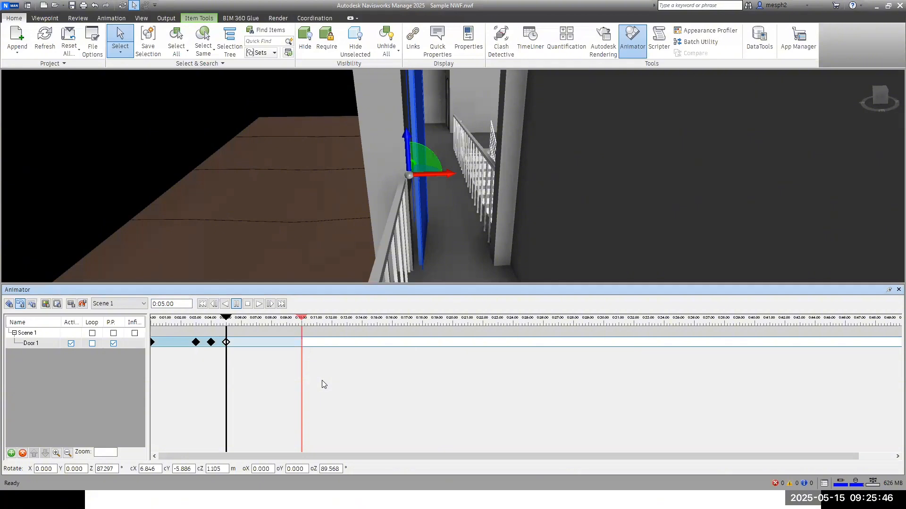
key("Escape")
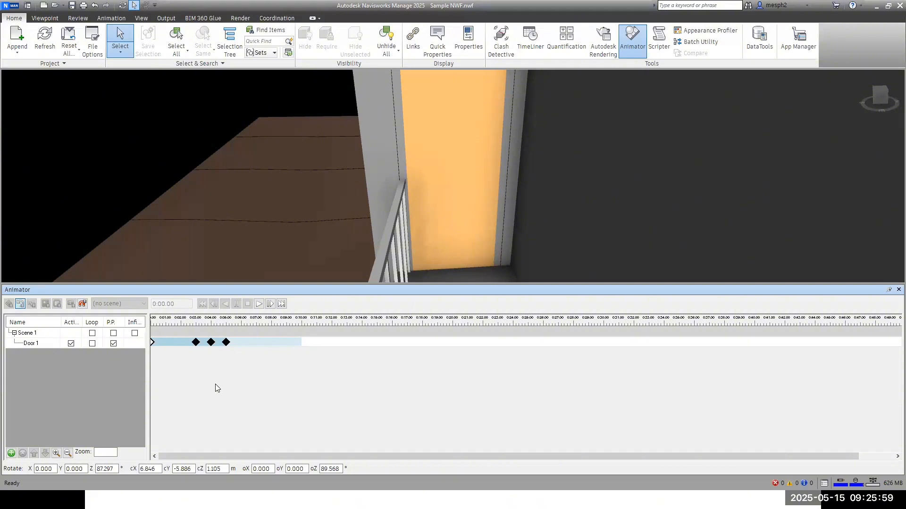
Select the Door 1 animation set and play its animation forward to the end and in reverse back to the start
left_click(24, 344)
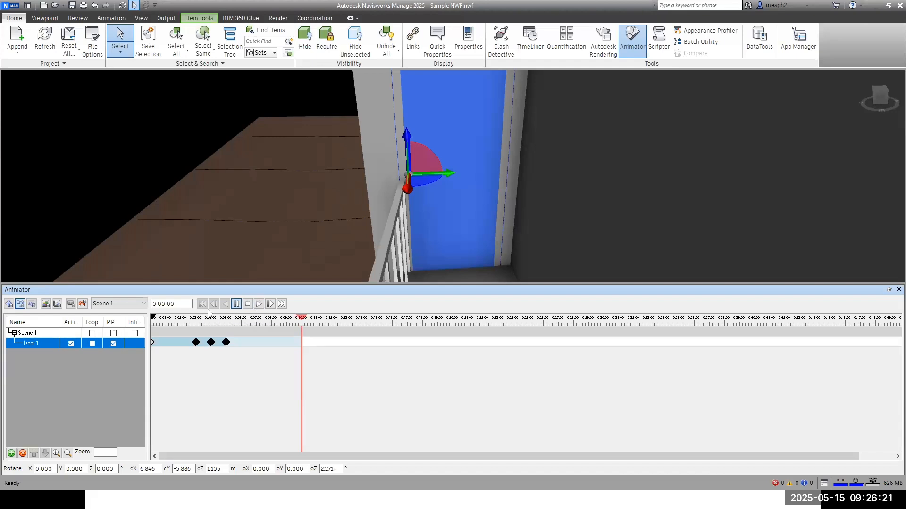
left_click(259, 305)
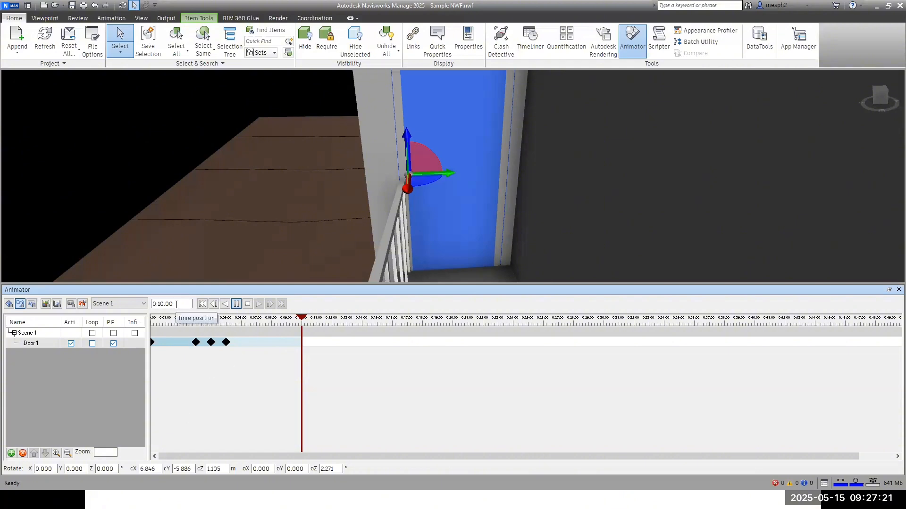
left_click(177, 303)
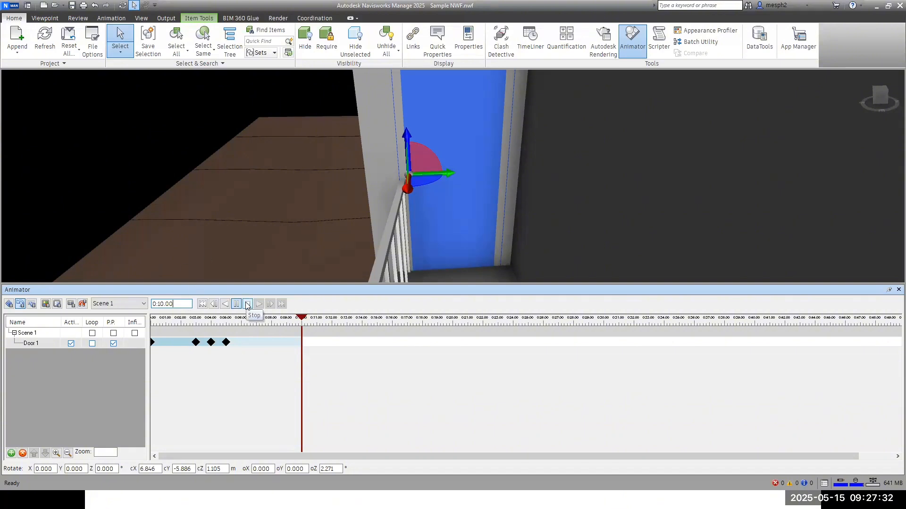
left_click(226, 305)
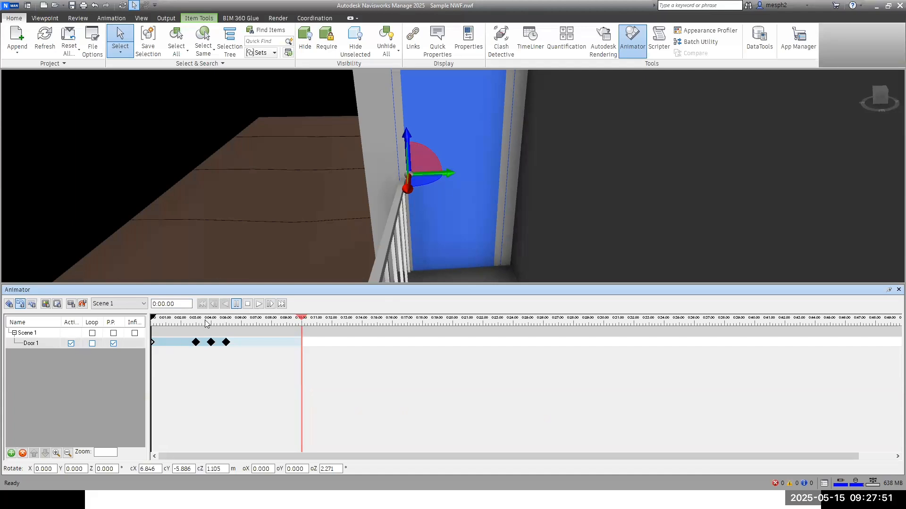
left_click(353, 383)
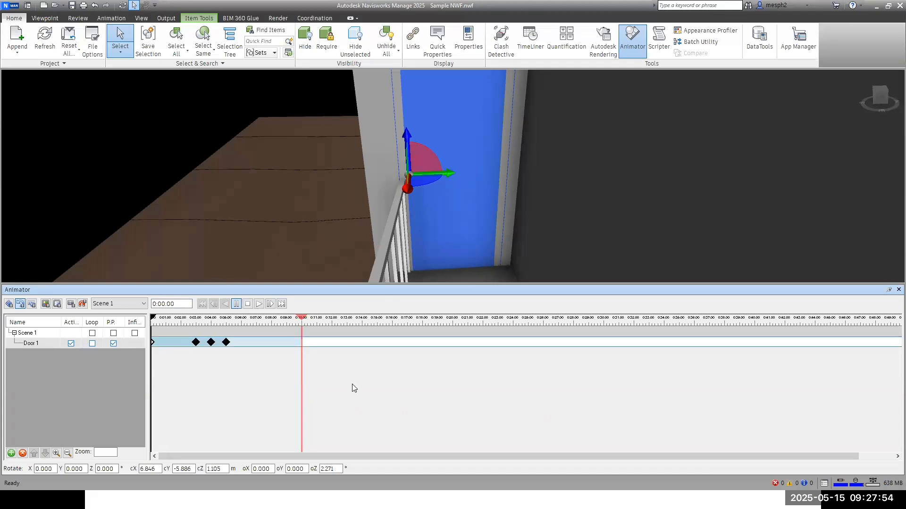
Bring the whole balcony door into view and play the Scene 1 animation
middle_click_drag(348, 207, 432, 186, "shift")
middle_click_drag(437, 154, 433, 173, "shift")
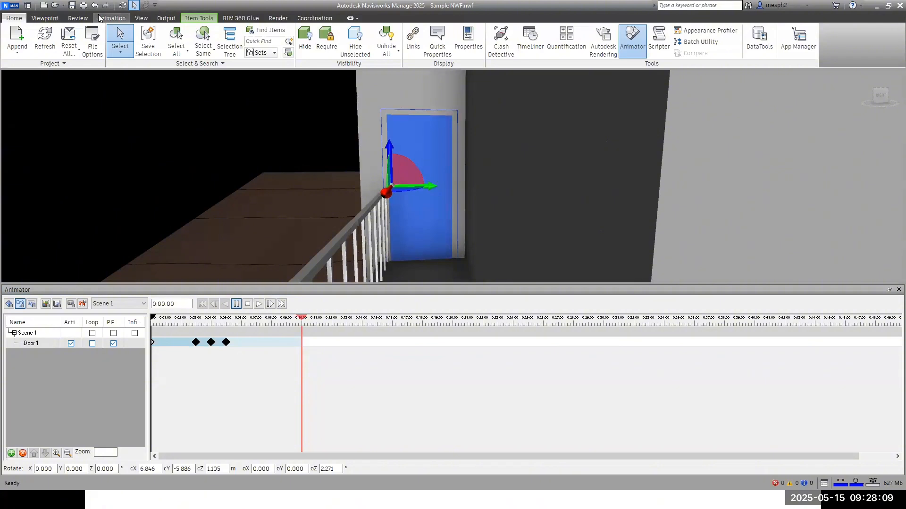
left_click(100, 18)
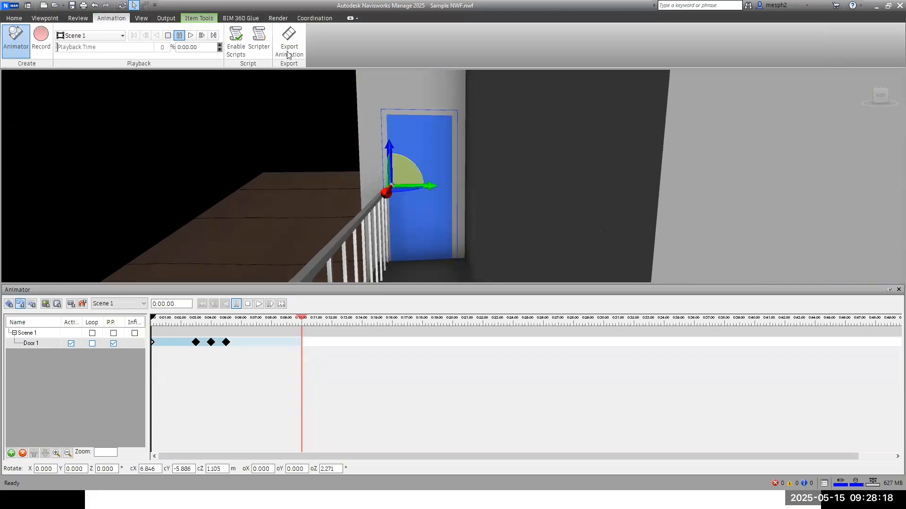
left_click(190, 36)
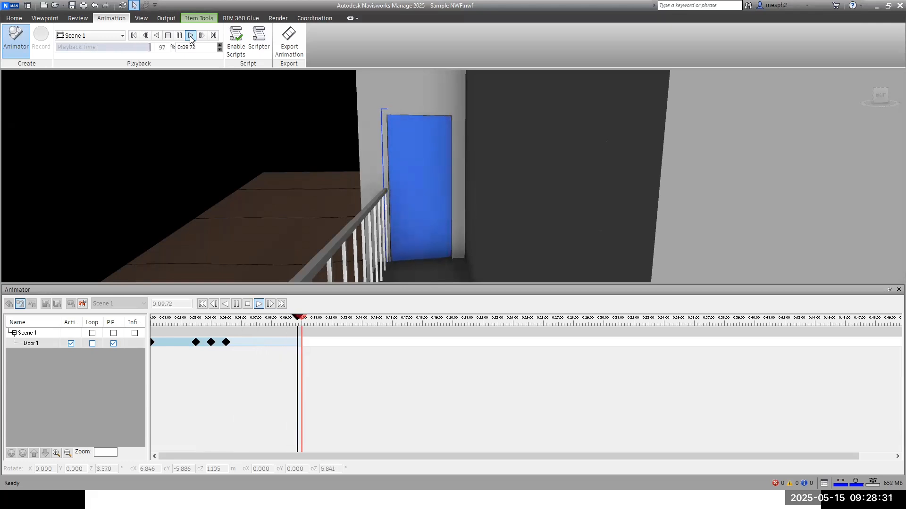
Enable animation scripts, play Scene 1 again, and toggle script mode off and back on
left_click(236, 53)
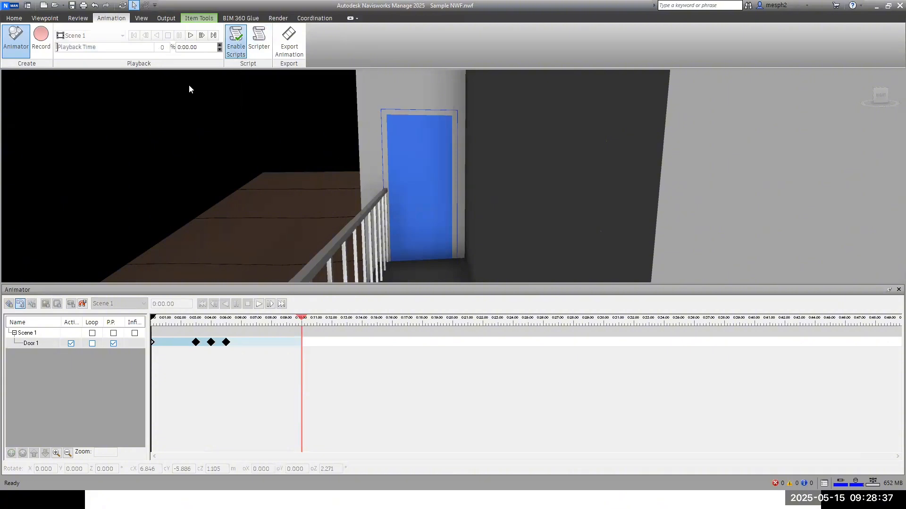
left_click(190, 36)
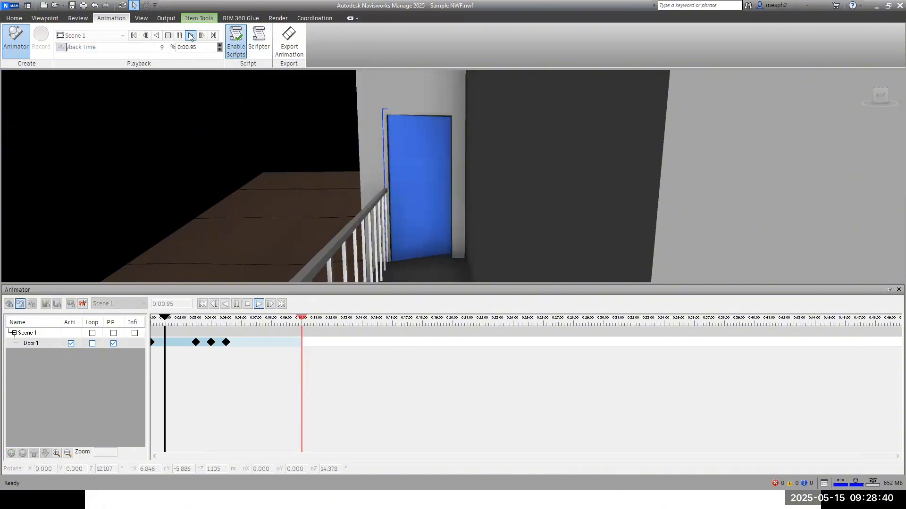
left_click(234, 54)
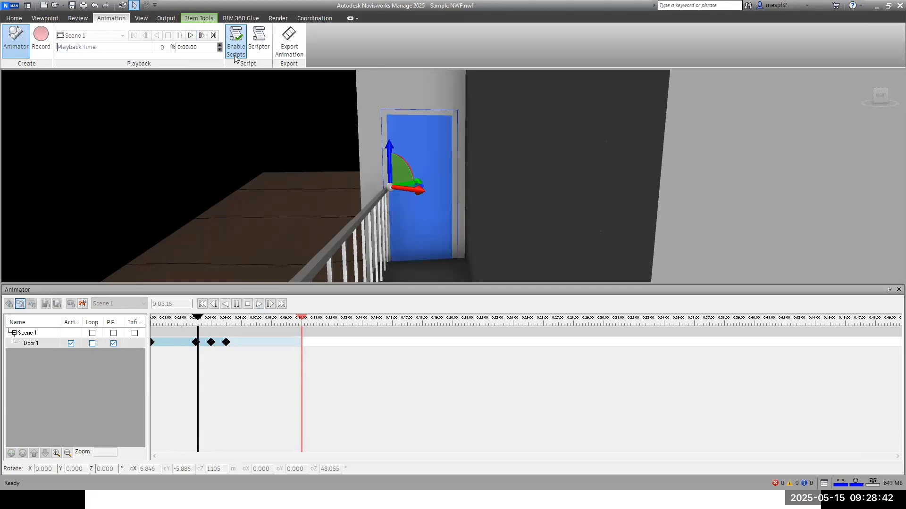
left_click(237, 50)
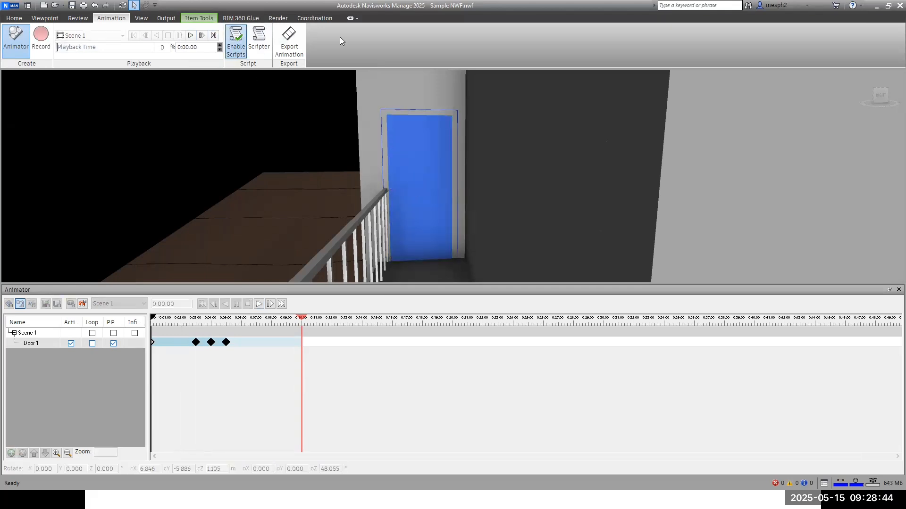
Use the Walk tool to move forward along the balcony up to the closed door
left_click(45, 17)
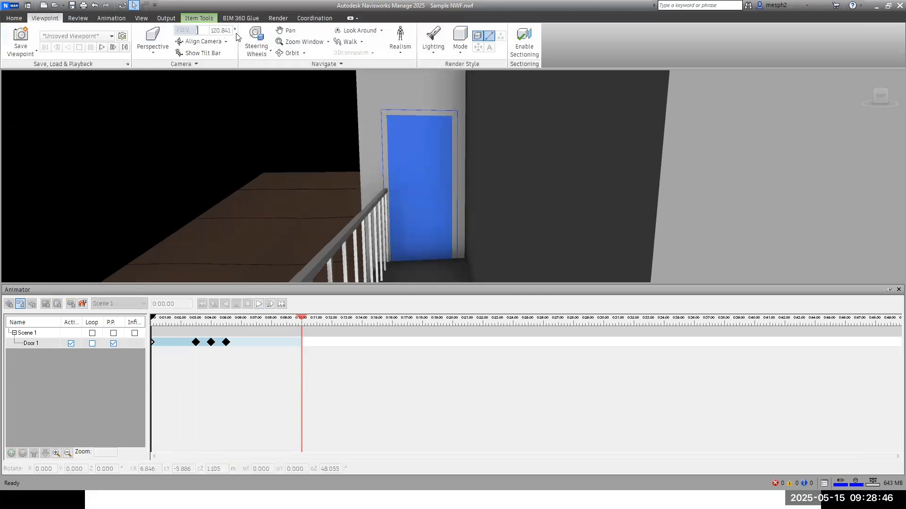
left_click(347, 42)
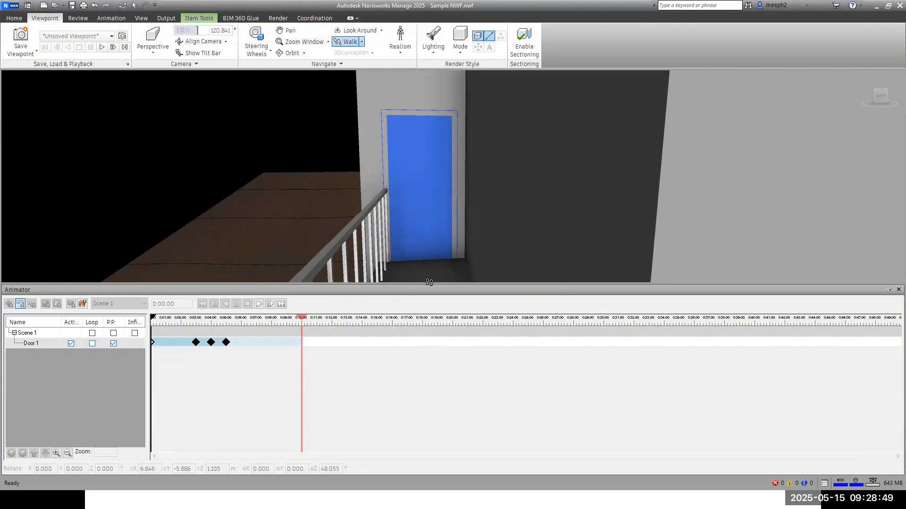
left_click_drag(430, 274, 399, 207)
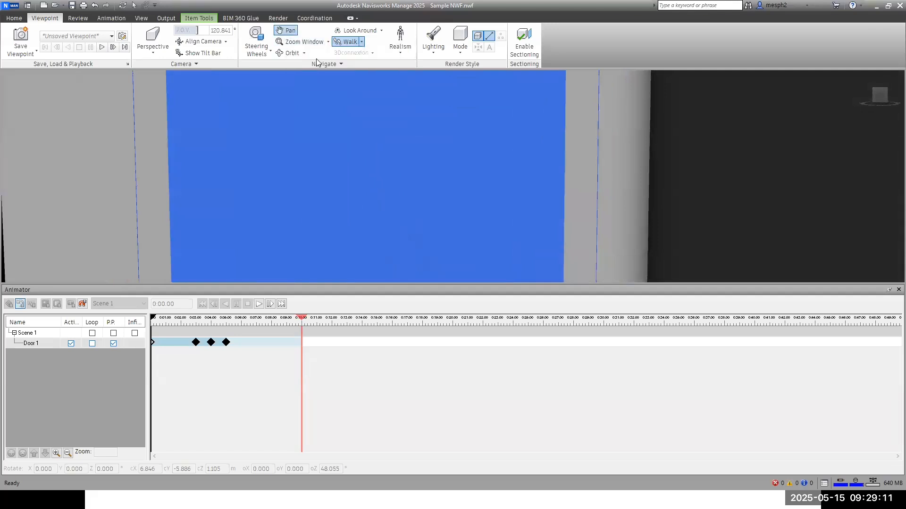
Examine the closed balcony door and the adjoining railing from several distances and angles
scroll(357, 119, "up", 4)
scroll(368, 137, "down", 5)
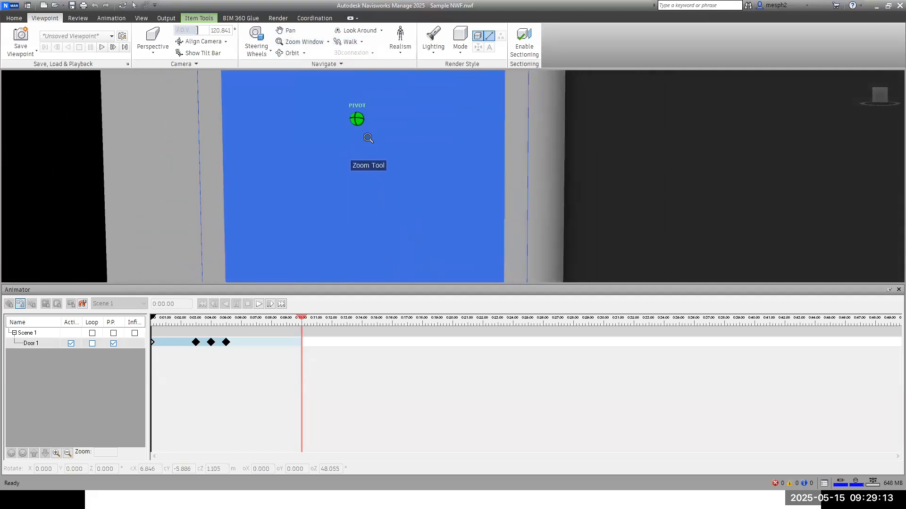
scroll(370, 160, "down", 1)
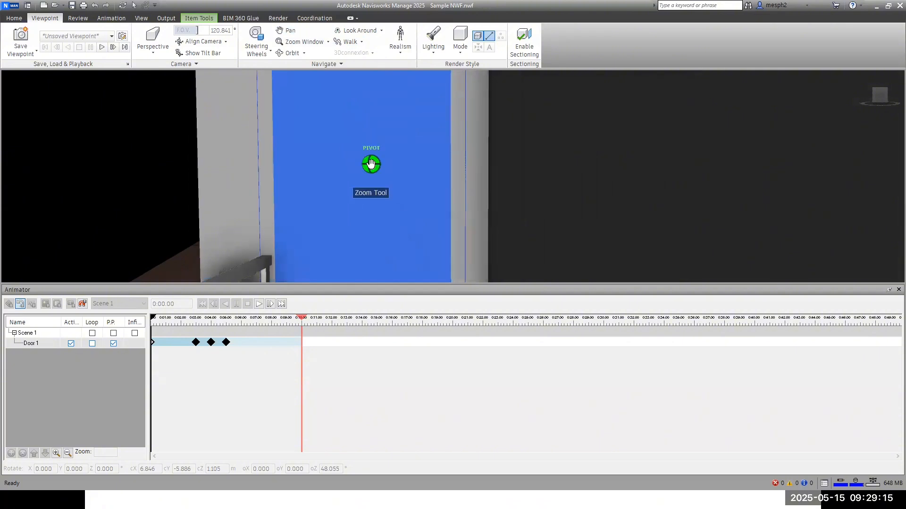
scroll(360, 207, "down", 2)
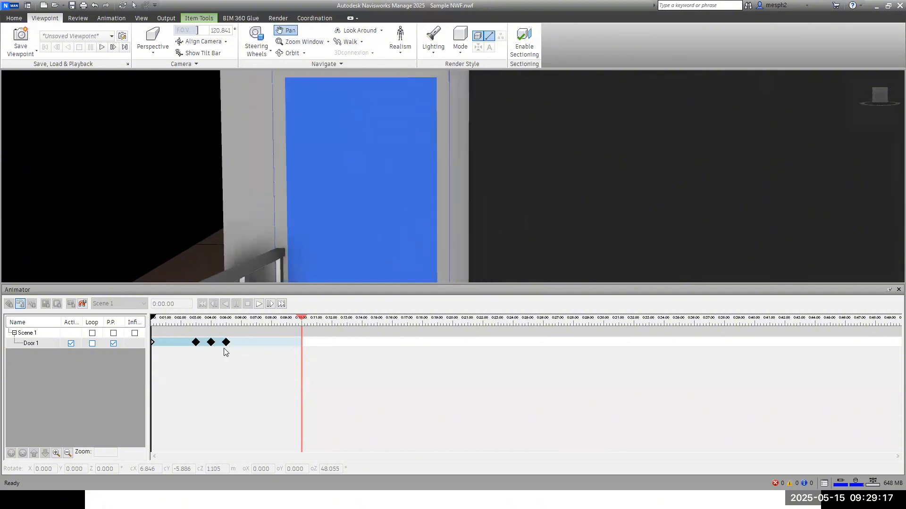
scroll(365, 189, "down", 3)
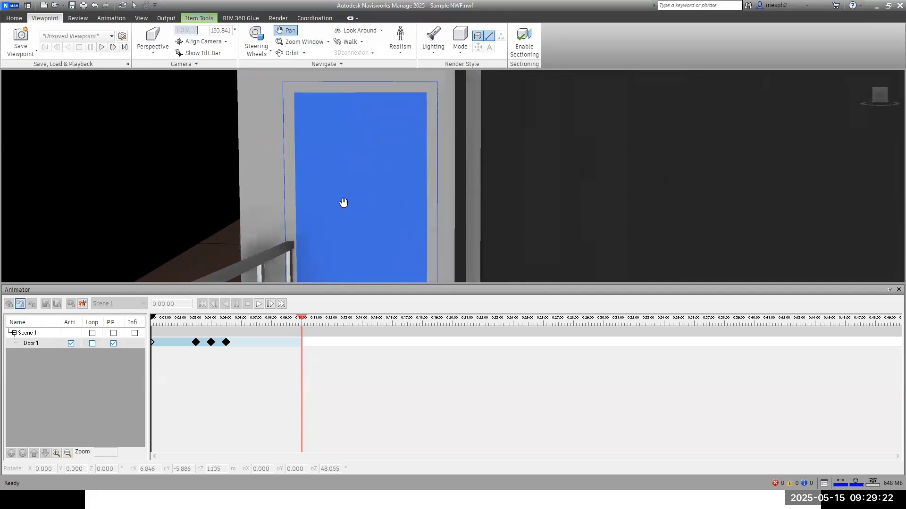
scroll(341, 200, "down", 1)
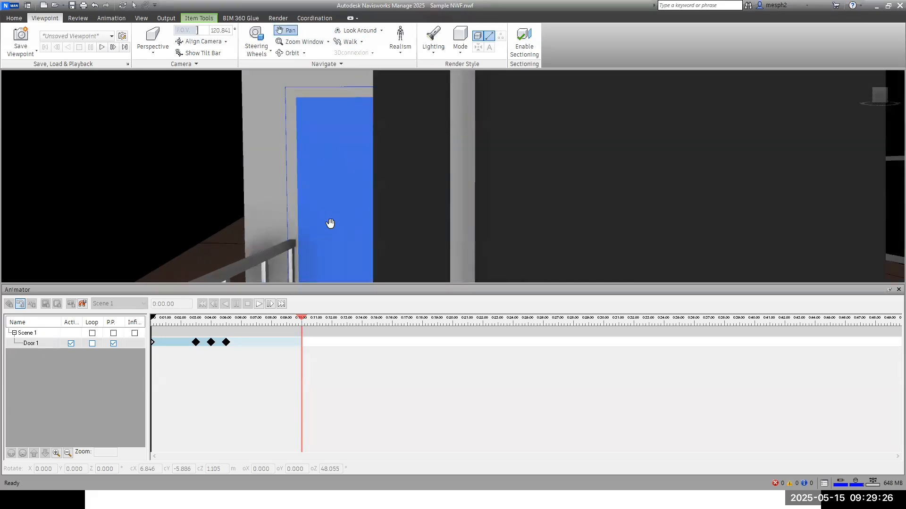
scroll(333, 219, "up", 1)
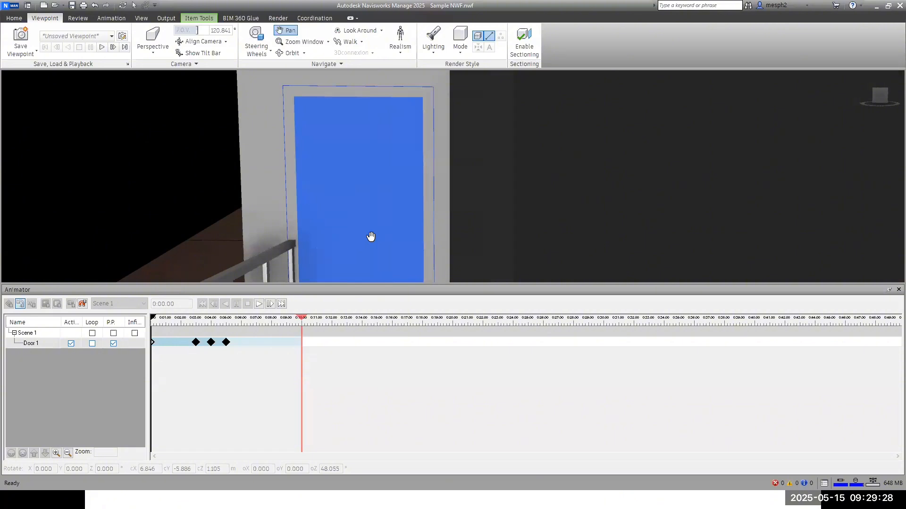
scroll(371, 231, "up", 4)
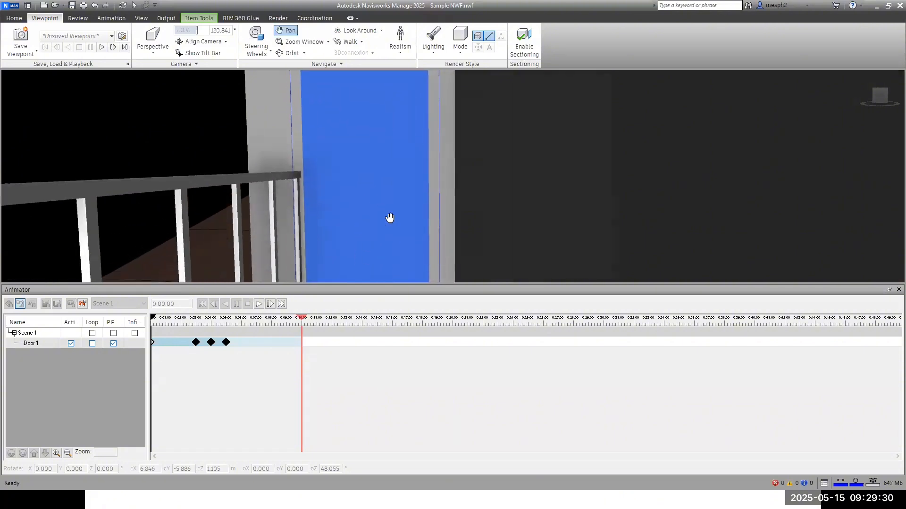
scroll(360, 210, "down", 1)
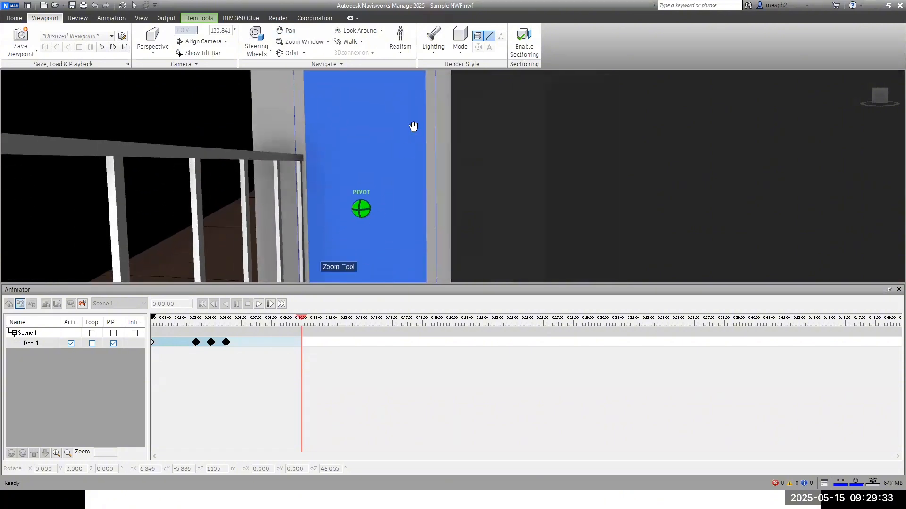
scroll(400, 127, "down", 1)
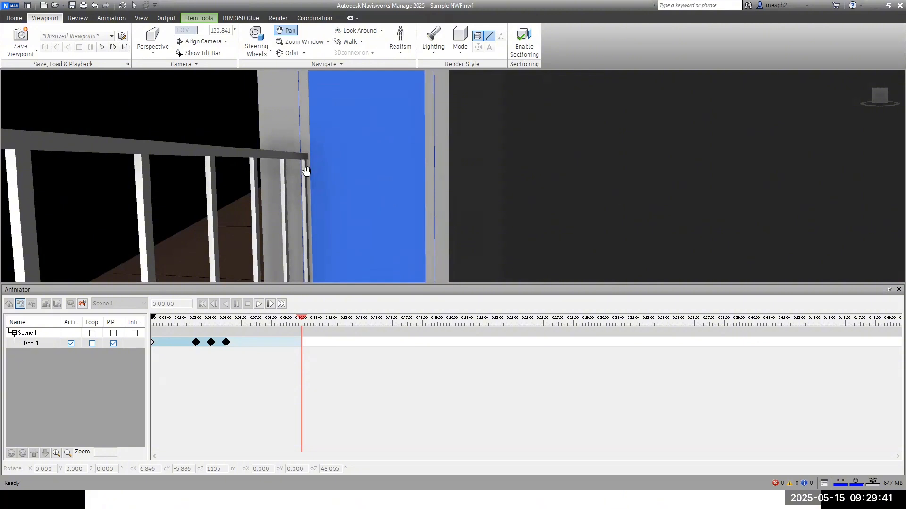
middle_click_drag(353, 151, 373, 149, "shift")
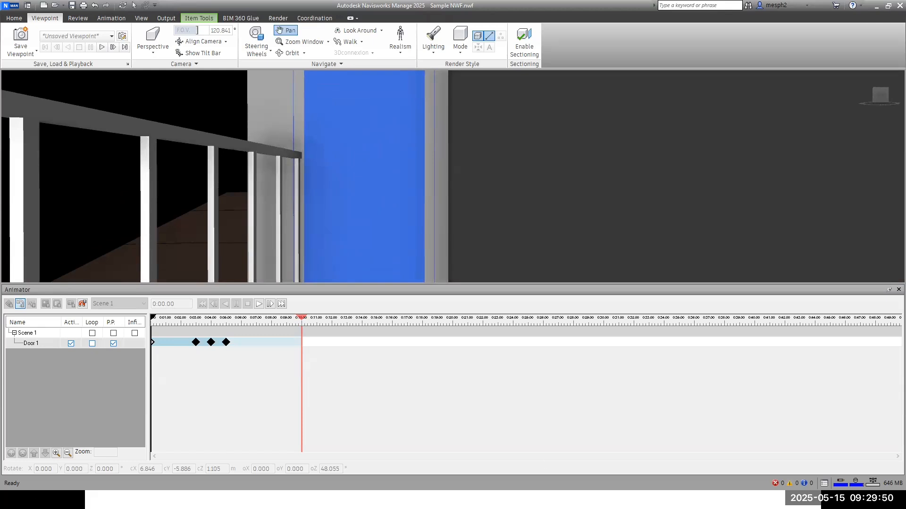
Switch to the slide presentation and advance to the "What is Navisworks Script?" slide
key("alt+Tab")
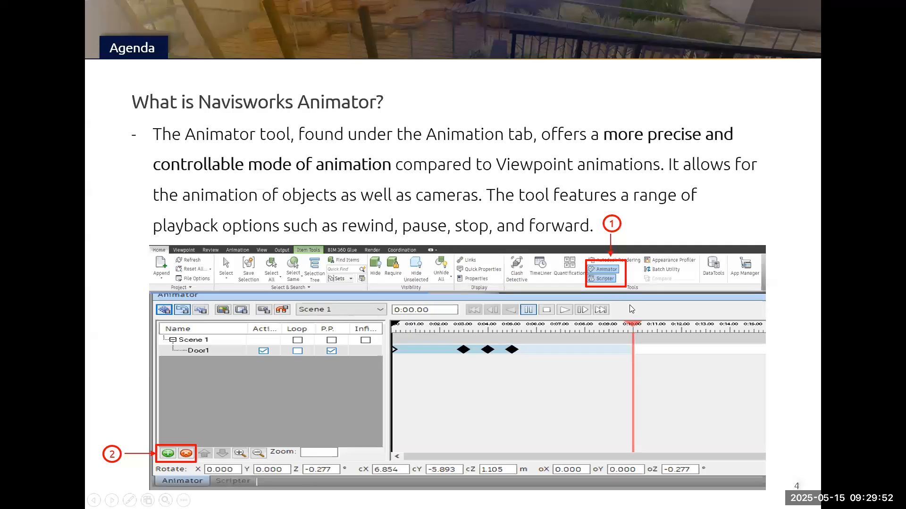
key("Right")
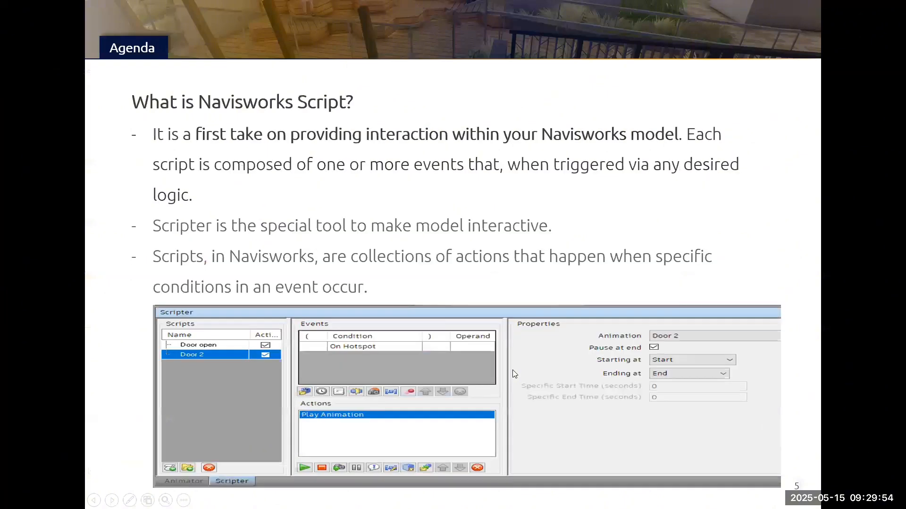
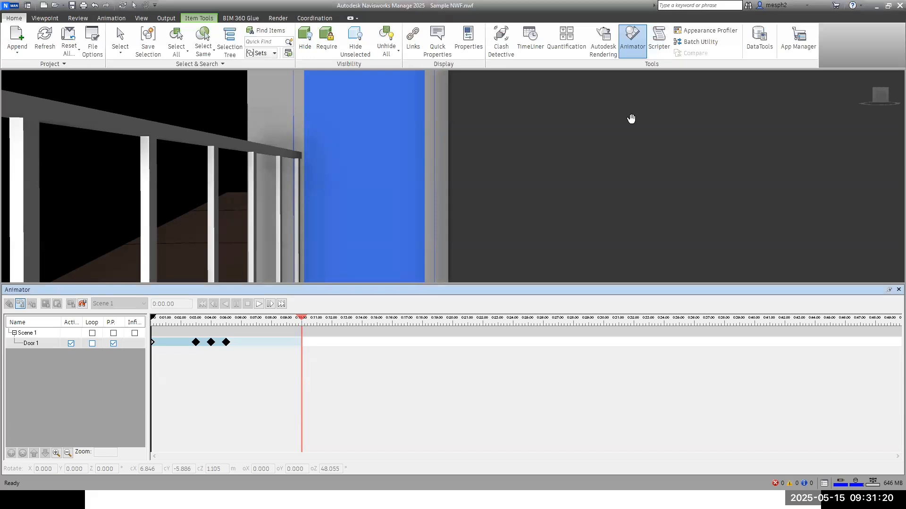
Open the Scripter, close the Animator, and try to add a new script
left_click(662, 47)
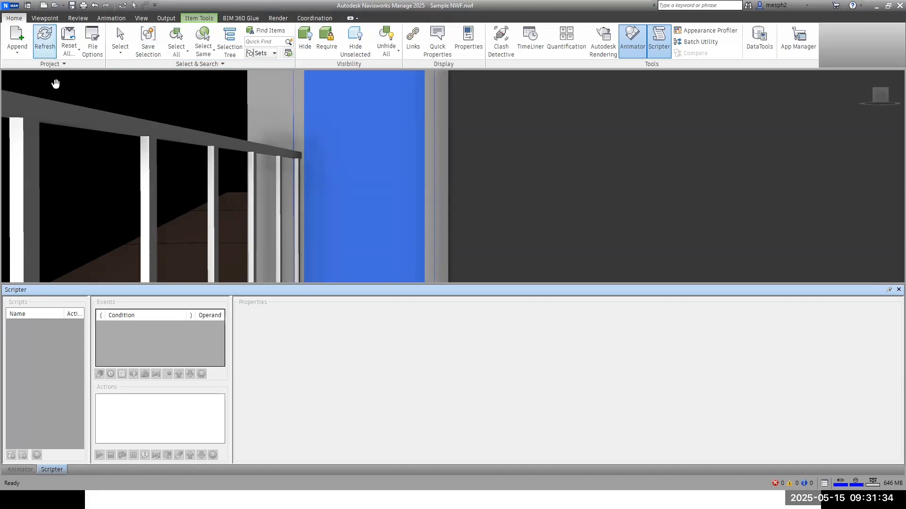
left_click(624, 45)
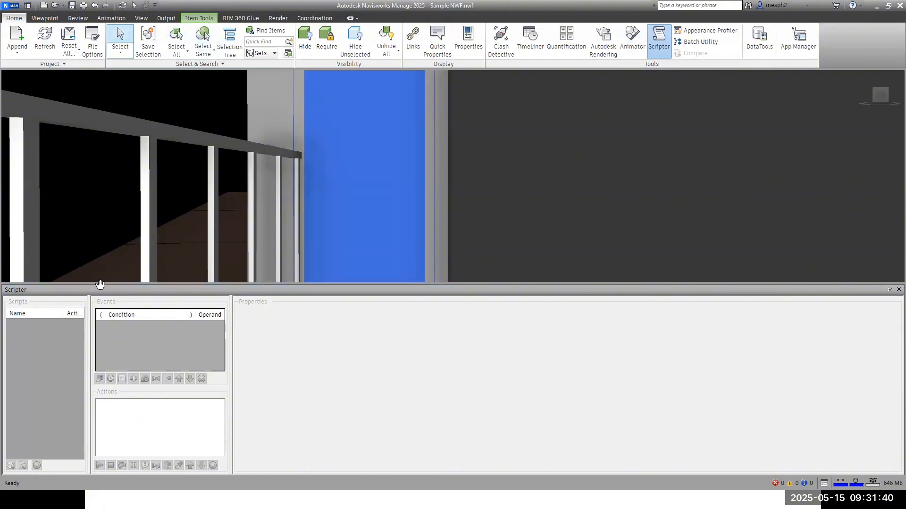
left_click(10, 466)
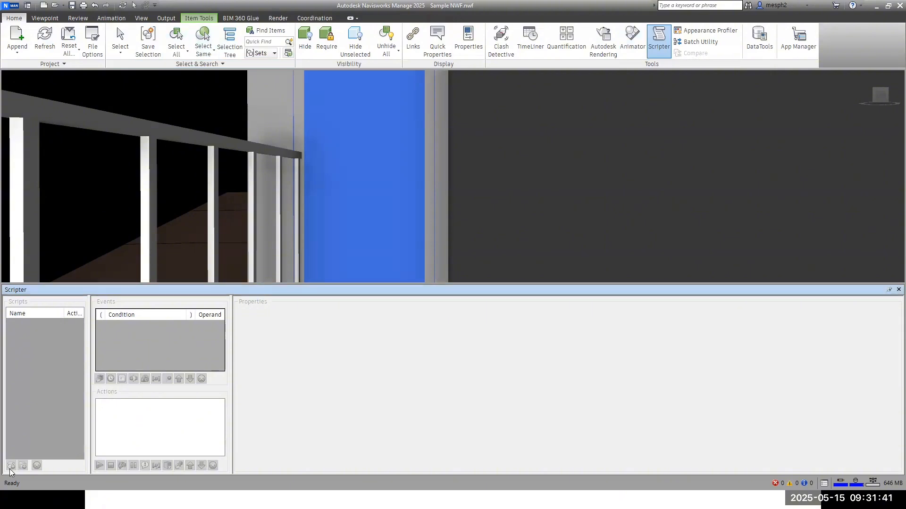
Turn off Enable Scripts so that scripts can be edited in the Scripter
left_click(36, 17)
left_click(112, 18)
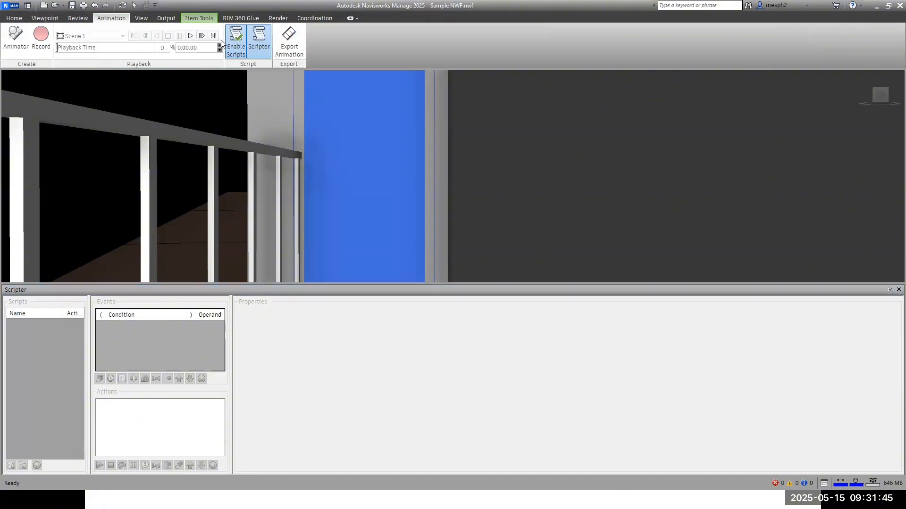
left_click(242, 48)
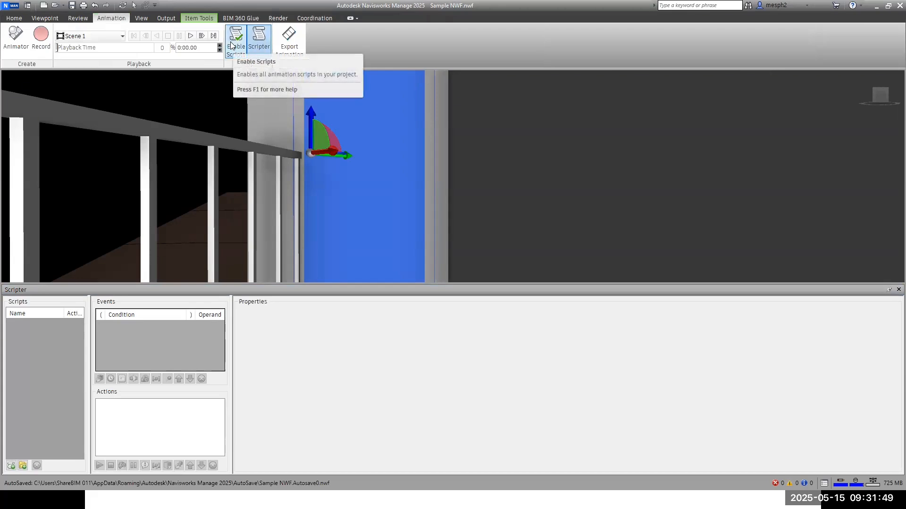
left_click(235, 44)
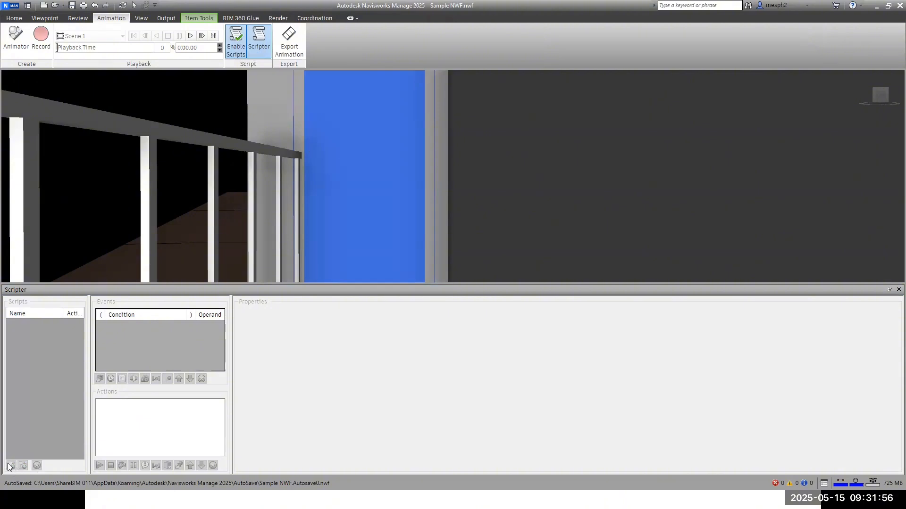
left_click(236, 44)
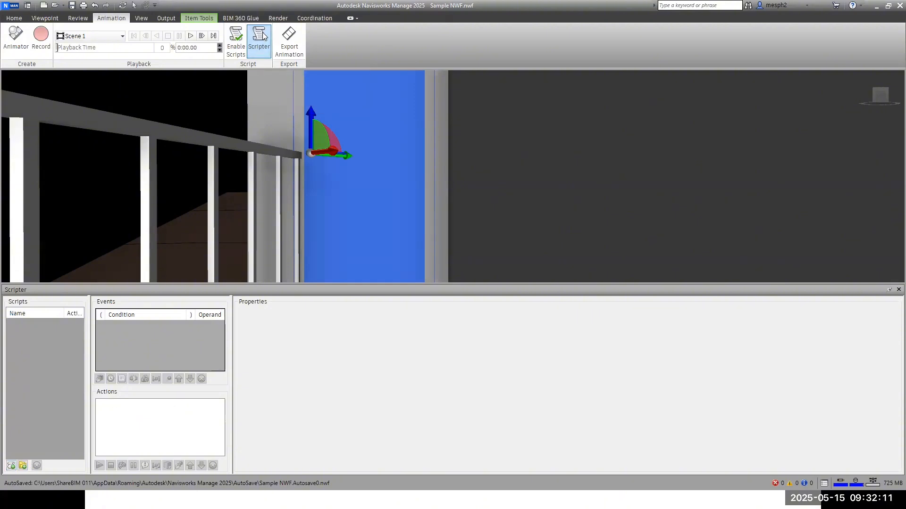
Add a new script named Door 1 in the Scripter and select it
left_click(14, 18)
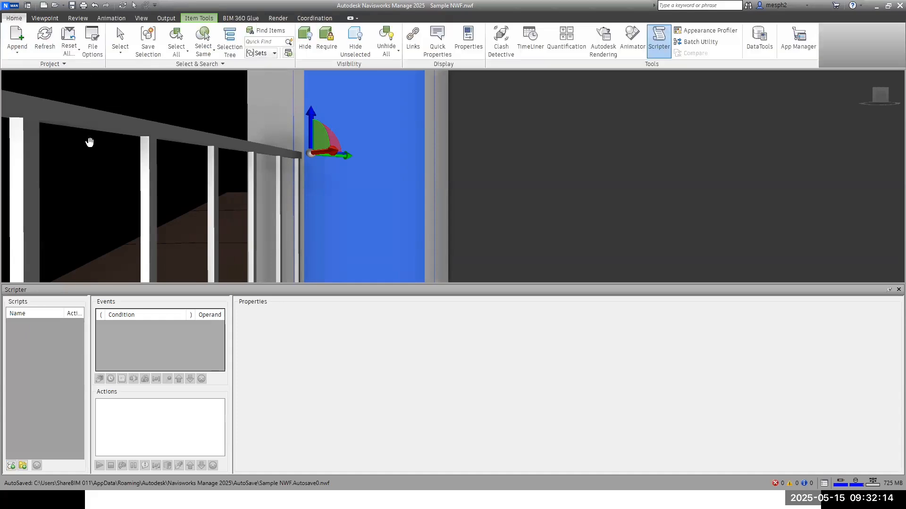
left_click(11, 466)
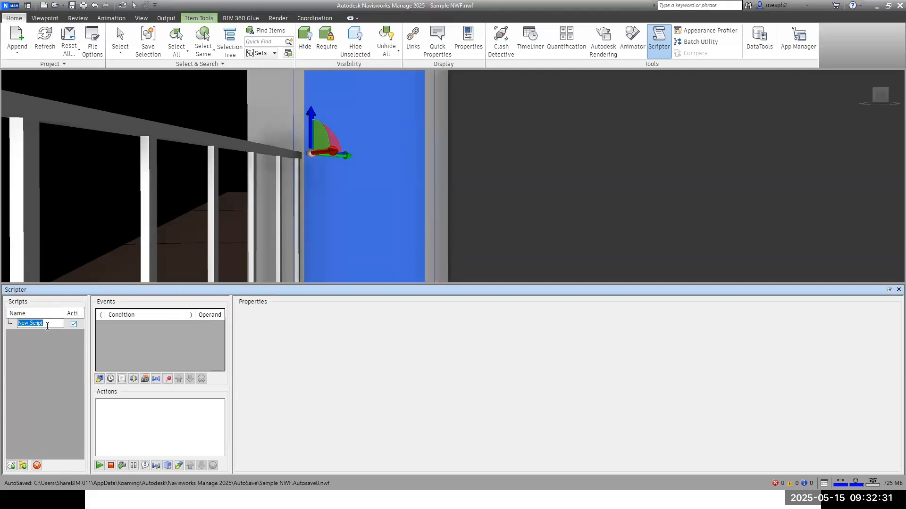
type("Door 1")
left_click(36, 335)
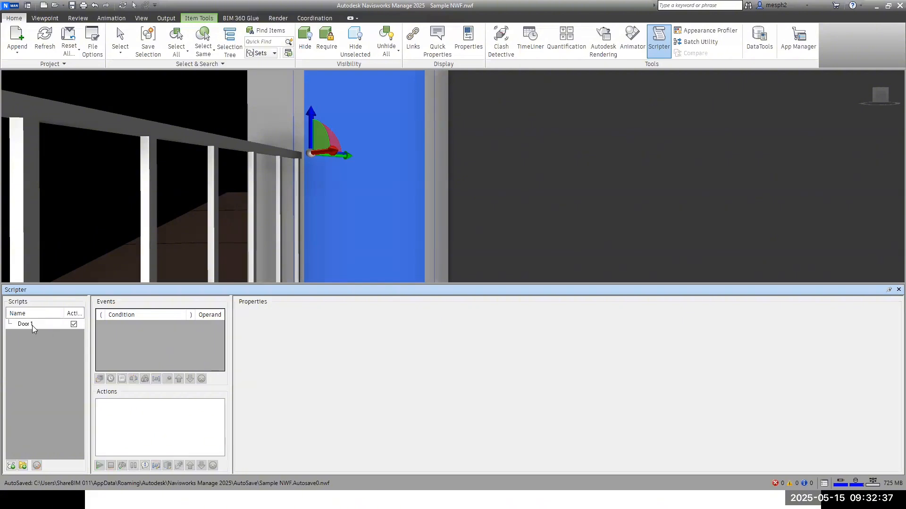
left_click(32, 323)
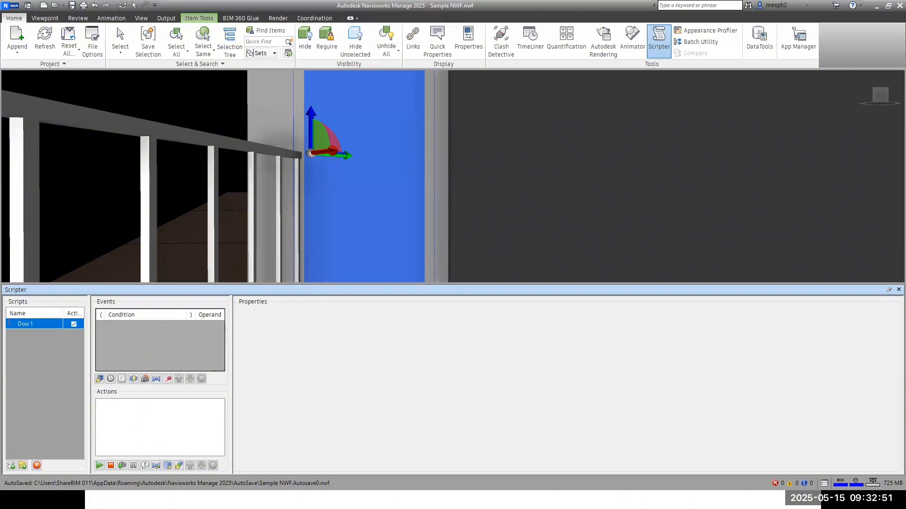
Switch to the slide presentation and advance to the Scripter Tab slide
key("alt+Tab")
key("Right")
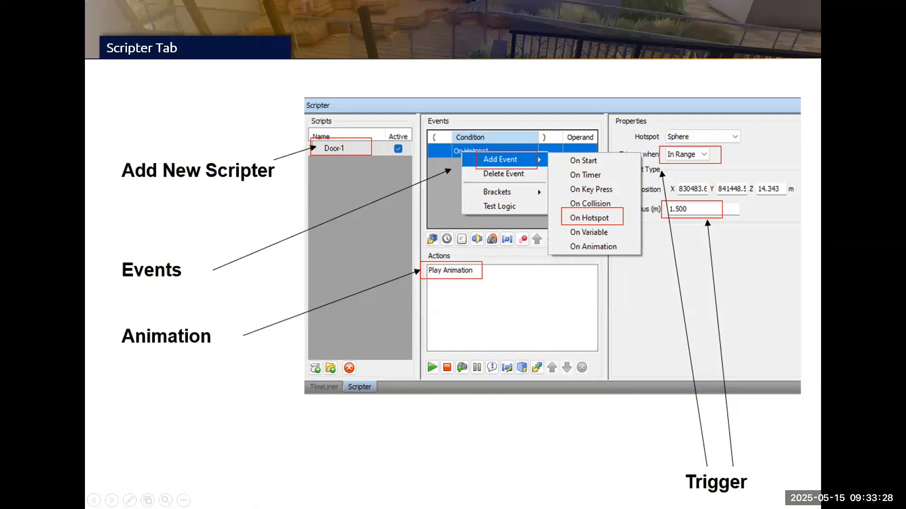
Switch back to Navisworks and add two On Hotspot events to the Door 1 script
key("alt+Tab")
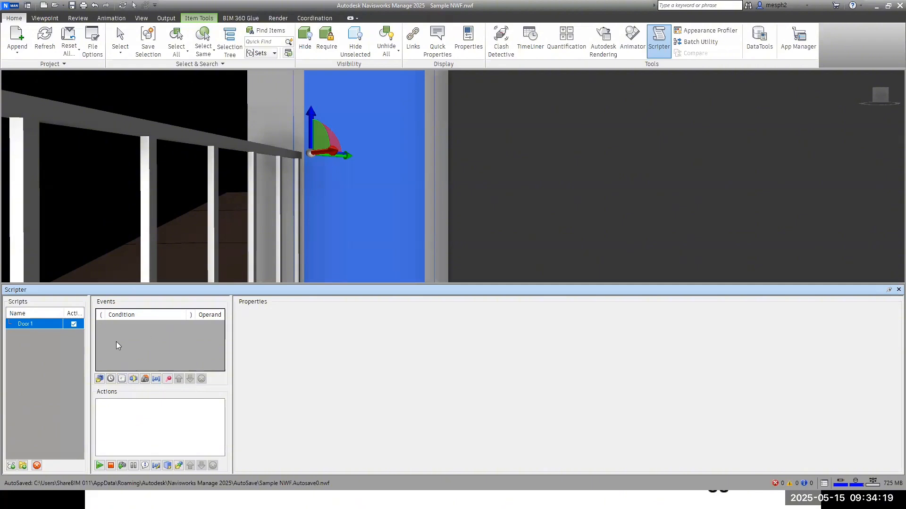
double_click(145, 381)
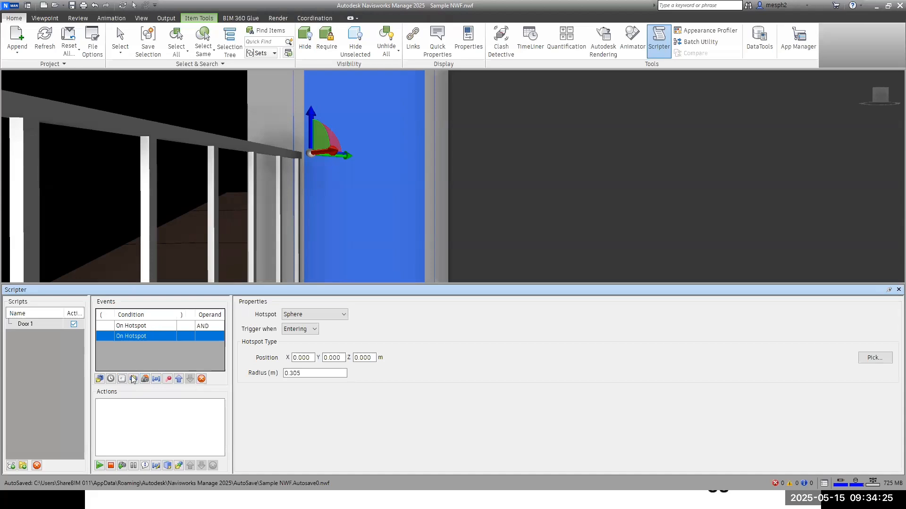
left_click(137, 327)
left_click(137, 338)
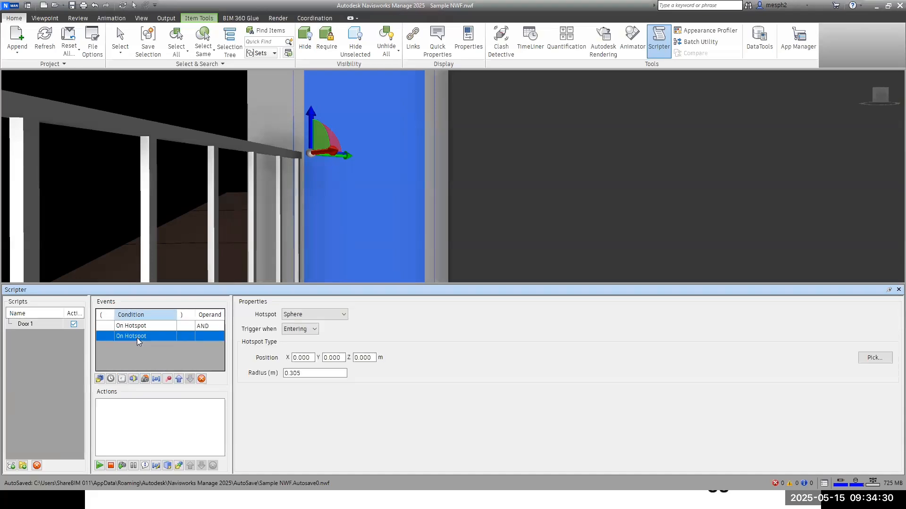
Set the first On Hotspot event to trigger when In Range, keeping Sphere as its hotspot
right_click(137, 338)
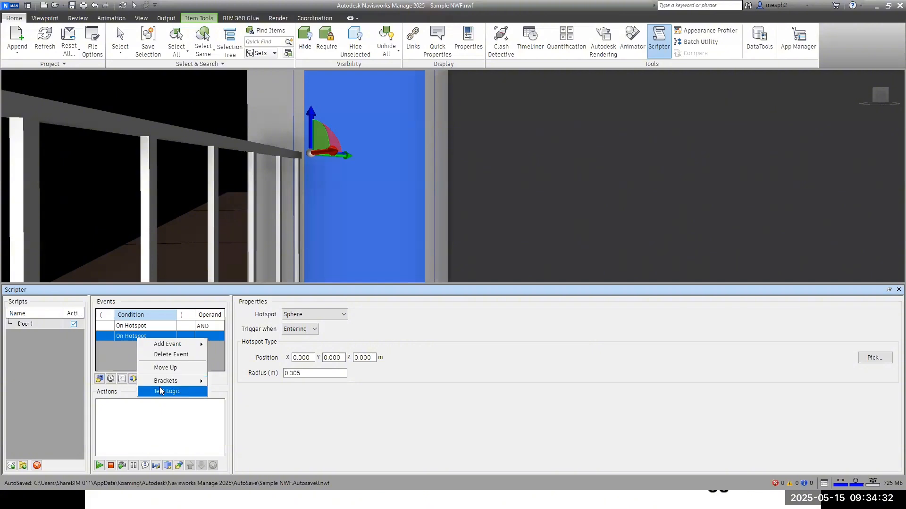
left_click(136, 327)
right_click(136, 327)
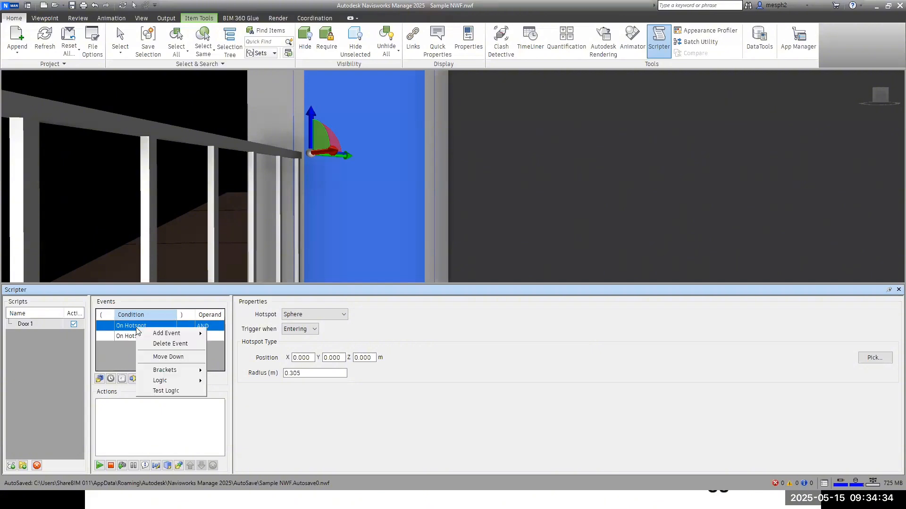
left_click(121, 347)
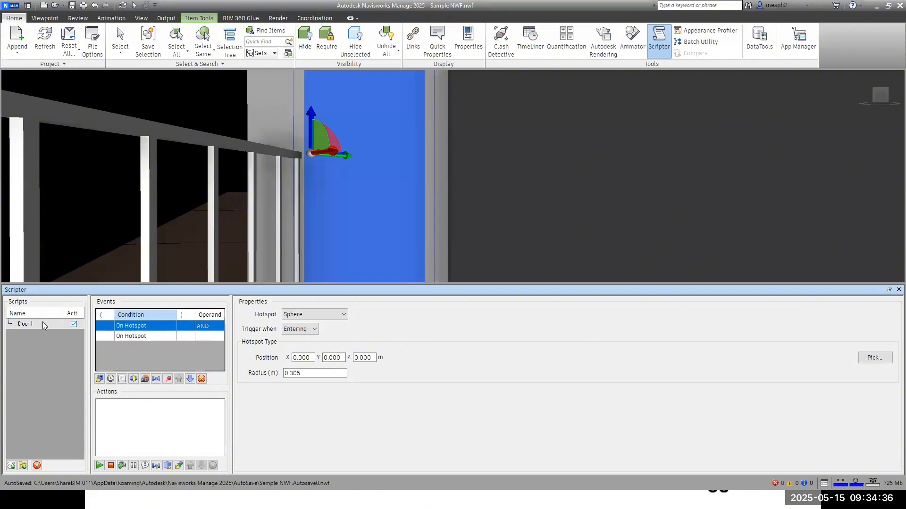
double_click(42, 322)
left_click(140, 352)
left_click(338, 315)
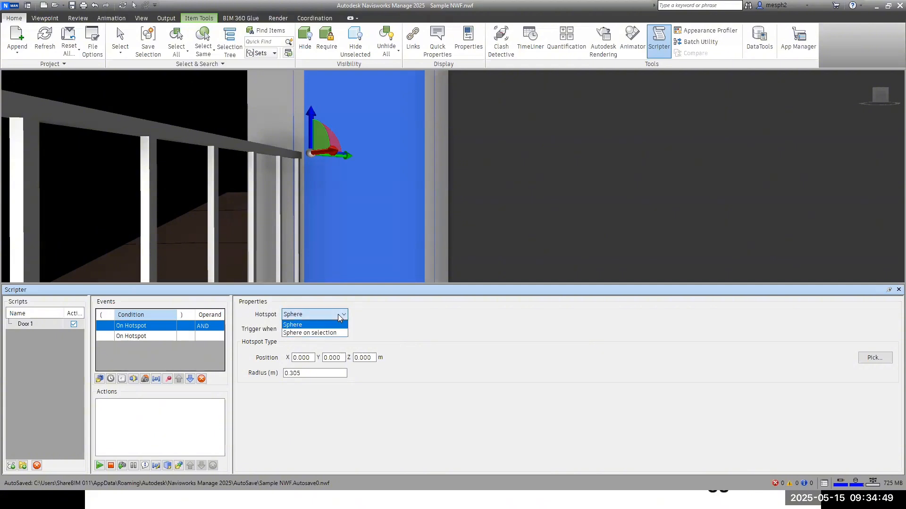
left_click(338, 315)
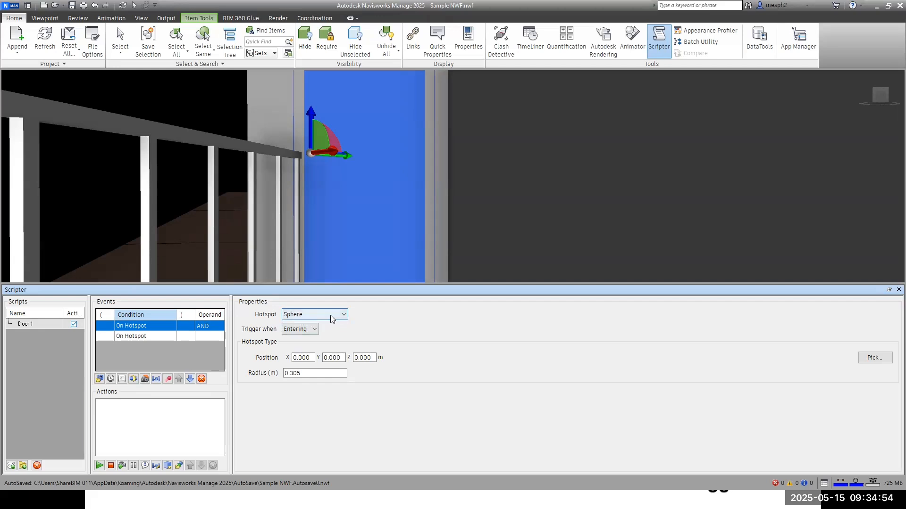
left_click(299, 330)
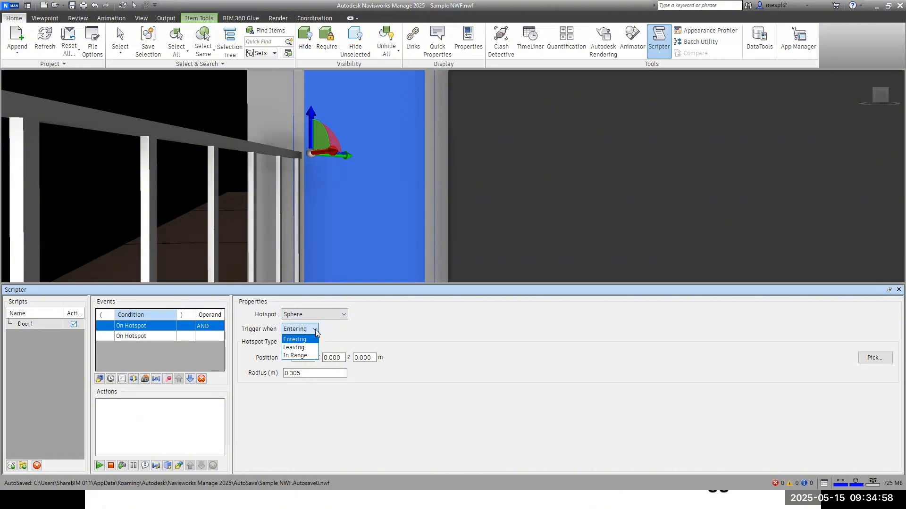
left_click(332, 333)
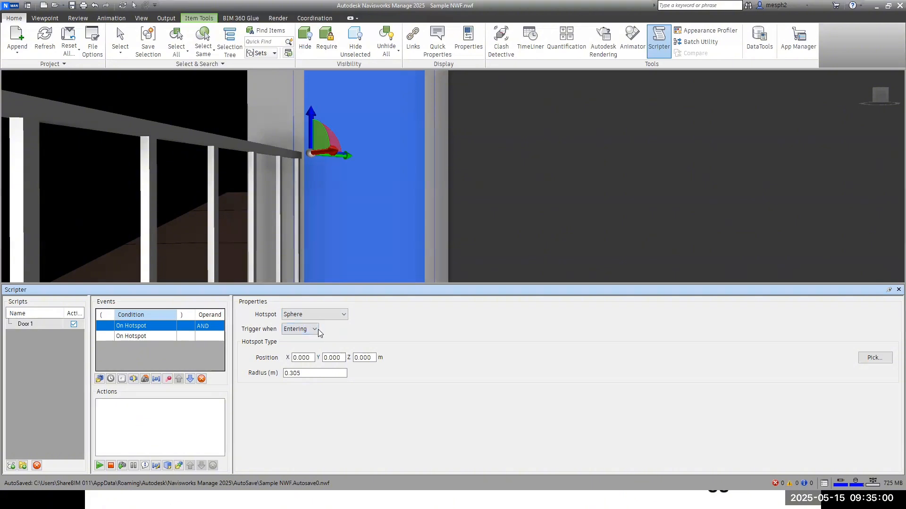
left_click(314, 329)
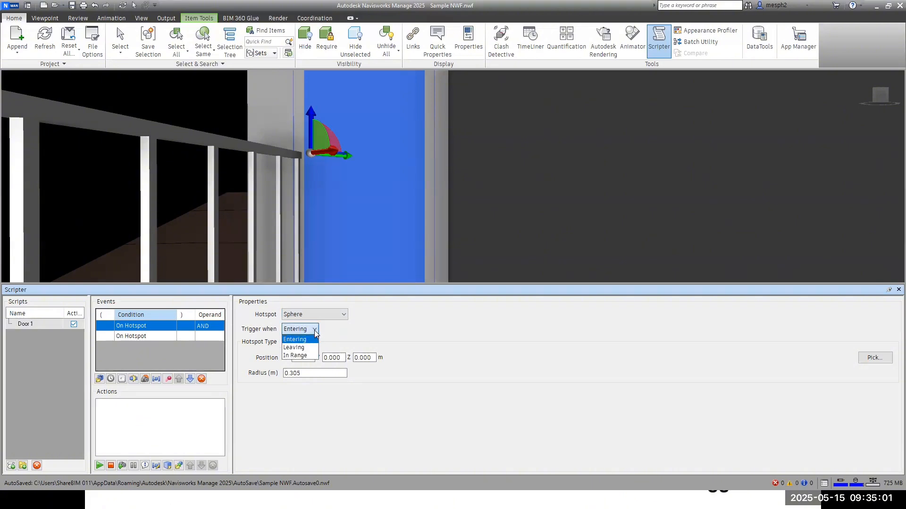
left_click(295, 356)
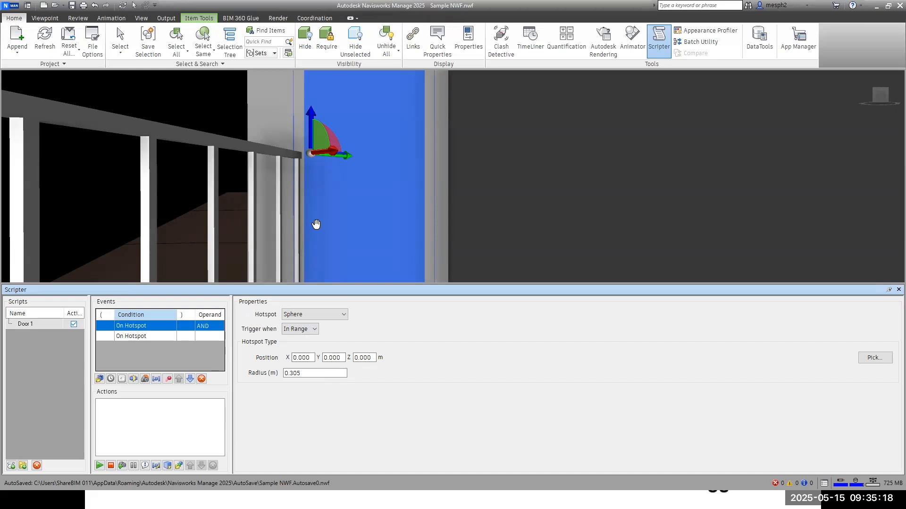
Pick the hotspot's position on the balcony door at about X 6.946, Y -5.573, Z 1.110 m, and set its radius to 1.5 m
left_click(305, 374)
left_click(411, 360)
left_click(302, 373)
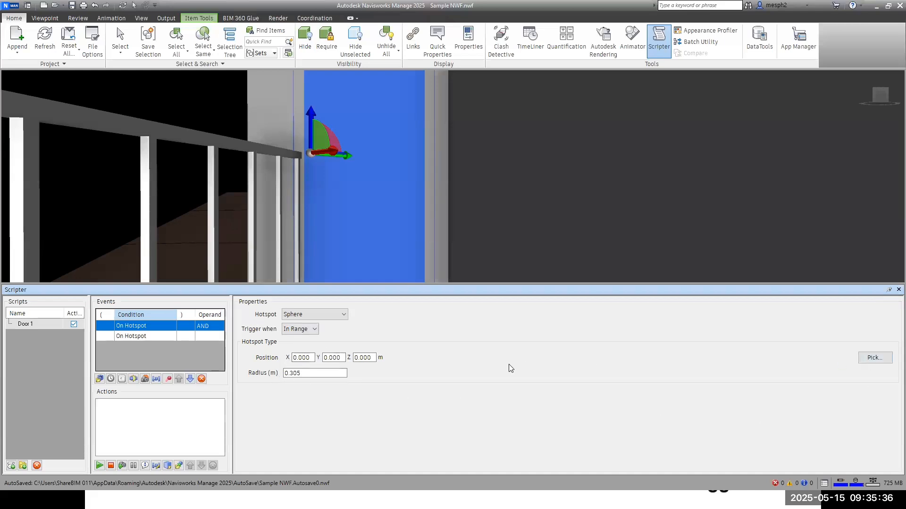
left_click(869, 359)
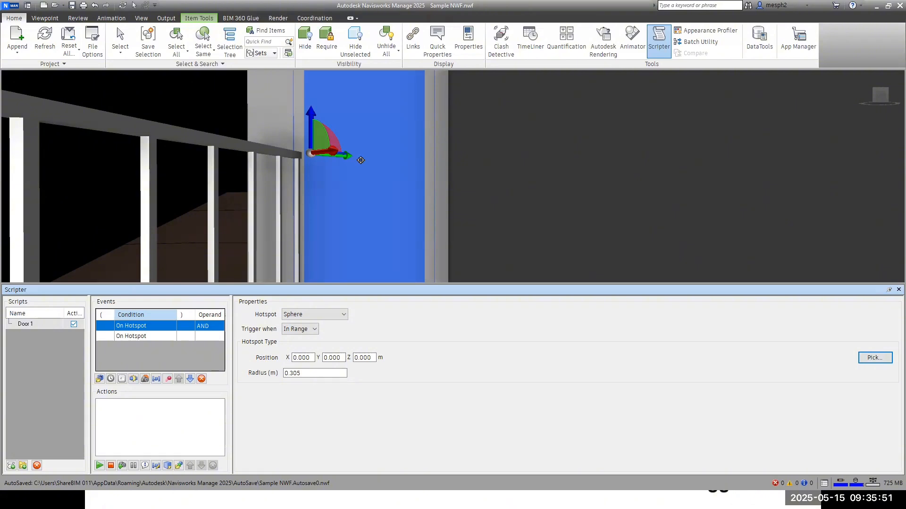
left_click(864, 371)
left_click(388, 197)
middle_click_drag(389, 197, 382, 179, "shift")
left_click(881, 101)
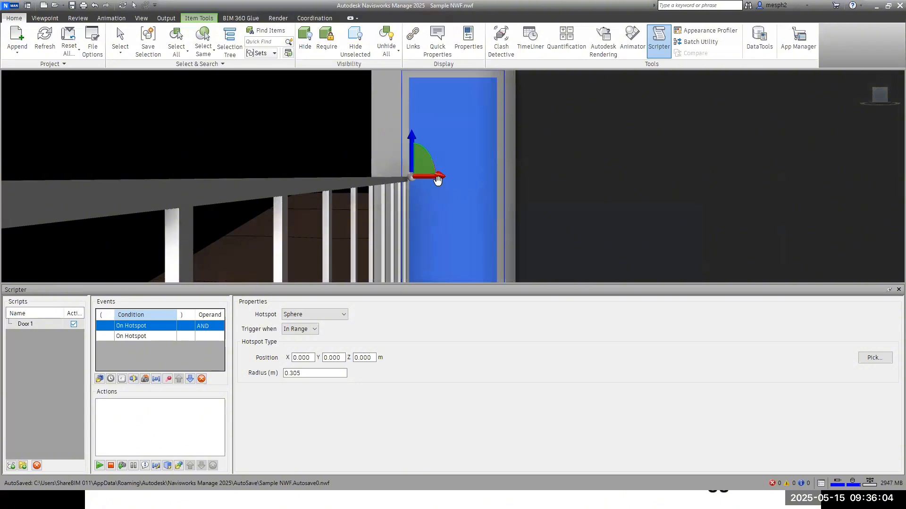
left_click(875, 358)
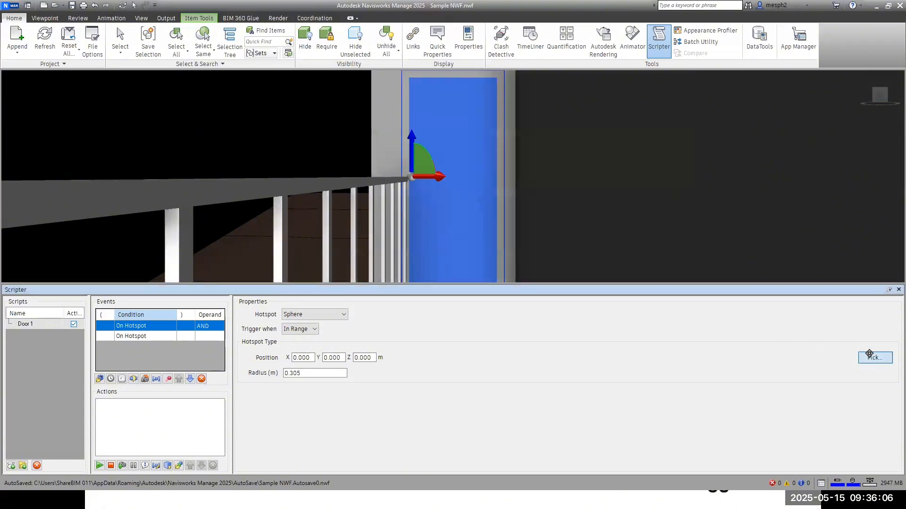
left_click(440, 176)
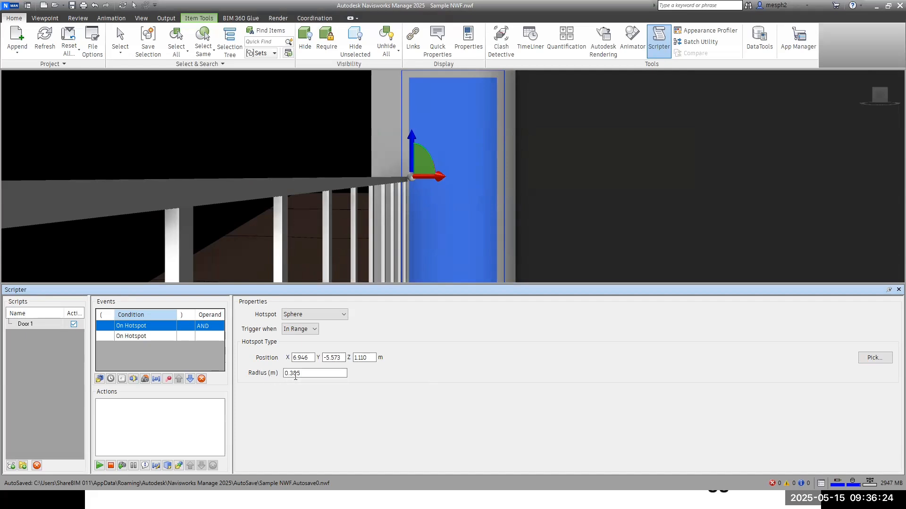
left_click_drag(301, 373, 283, 376)
type("1.5")
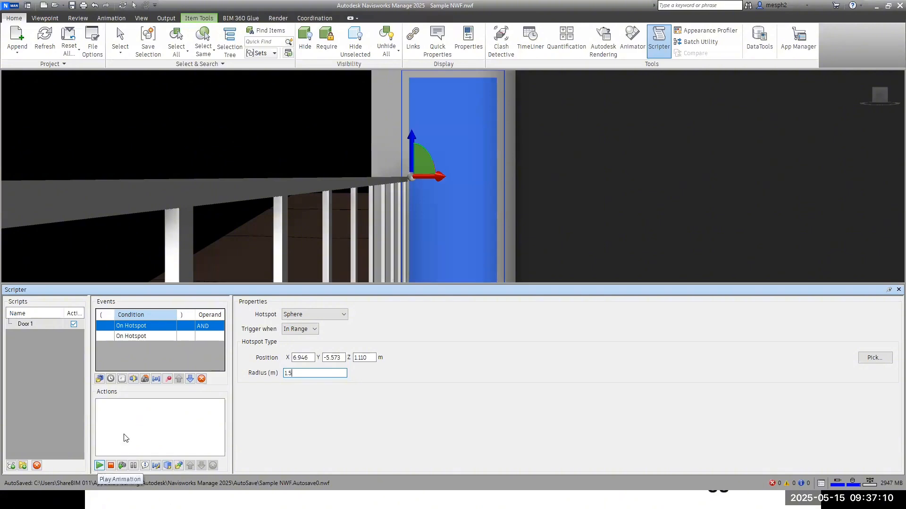
Add a Play Animation action that plays the Door 1 animation of Scene 1, keeping Start and End as its limits
left_click(99, 466)
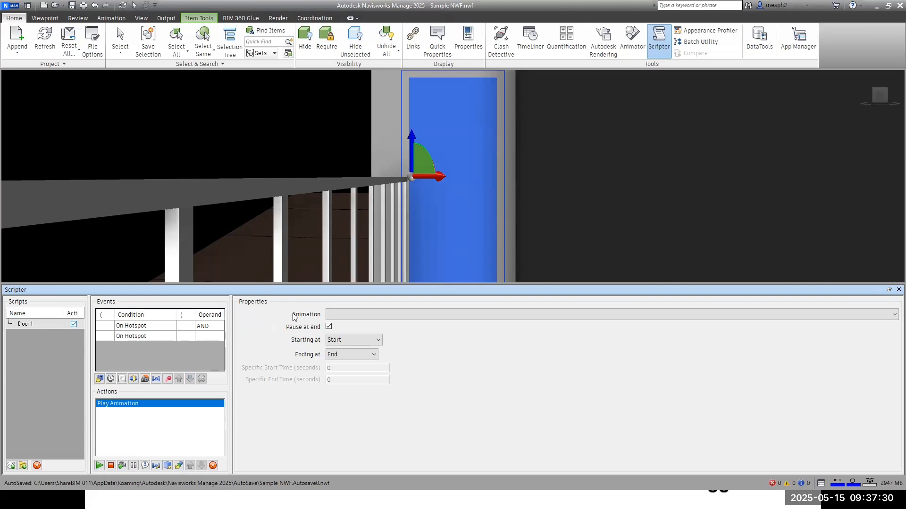
left_click(333, 317)
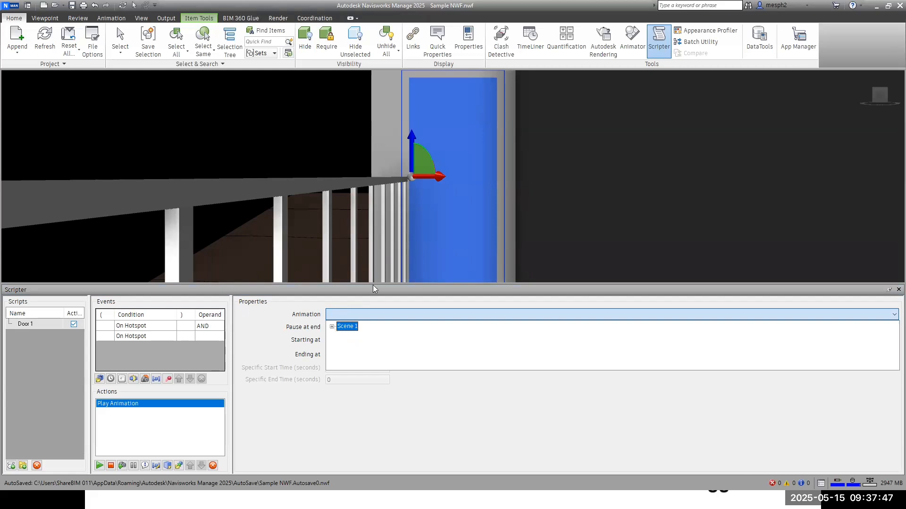
left_click(332, 327)
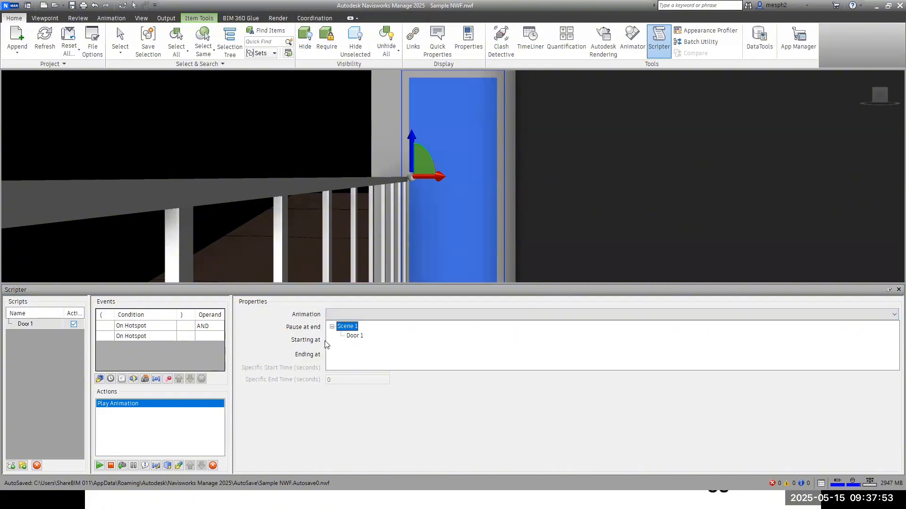
left_click(355, 336)
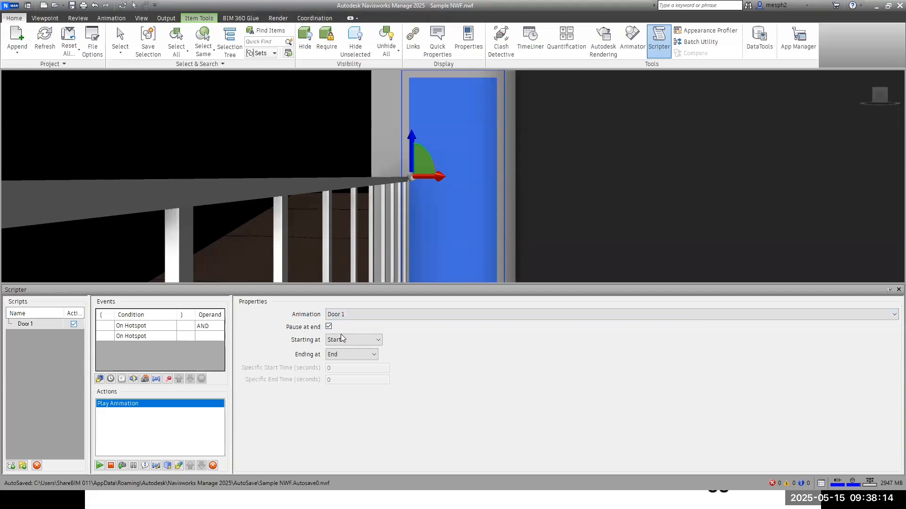
left_click(359, 340)
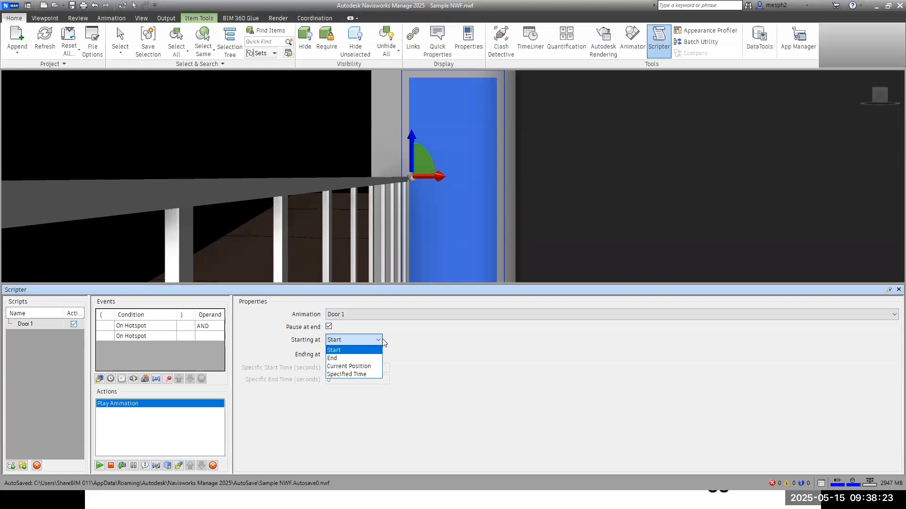
left_click(399, 346)
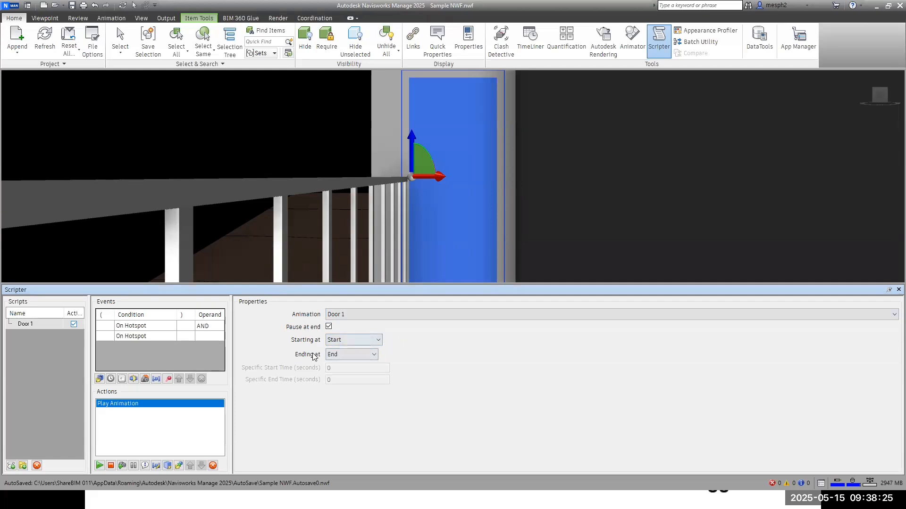
left_click(357, 357)
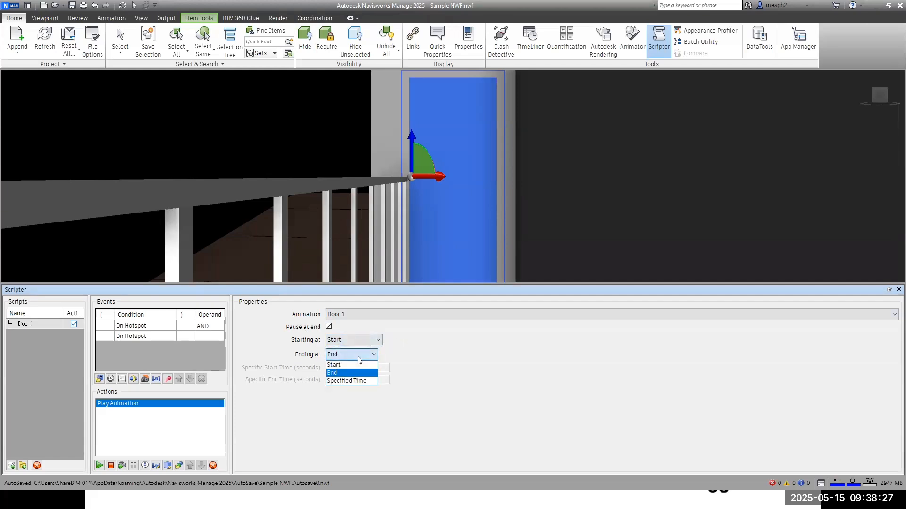
left_click(391, 407)
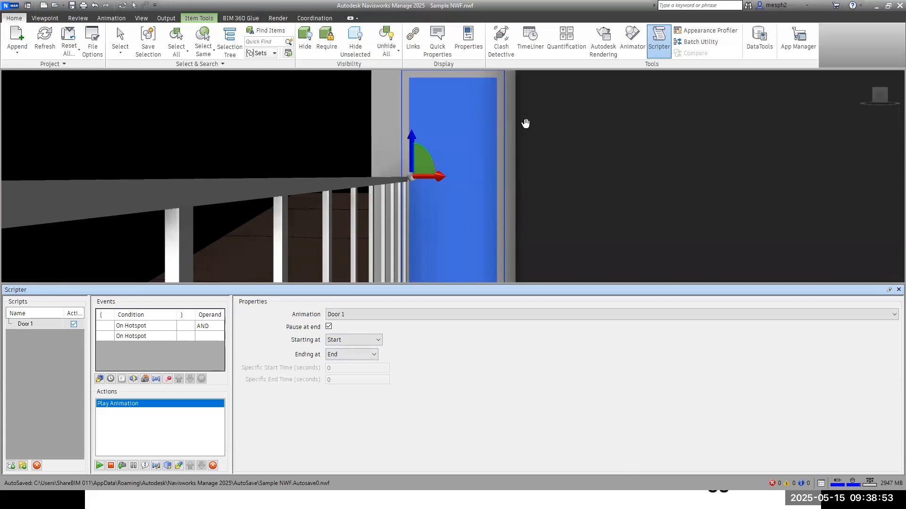
Activate the Walk navigation tool and close the Scripter to enlarge the model view
left_click(189, 20)
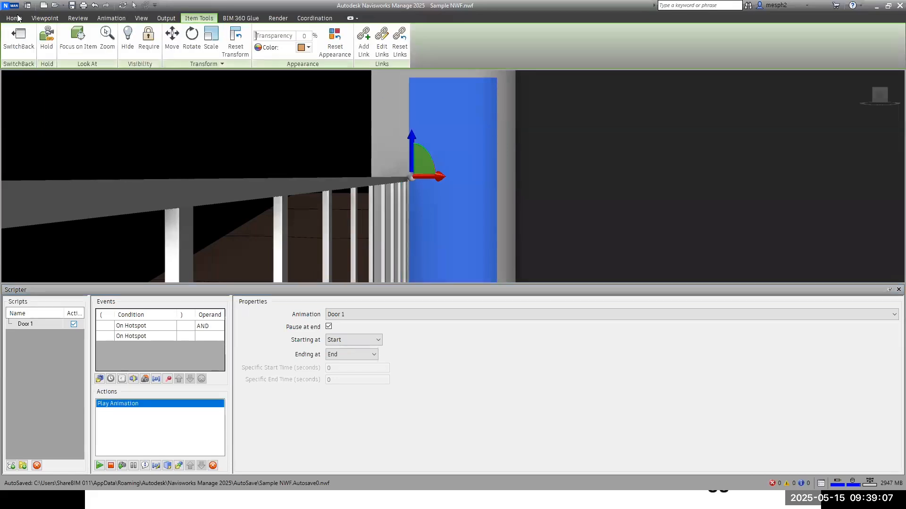
left_click(45, 18)
left_click(349, 42)
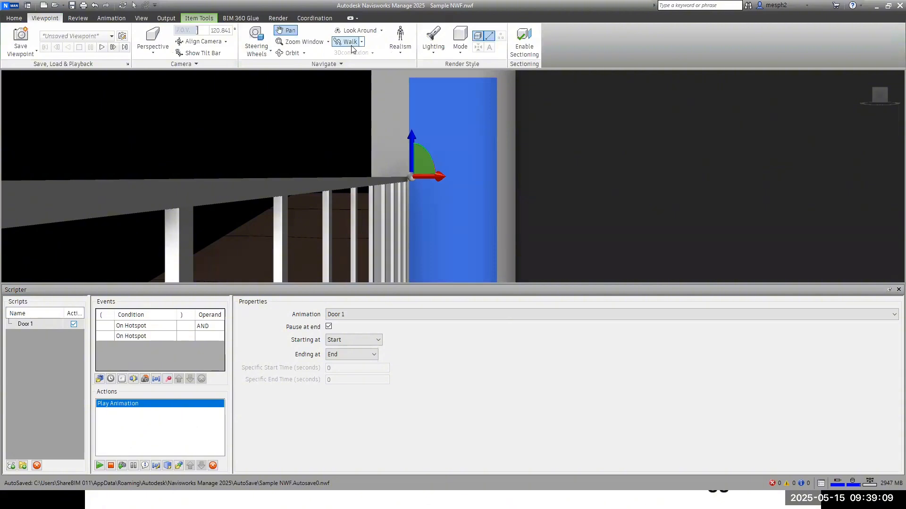
left_click(898, 289)
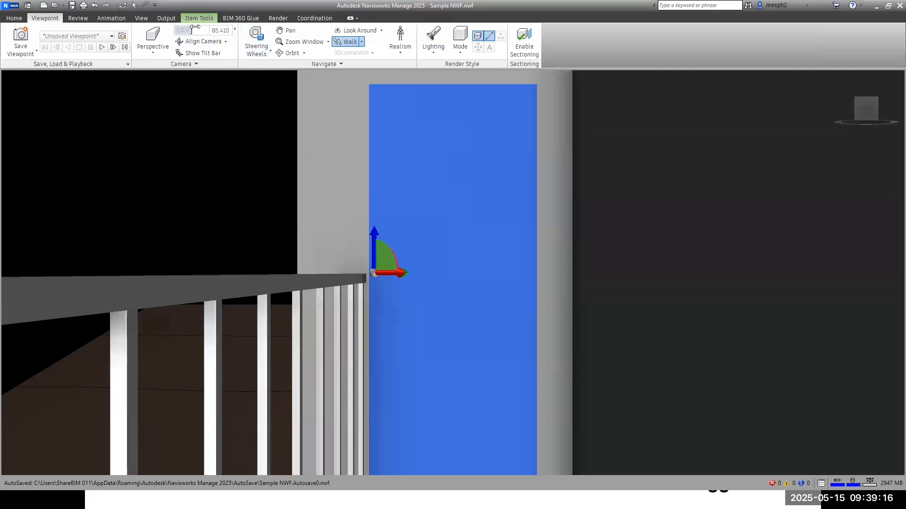
Turn on Enable Scripts, check the Door 1 script in the Scripter, and close the Scripter again
left_click(14, 18)
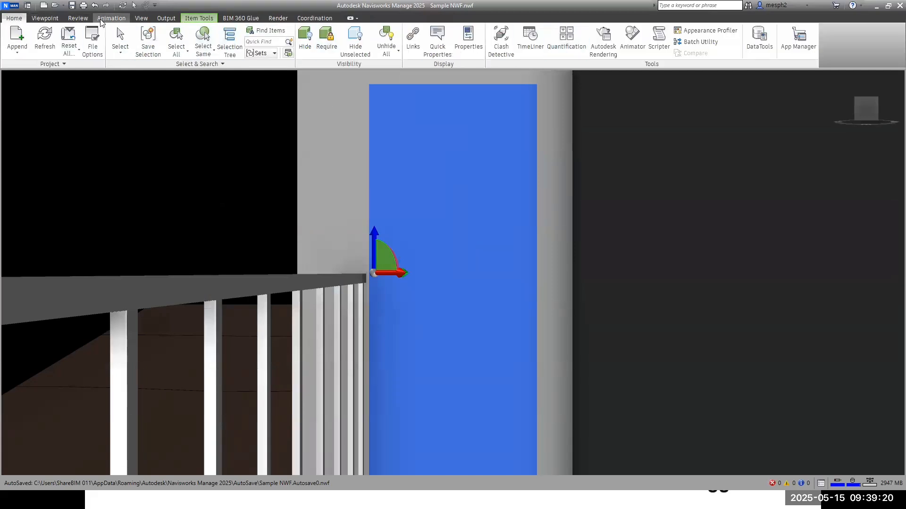
left_click(105, 19)
left_click(237, 52)
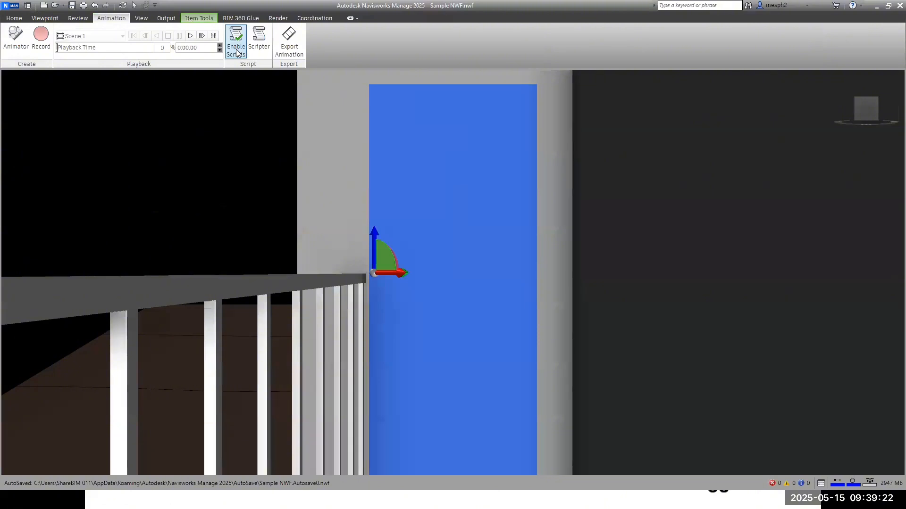
left_click(255, 53)
left_click(241, 51)
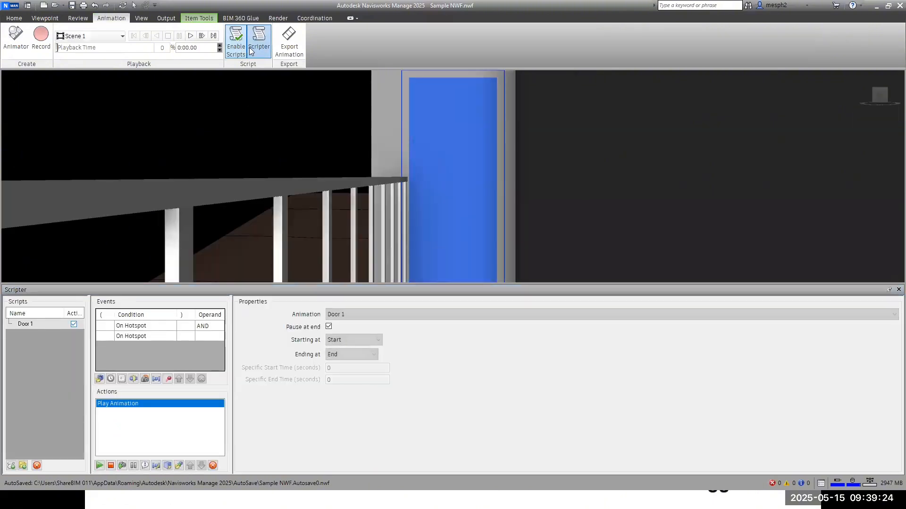
left_click(255, 51)
Test the Door 1 hotspot by walking right up to the balcony door in the model view
left_click(199, 18)
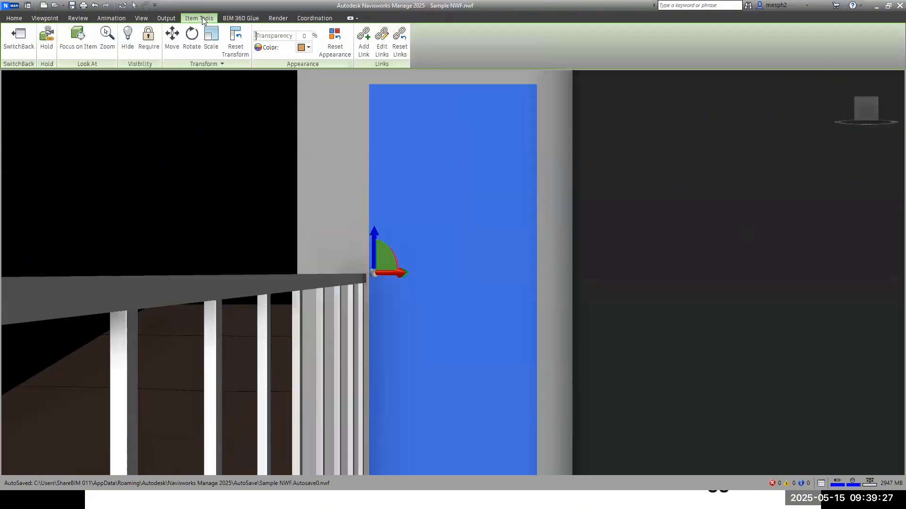
left_click(14, 18)
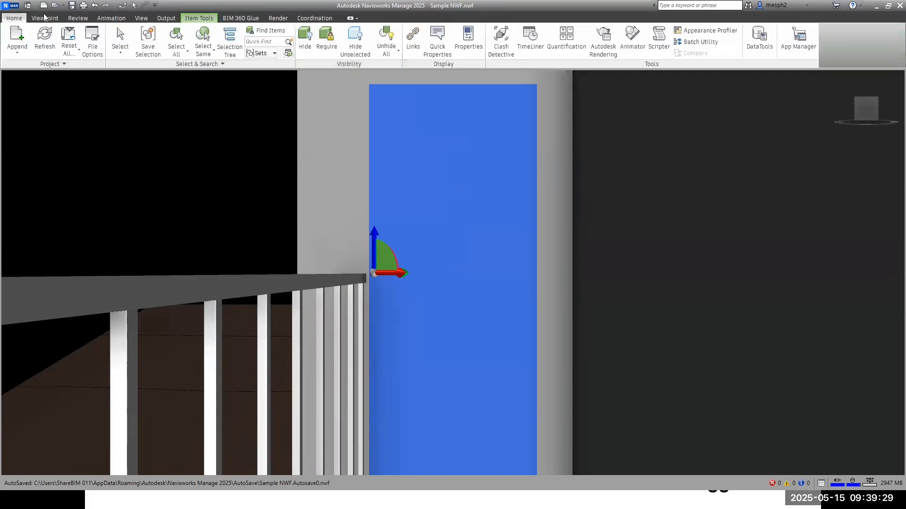
left_click(45, 18)
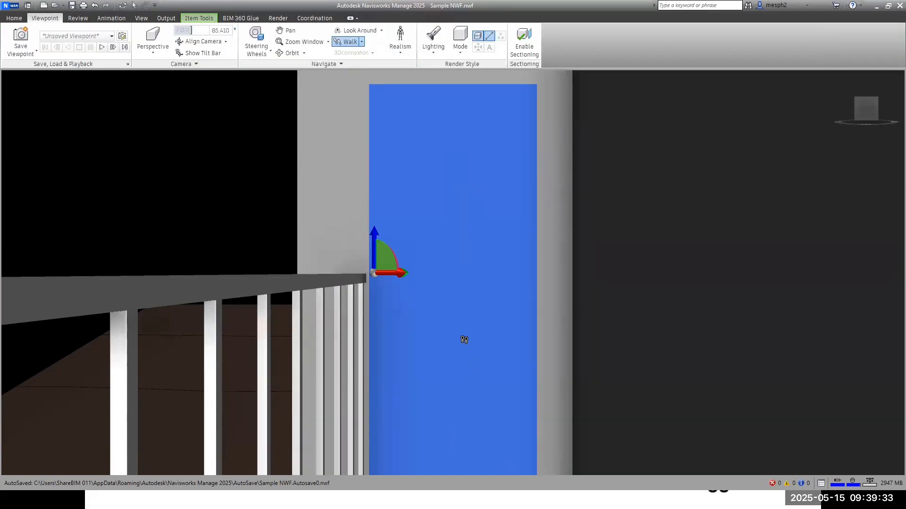
scroll(465, 340, "up", 1)
left_click(867, 114)
scroll(489, 299, "up", 1)
left_click_drag(472, 343, 479, 393)
scroll(446, 310, "up", 3)
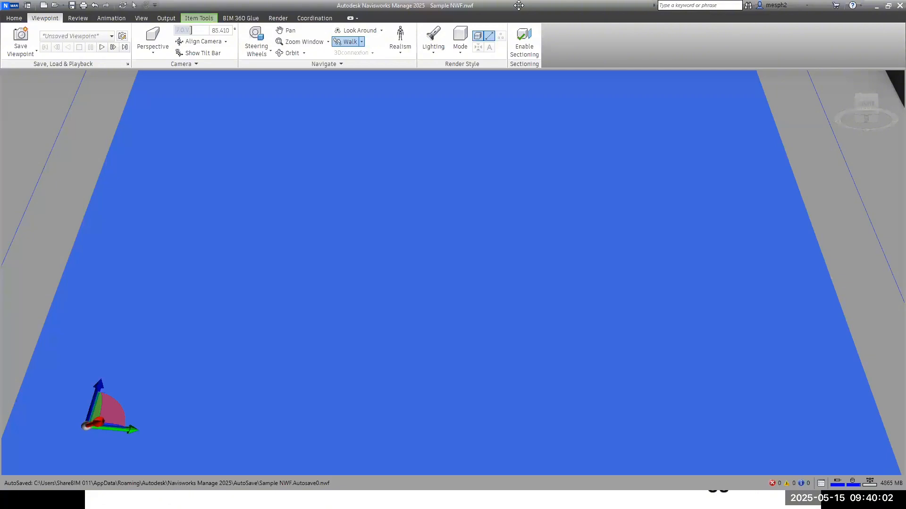
Back away from the balcony door until its frame and the railing show, and clear the door's selection
scroll(377, 227, "down", 10)
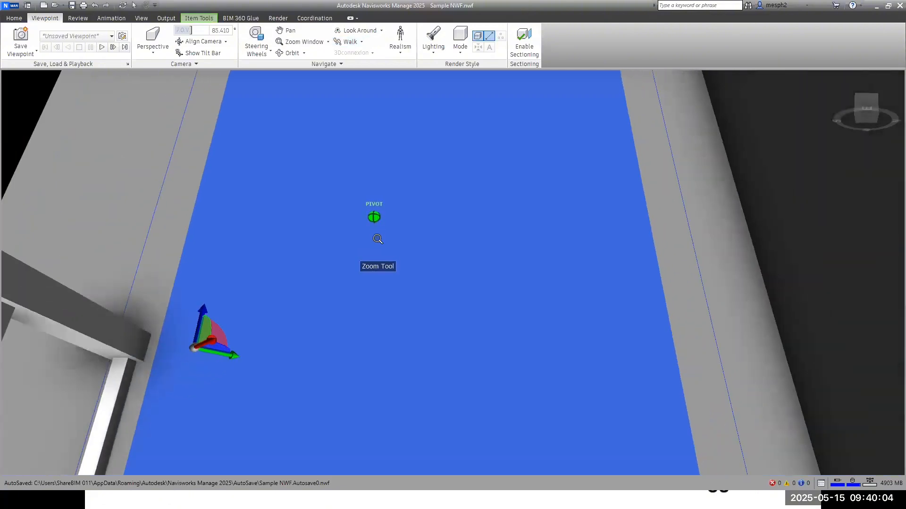
middle_click_drag(379, 238, 385, 285, "shift")
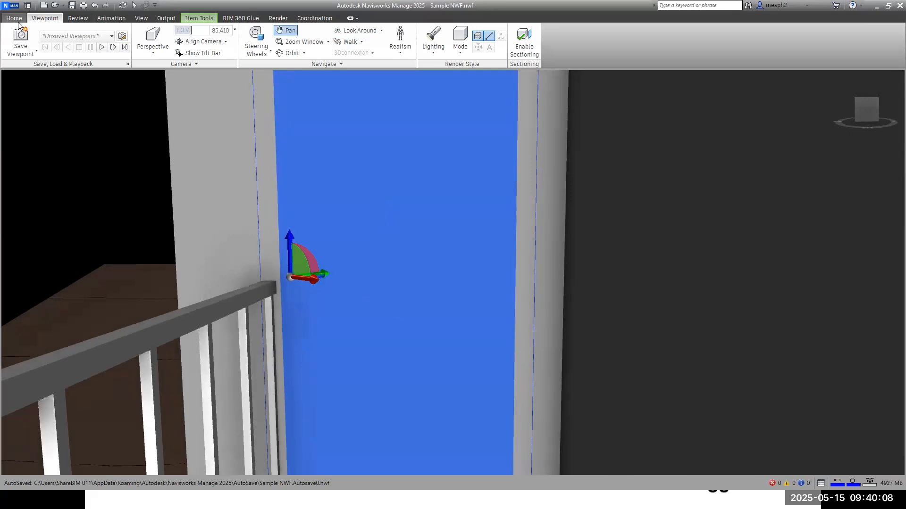
left_click(17, 20)
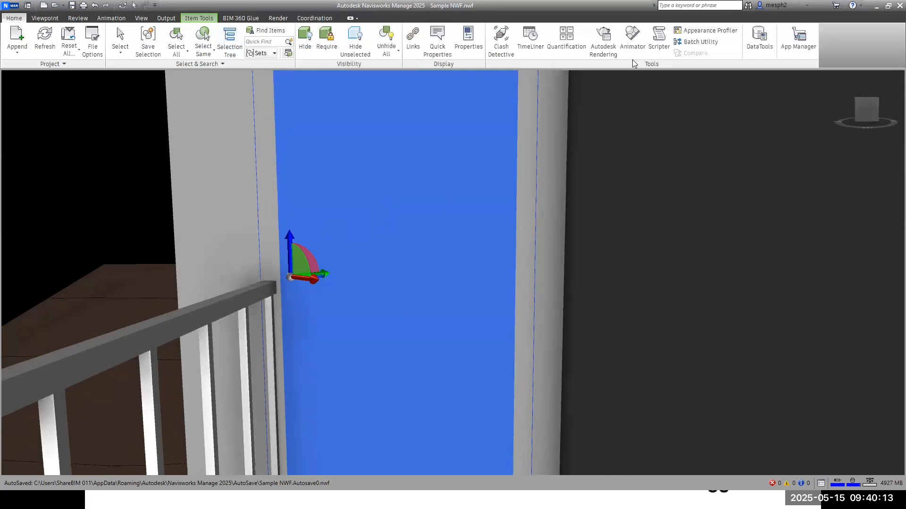
left_click(105, 19)
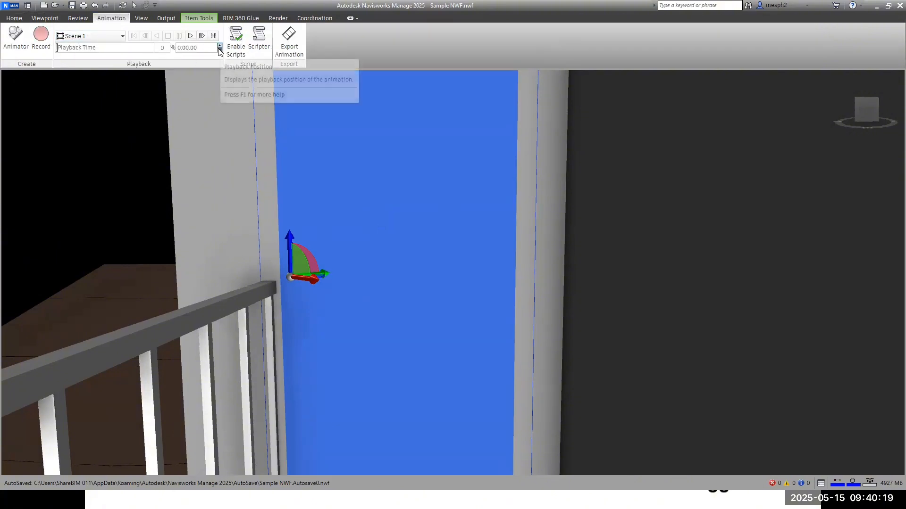
key("Escape")
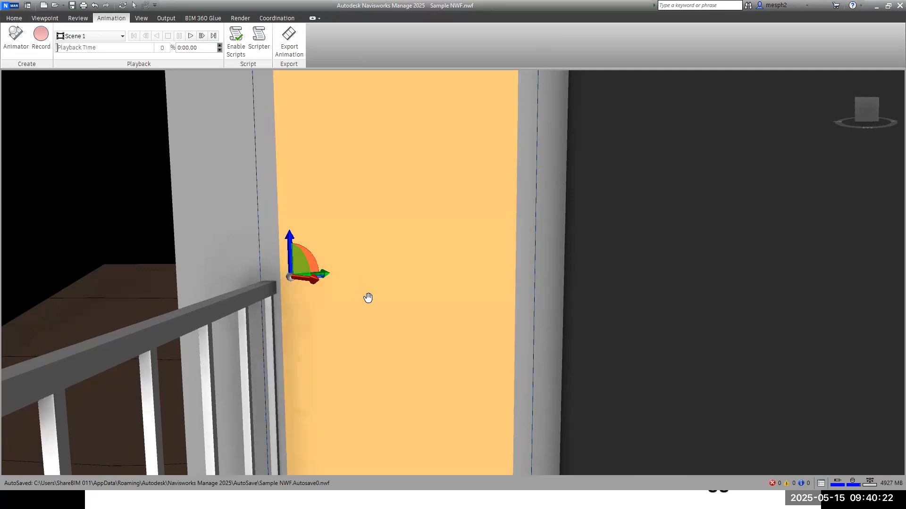
Activate the Walk tool and approach the unselected balcony door to test the hotspot again
left_click(14, 18)
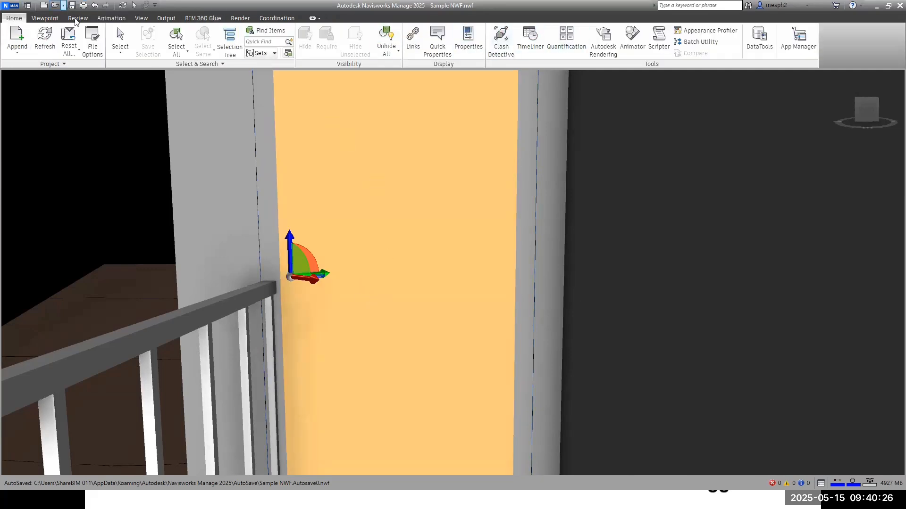
left_click(78, 21)
left_click(122, 22)
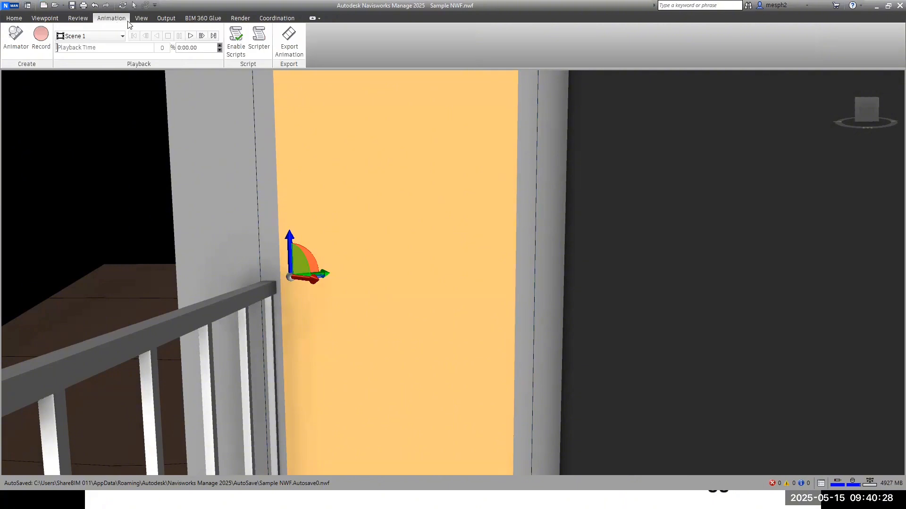
left_click(45, 17)
left_click(347, 42)
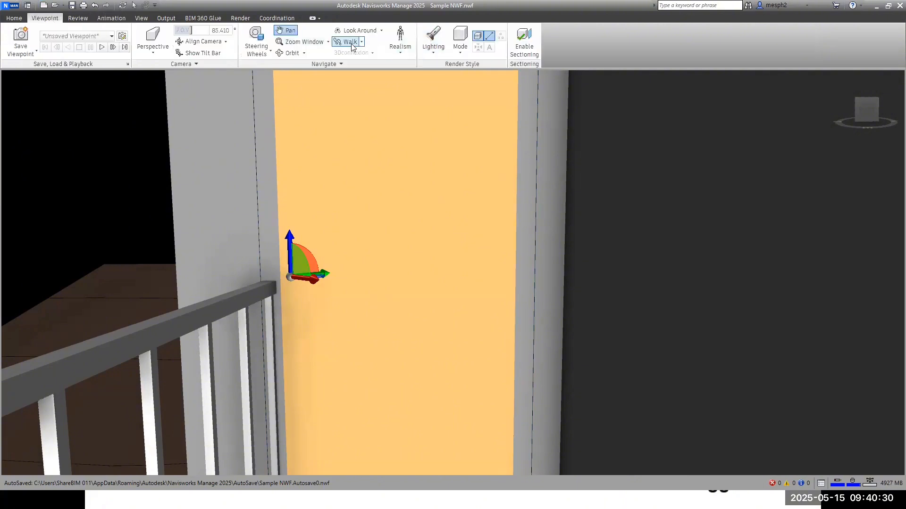
left_click_drag(374, 452, 453, 285)
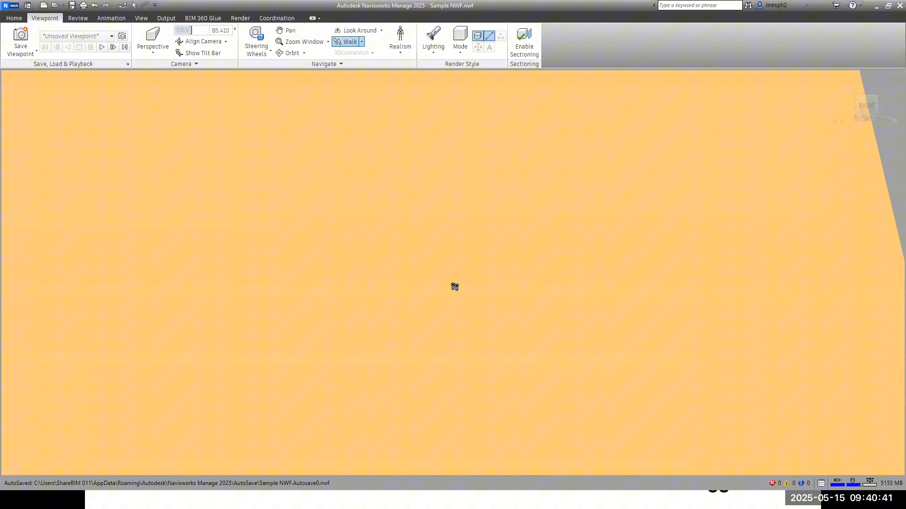
Step back from the door, reopen the Scripter and compare the settings of the two On Hotspot events in the Door 1 script
left_click(290, 32)
scroll(396, 200, "down", 5)
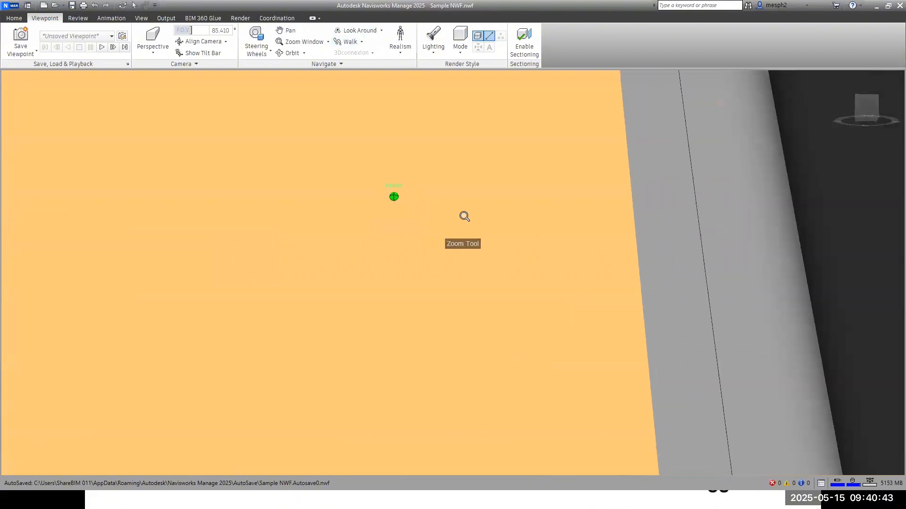
scroll(476, 220, "down", 3)
middle_click_drag(278, 263, 390, 263)
scroll(398, 222, "up", 1)
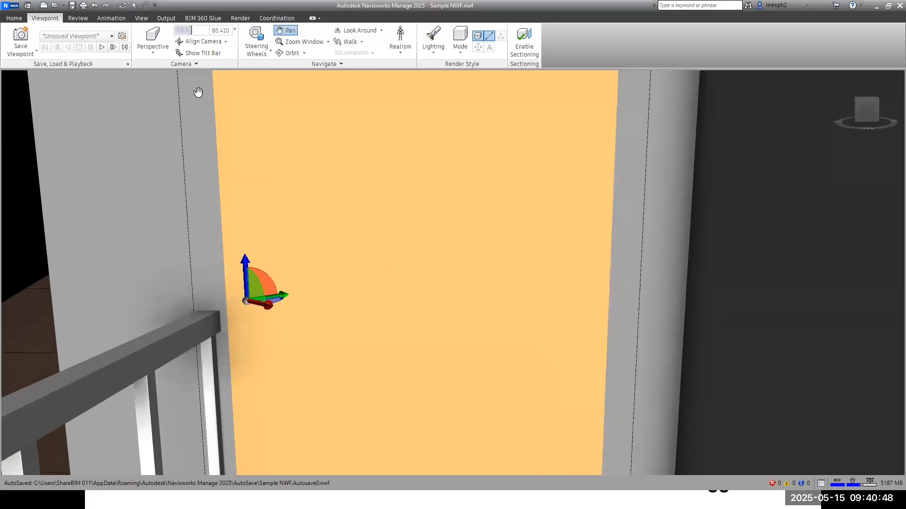
scroll(369, 239, "up", 1)
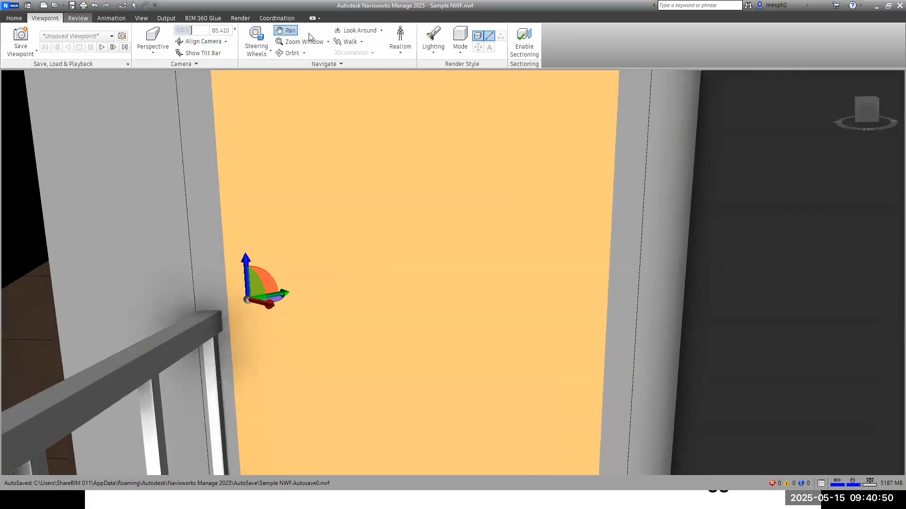
left_click(14, 19)
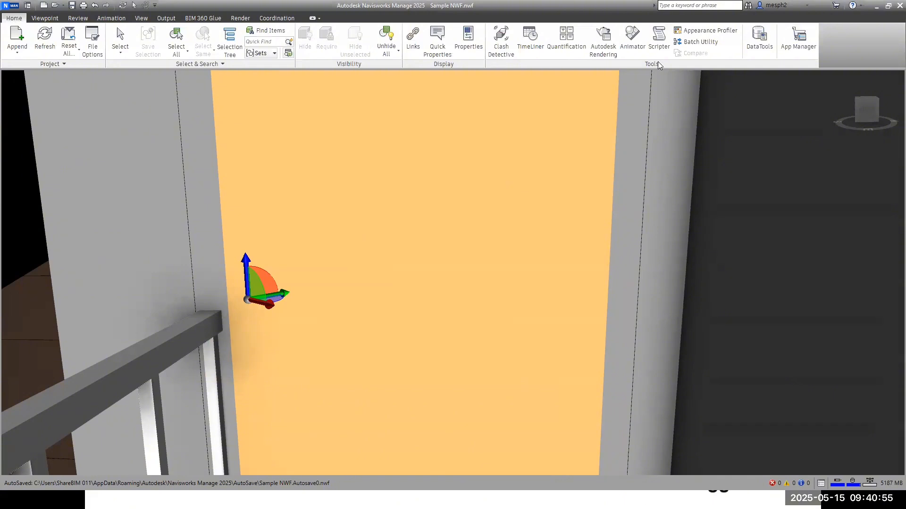
left_click(658, 40)
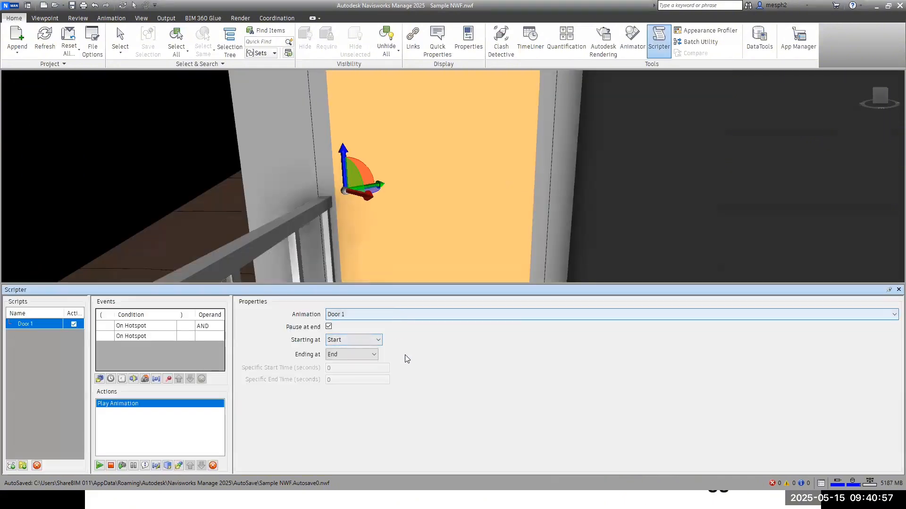
left_click(157, 327)
left_click(155, 336)
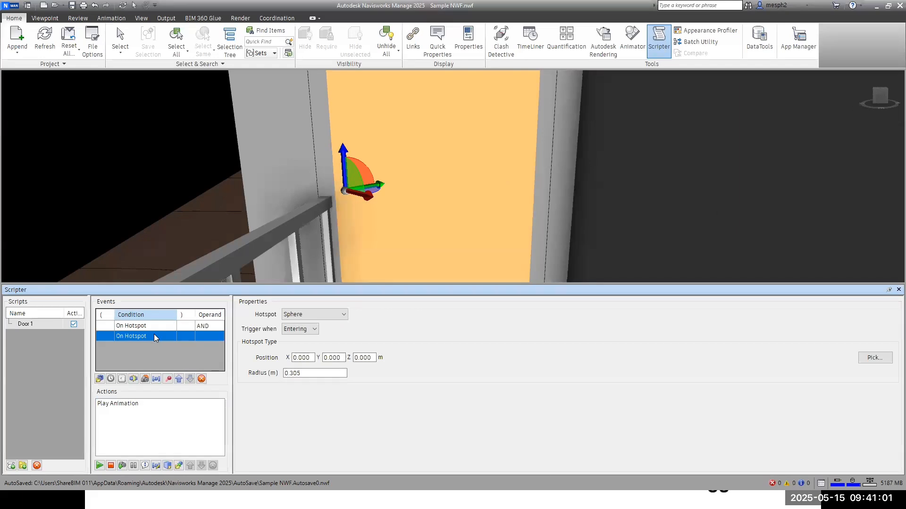
right_click(154, 337)
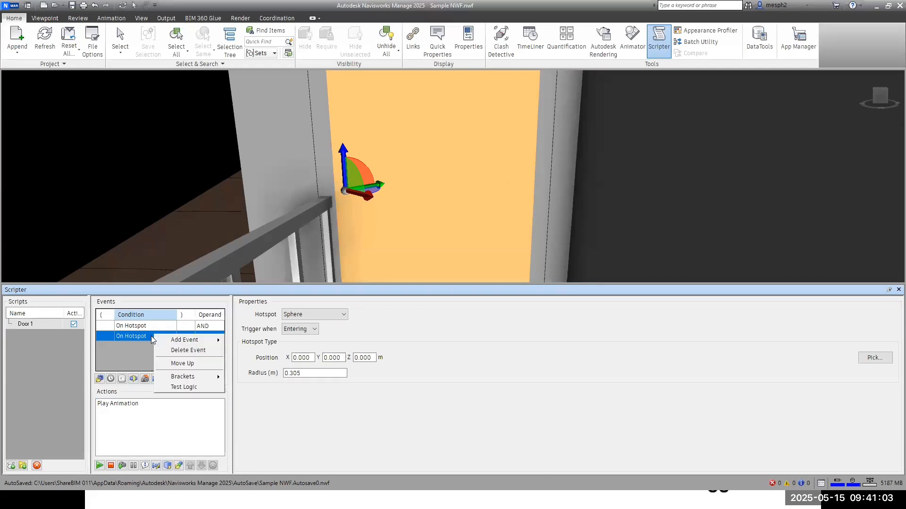
left_click(138, 361)
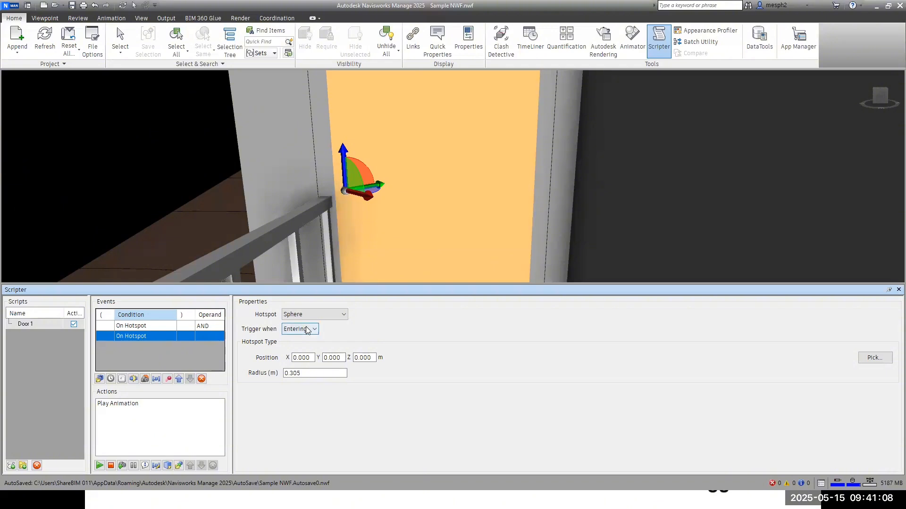
left_click(138, 327)
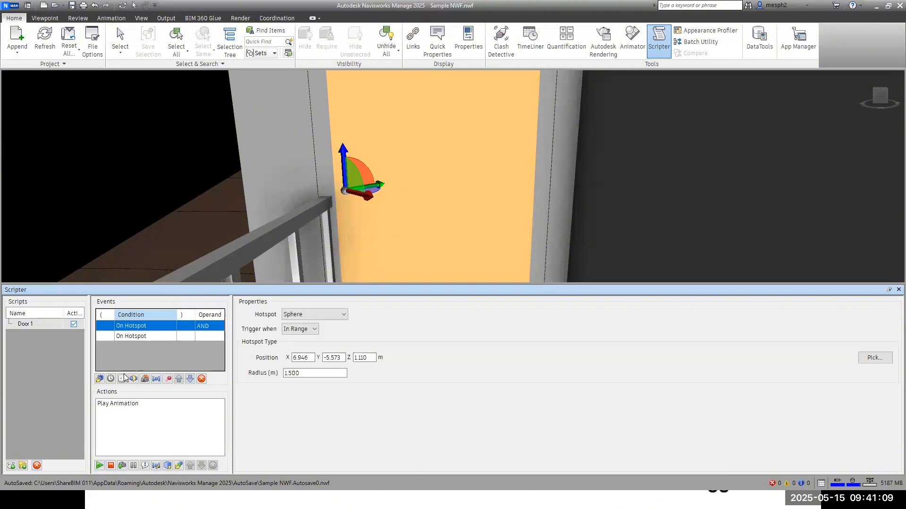
left_click(99, 466)
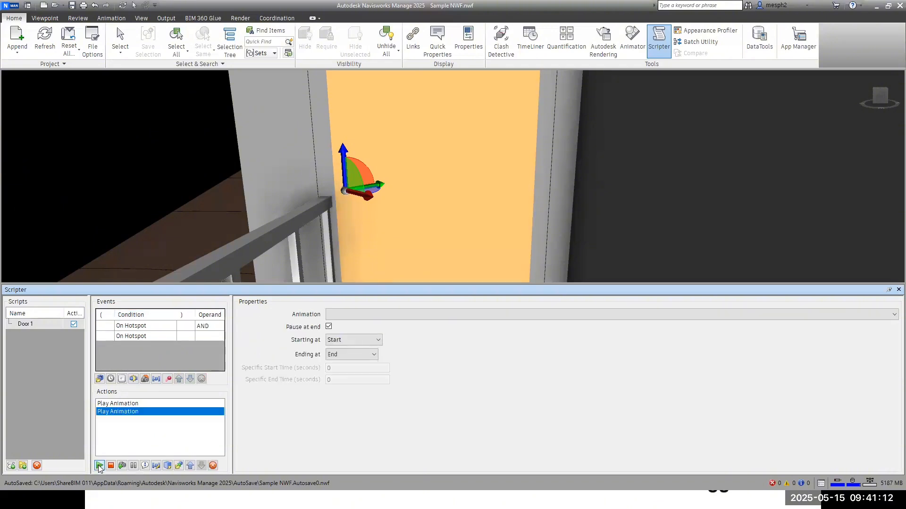
right_click(124, 415)
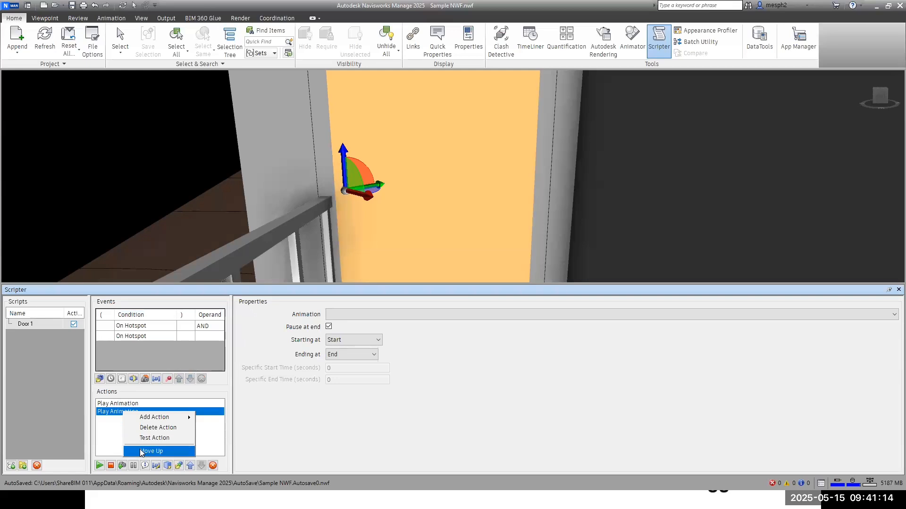
left_click(156, 427)
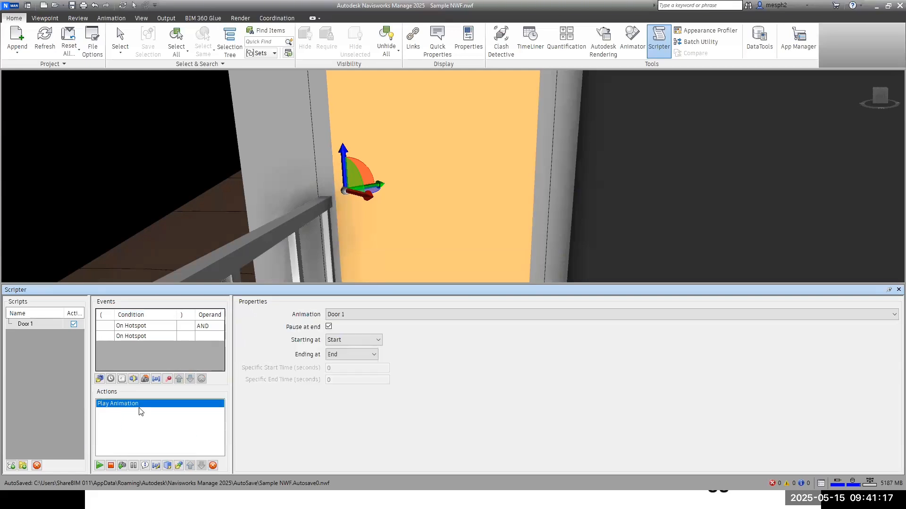
Delete the second On Hotspot event, set to trigger when Entering, from the Door 1 script and close the Scripter
left_click(130, 338)
right_click(128, 335)
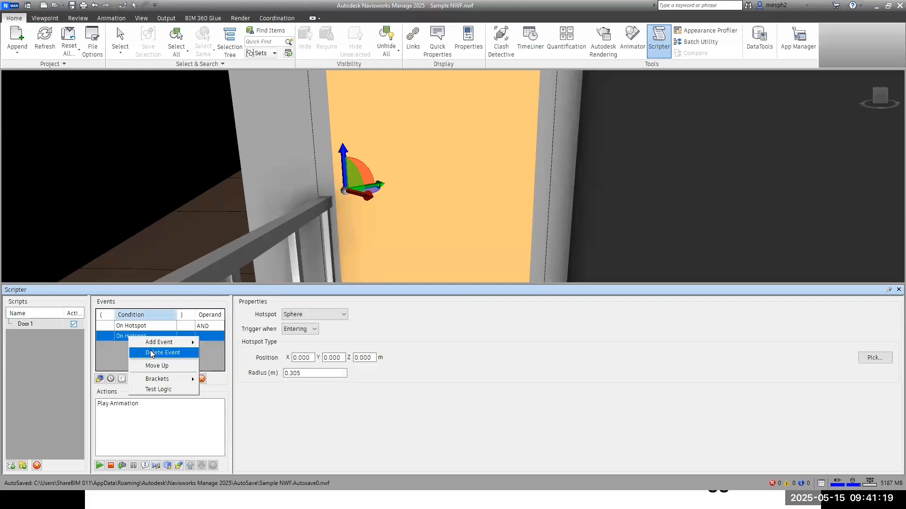
left_click(150, 350)
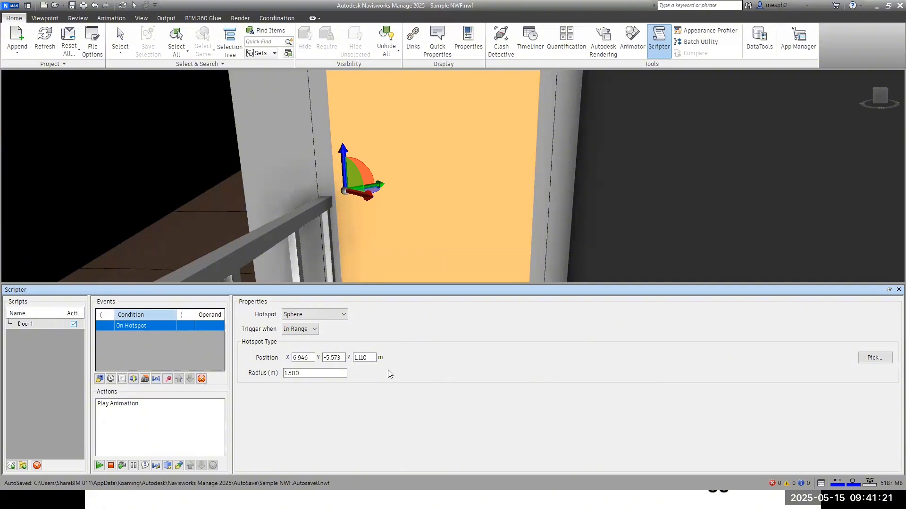
left_click(898, 289)
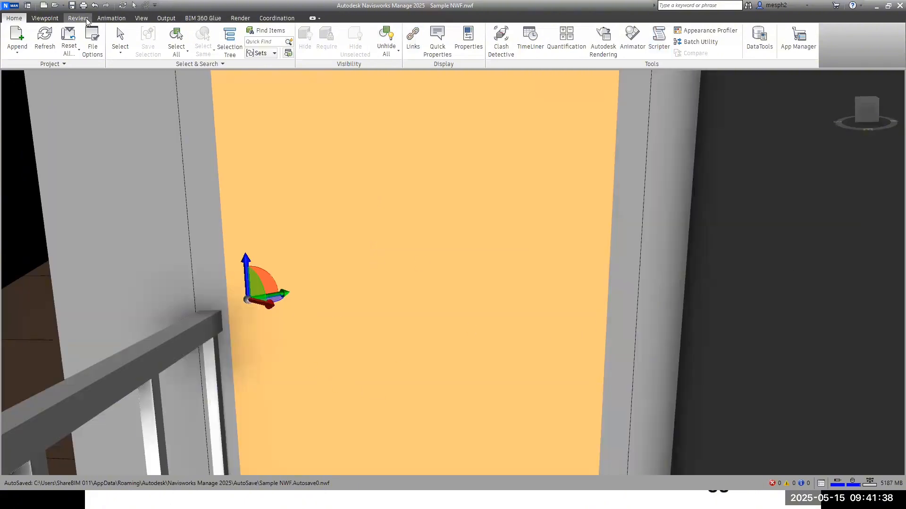
Walk up to the balcony door to test the script with its single hotspot event, and back away again
left_click(44, 19)
left_click(349, 42)
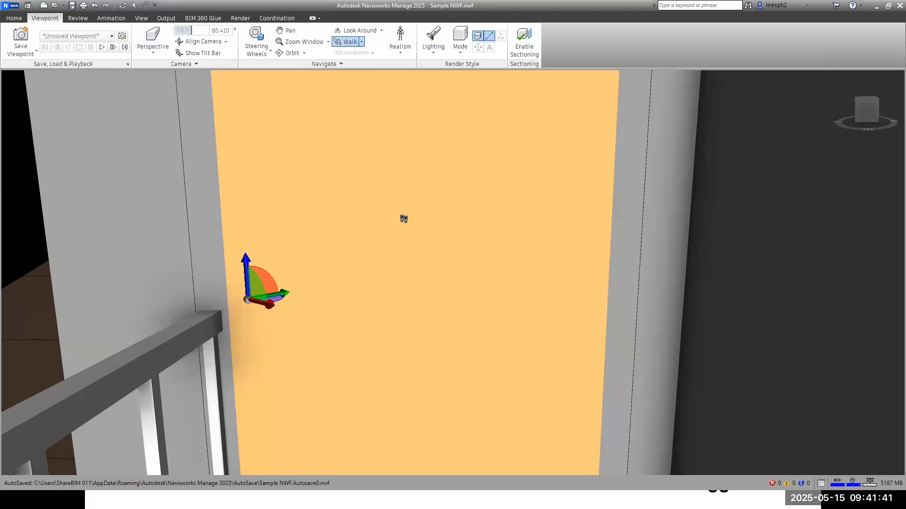
left_click_drag(439, 393, 453, 351)
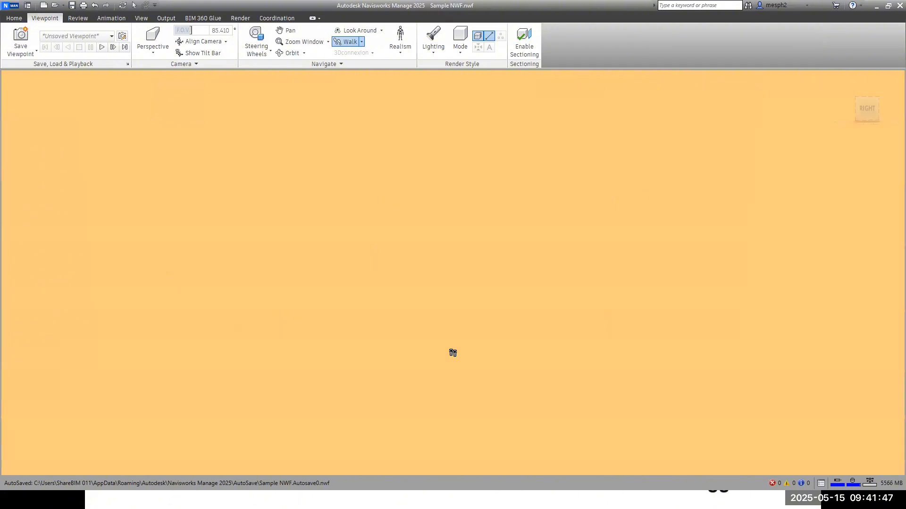
left_click(293, 32)
scroll(356, 147, "down", 1)
scroll(356, 147, "down", 4)
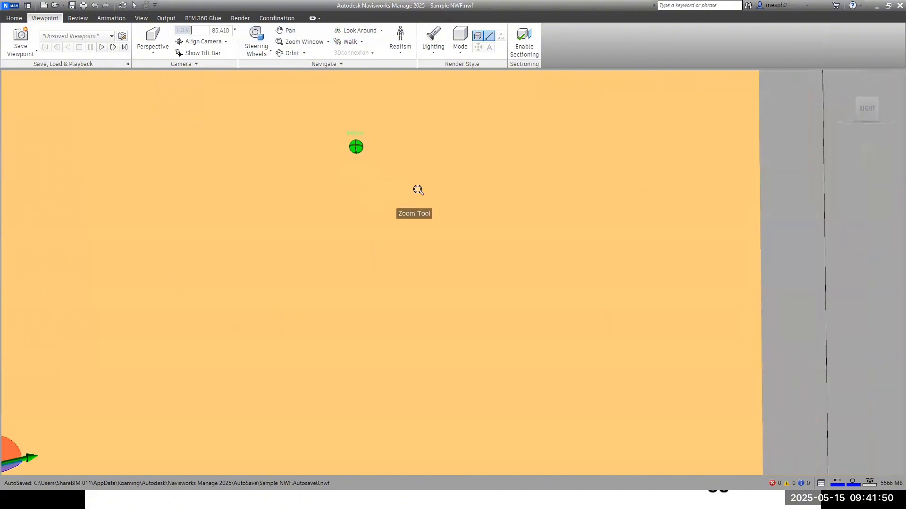
scroll(422, 224, "down", 3)
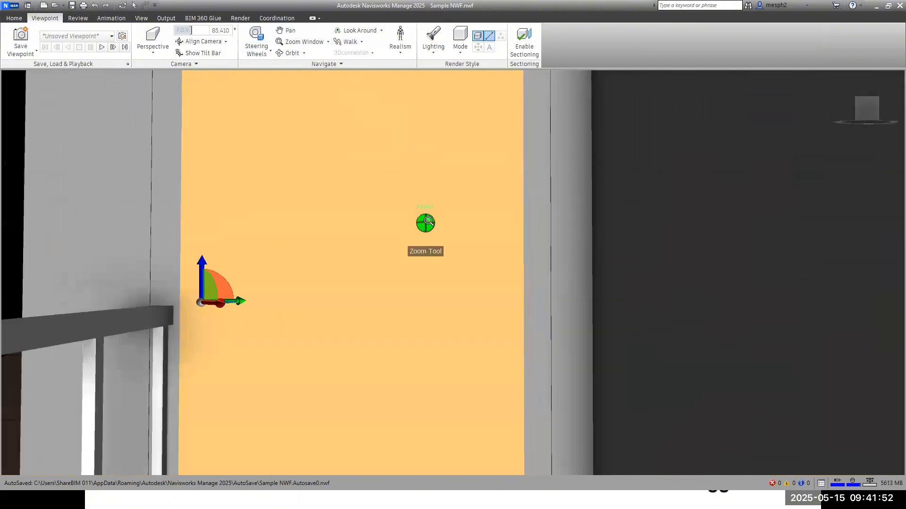
left_click(514, 49)
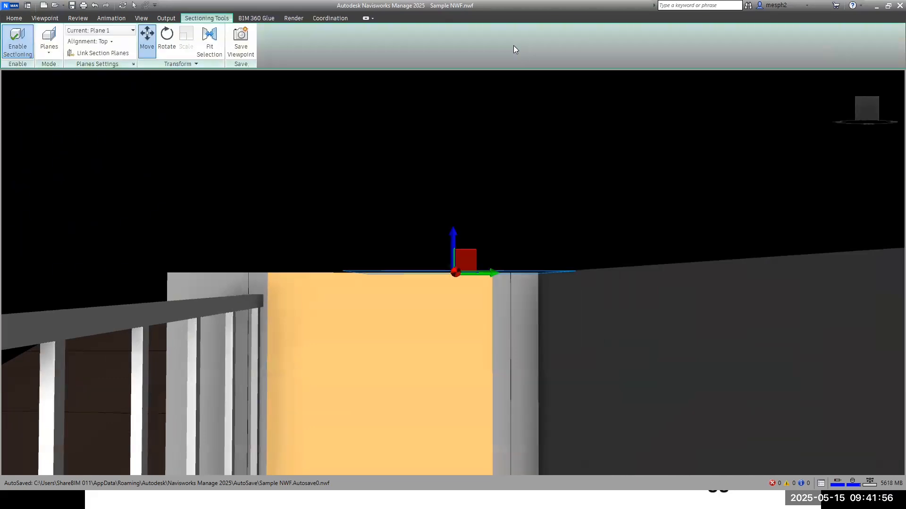
key("ctrl+z")
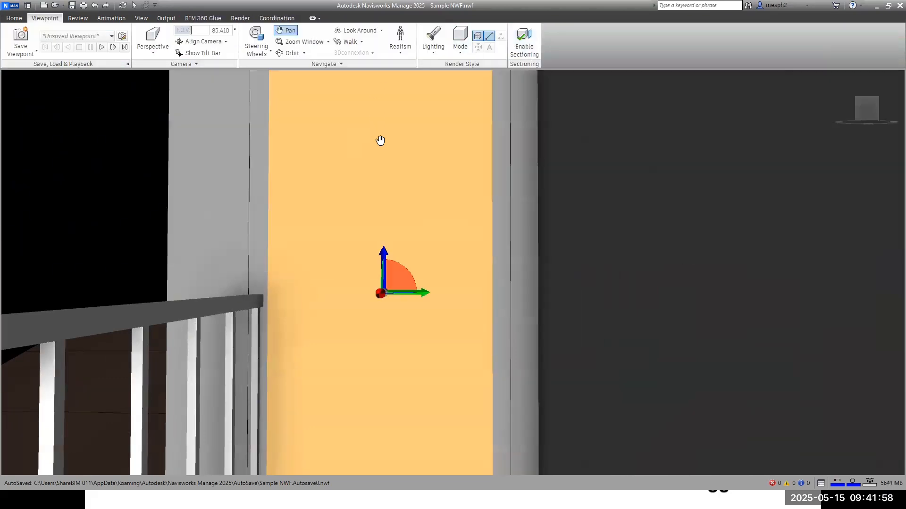
scroll(380, 142, "down", 3)
middle_click_drag(382, 180, 388, 192, "shift")
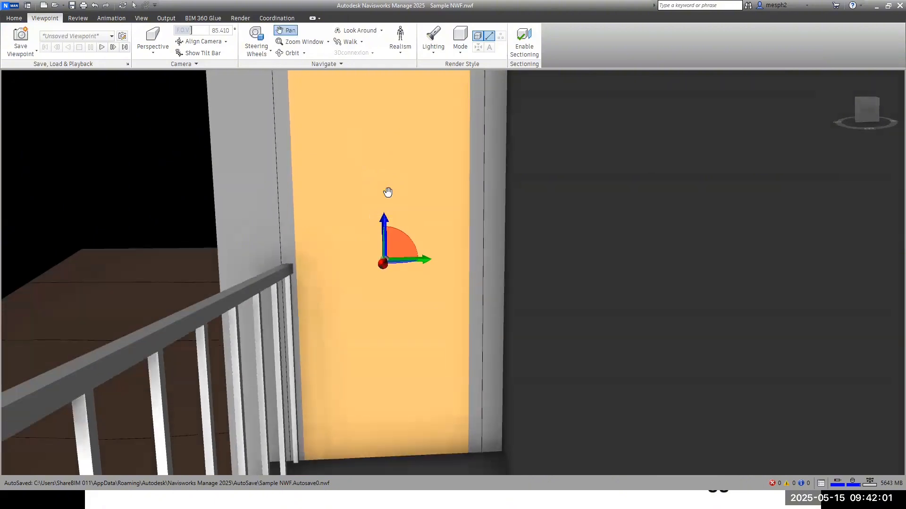
Play the Scene 1 animation to check the door's movement, and reopen the Scripter
left_click(14, 18)
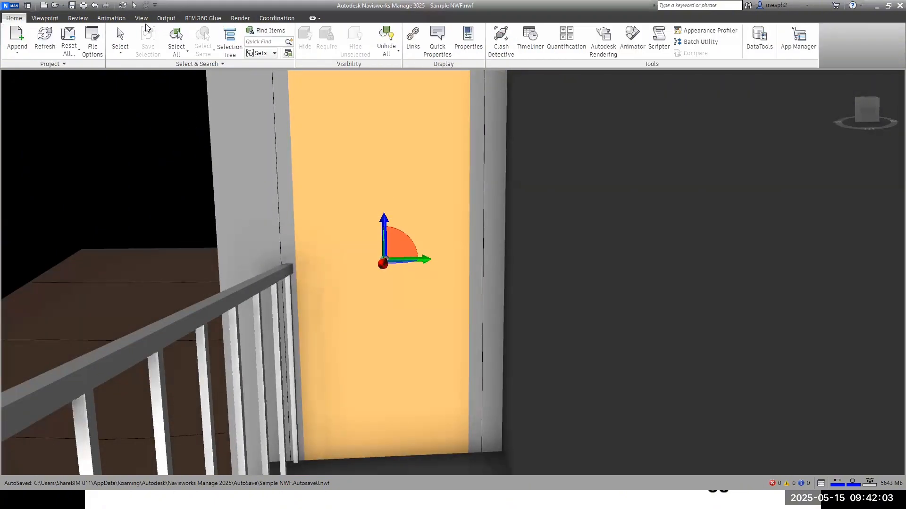
left_click(111, 18)
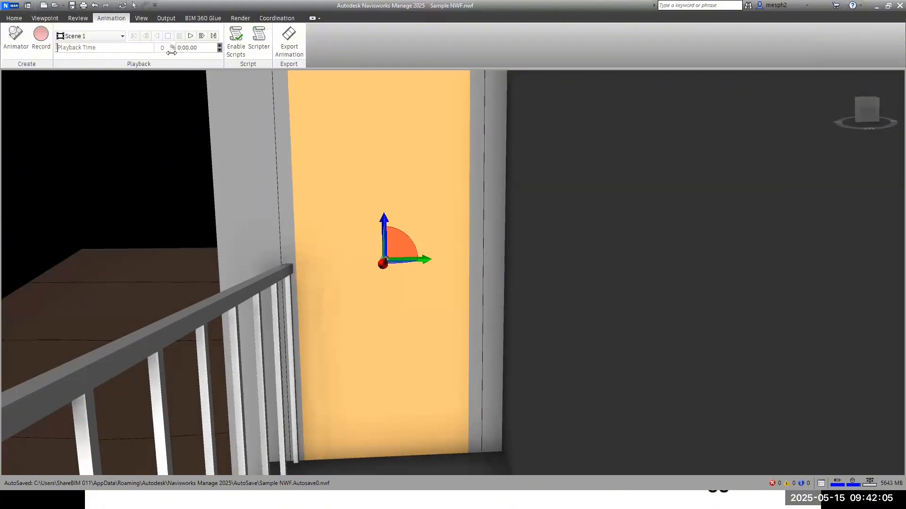
left_click(191, 37)
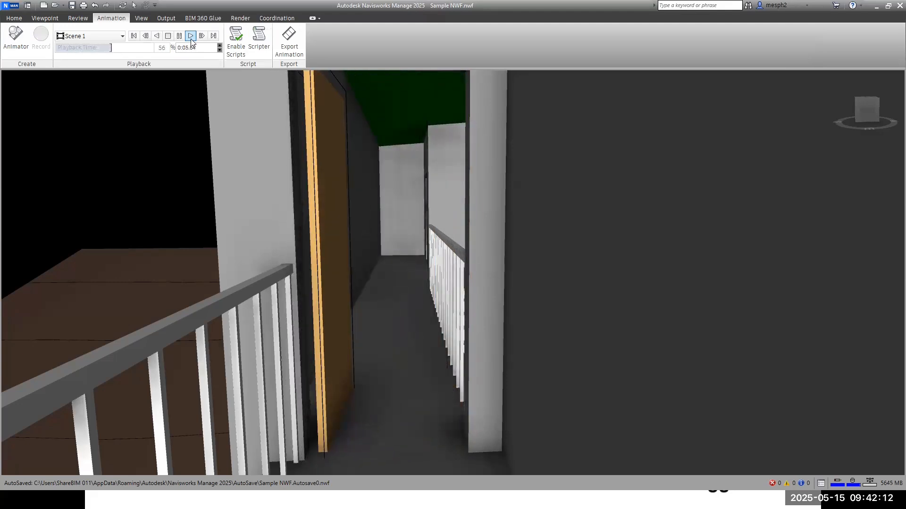
left_click(254, 51)
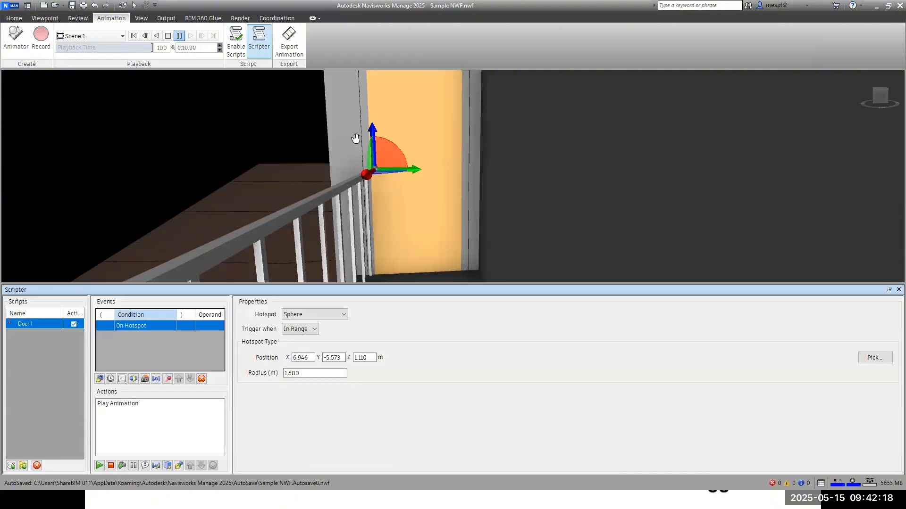
Walk up to the balcony door with the Scripter open to test the In Range hotspot, and back away again
left_click(44, 19)
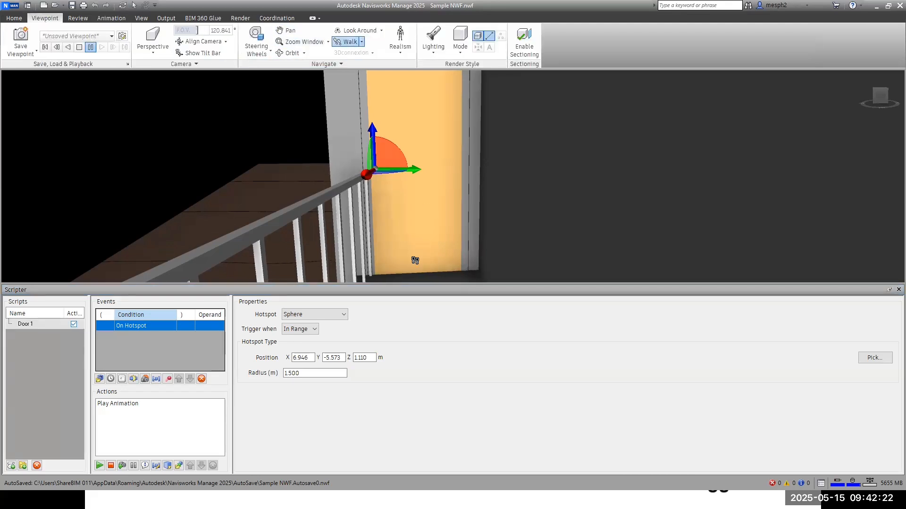
left_click_drag(414, 261, 447, 214)
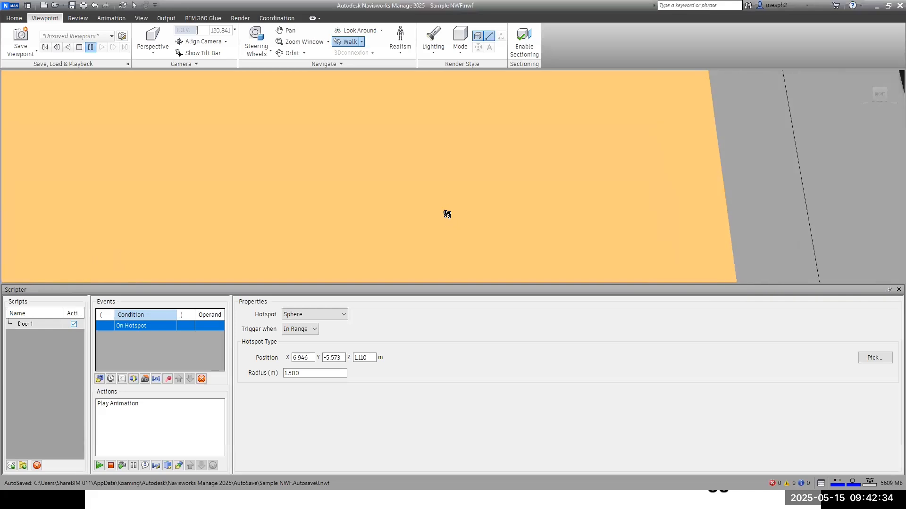
scroll(499, 187, "down", 10)
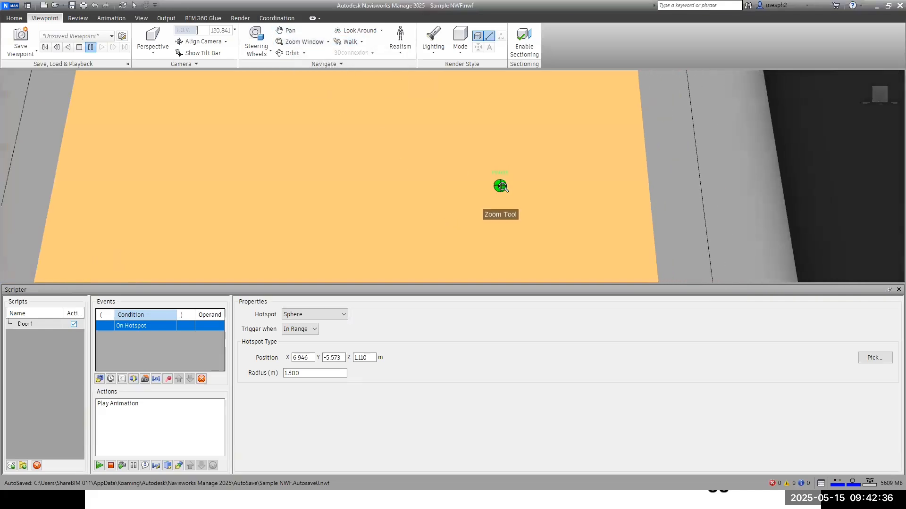
middle_click_drag(507, 161, 502, 185)
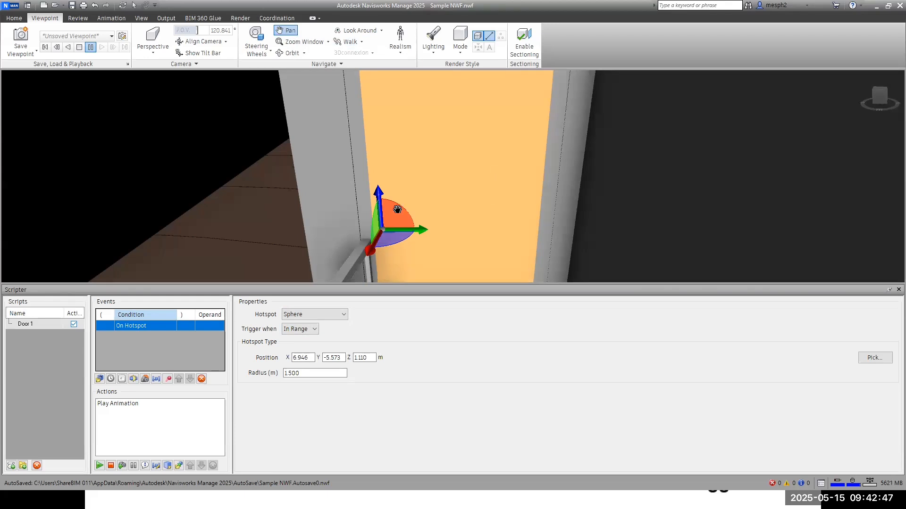
scroll(397, 209, "down", 1)
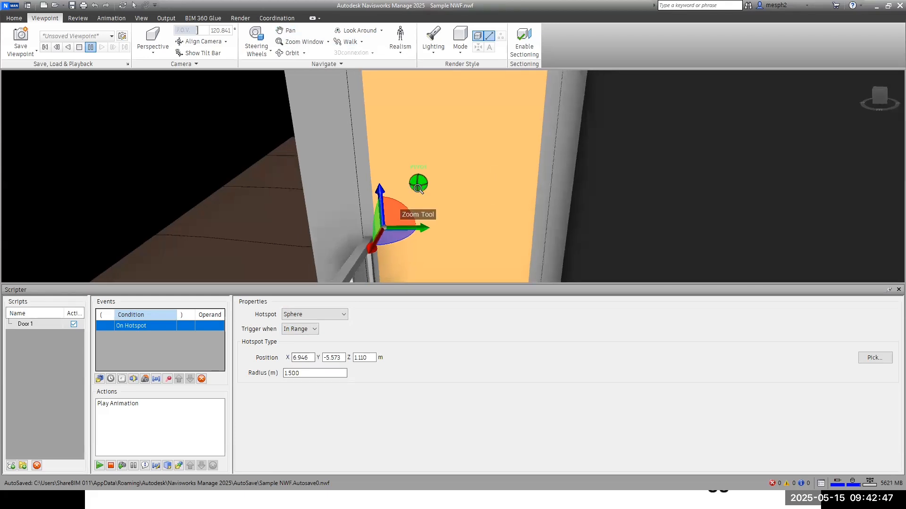
Examine the Door 1 keyframes and rotation values in the Animator, recheck the Door 1 script and close the Scripter
left_click(14, 17)
left_click(632, 40)
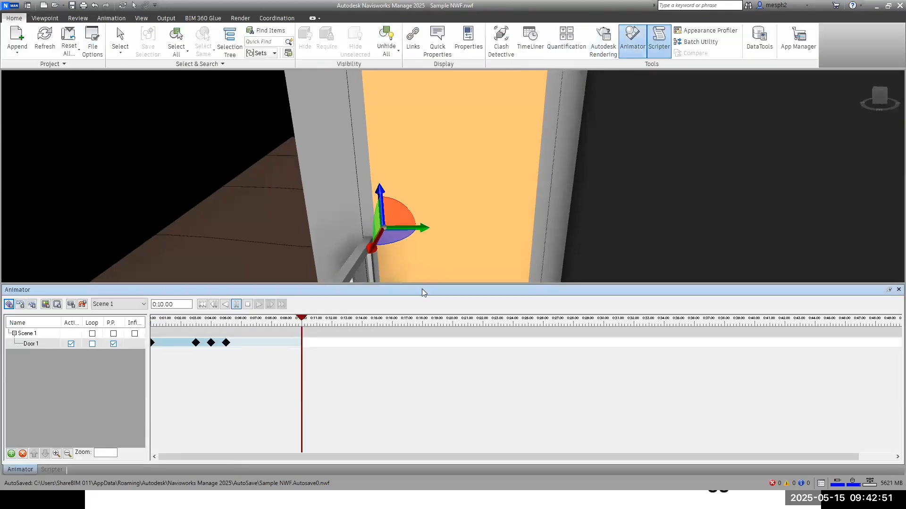
left_click(20, 304)
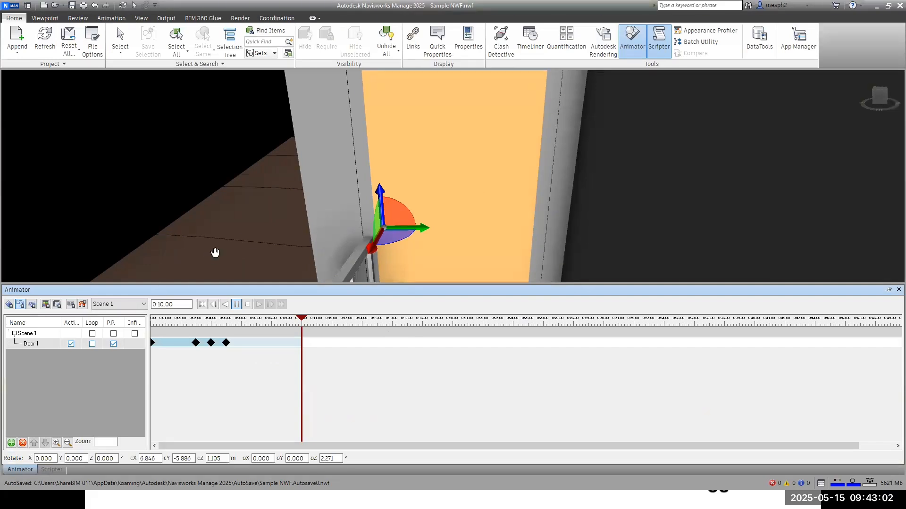
left_click(656, 52)
left_click(655, 52)
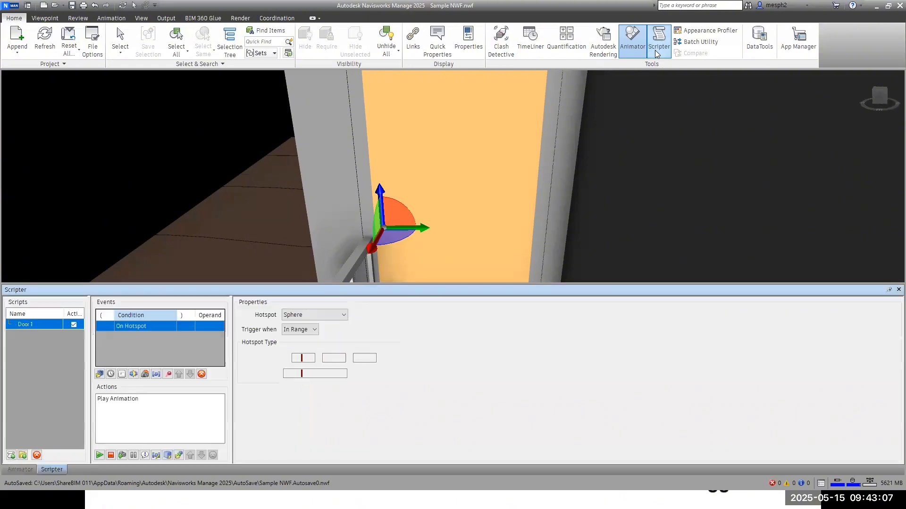
left_click(898, 290)
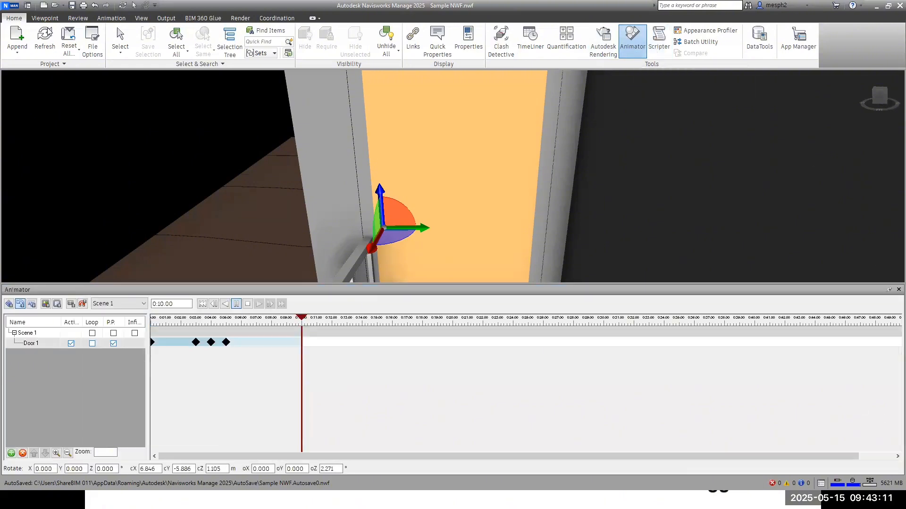
Enable all animation scripts in the project
left_click(48, 18)
left_click(78, 18)
left_click(111, 18)
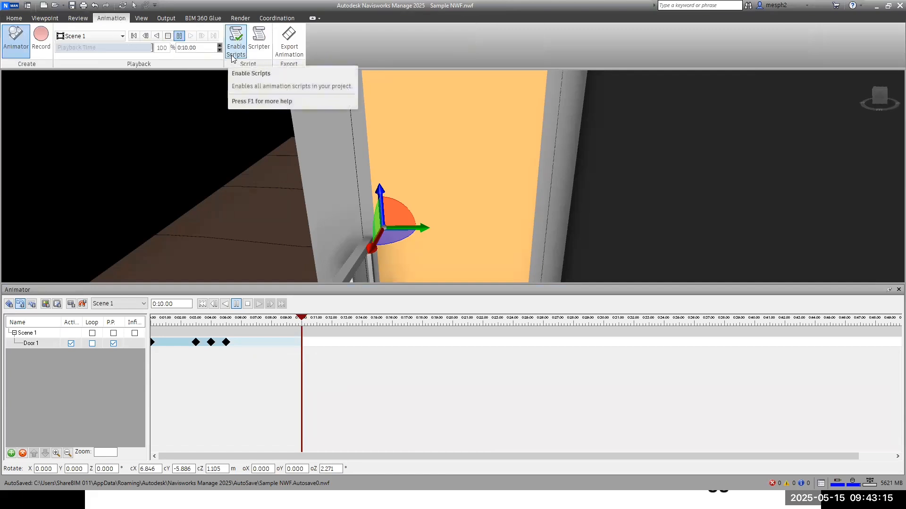
left_click(235, 42)
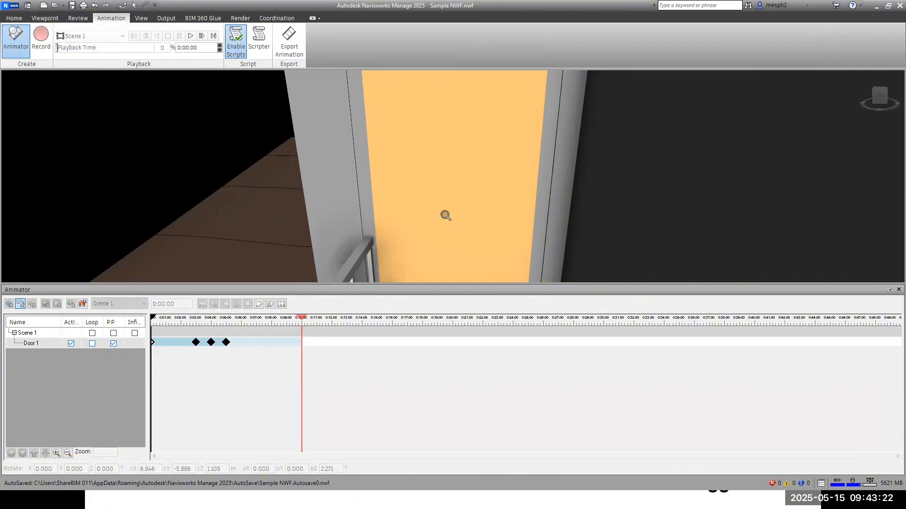
scroll(446, 215, "down", 1)
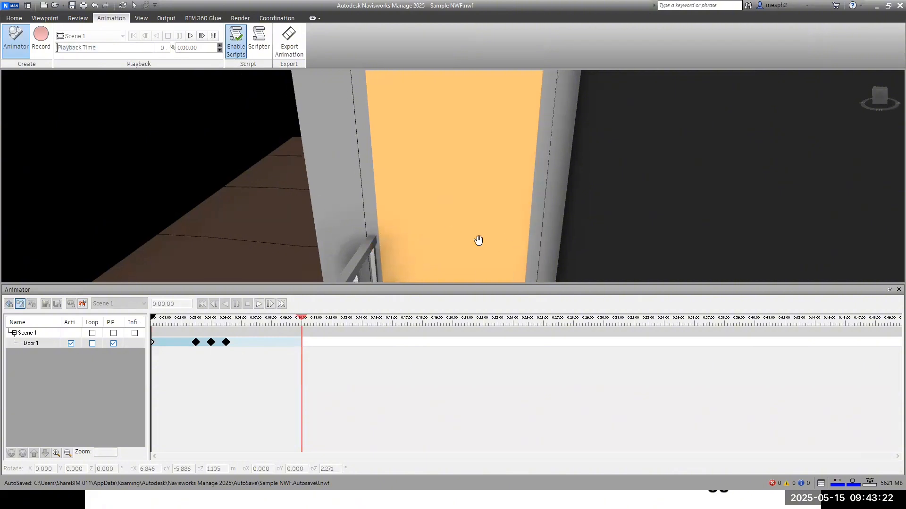
Close the Animator and walk up to the balcony door to test the hotspot with scripts enabled
left_click(14, 19)
left_click(45, 18)
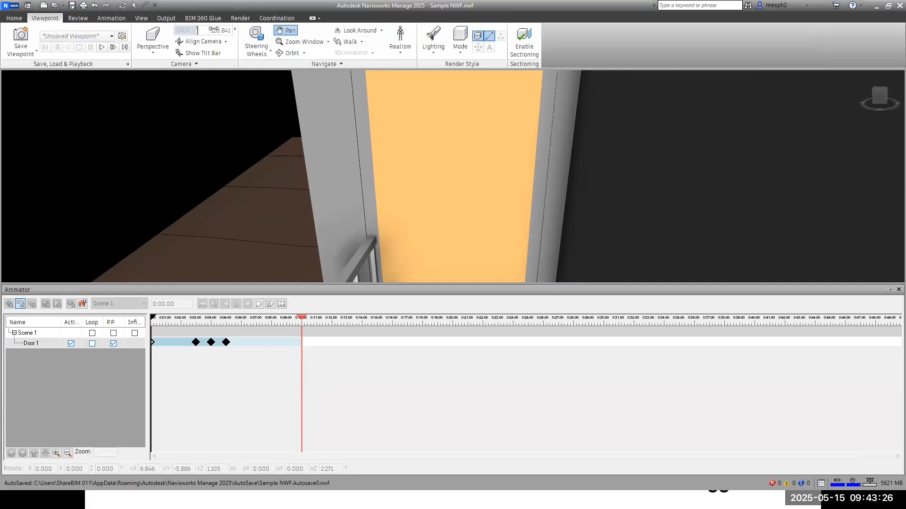
left_click(347, 44)
left_click_drag(462, 290, 465, 263)
left_click(898, 76)
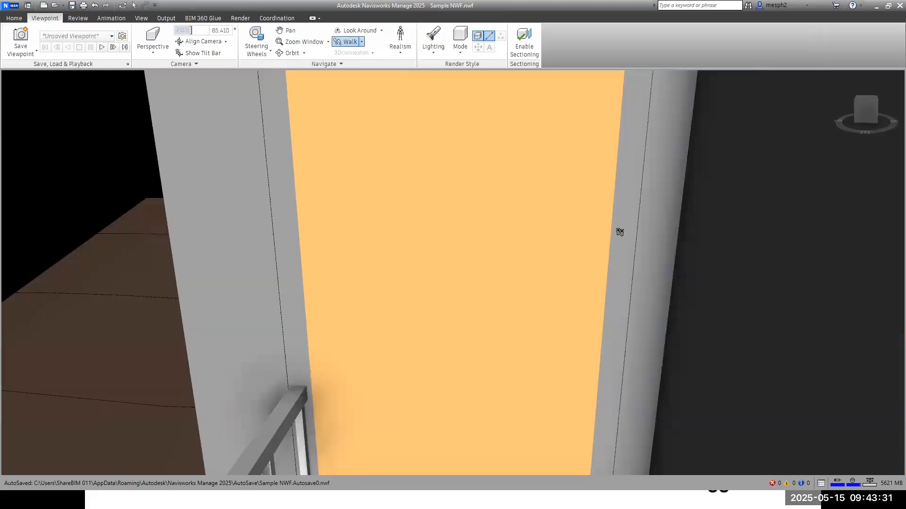
left_click_drag(468, 415, 319, 164)
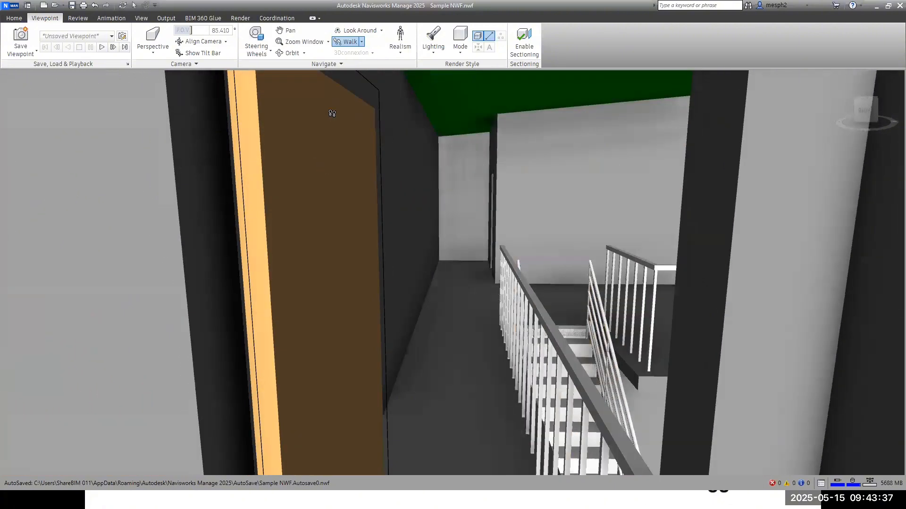
scroll(421, 164, "up", 2)
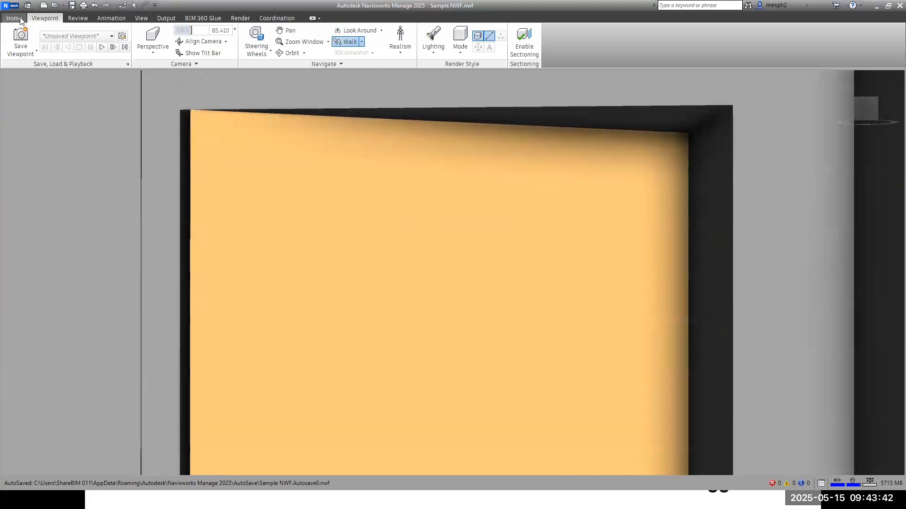
left_click(20, 18)
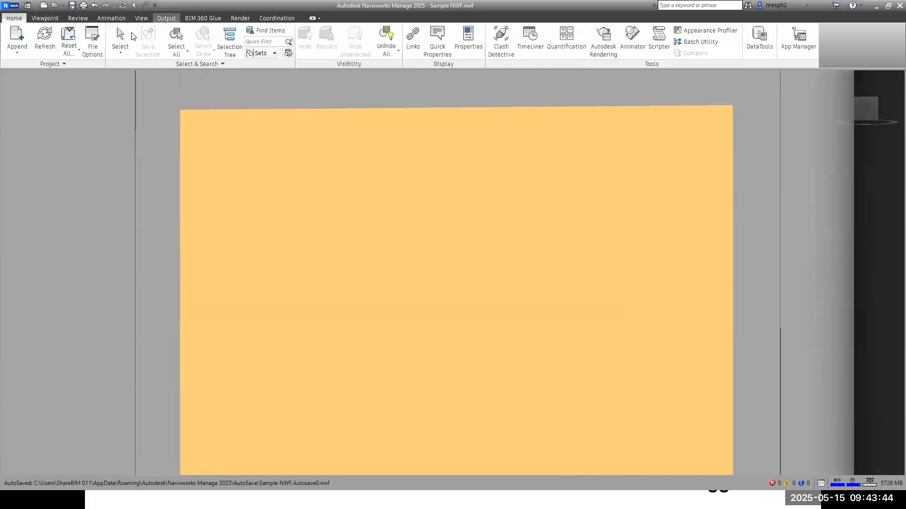
left_click(53, 20)
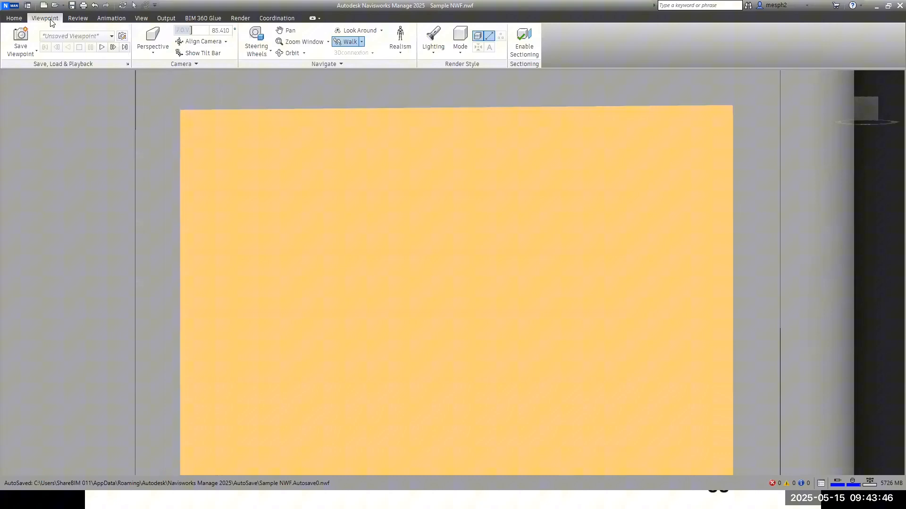
left_click(108, 23)
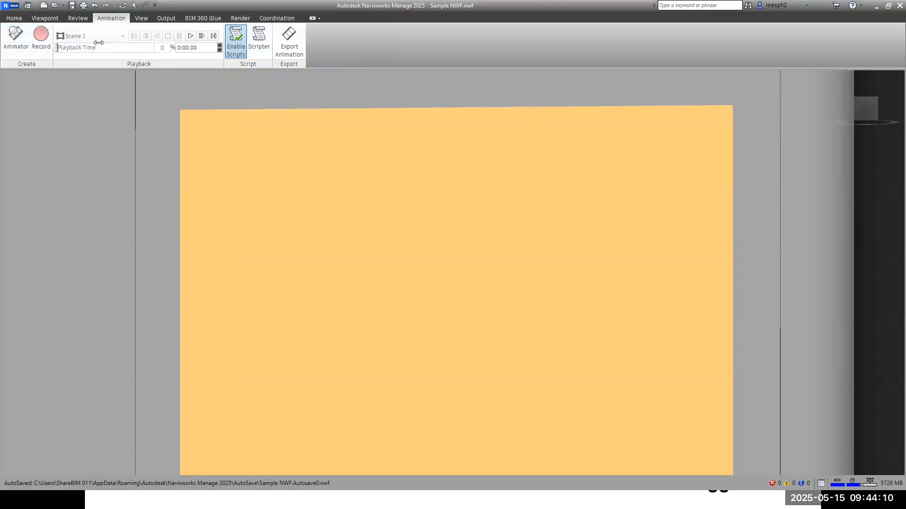
Back away from the balcony door until the full doorway and the railing beside it are in view
left_click(45, 18)
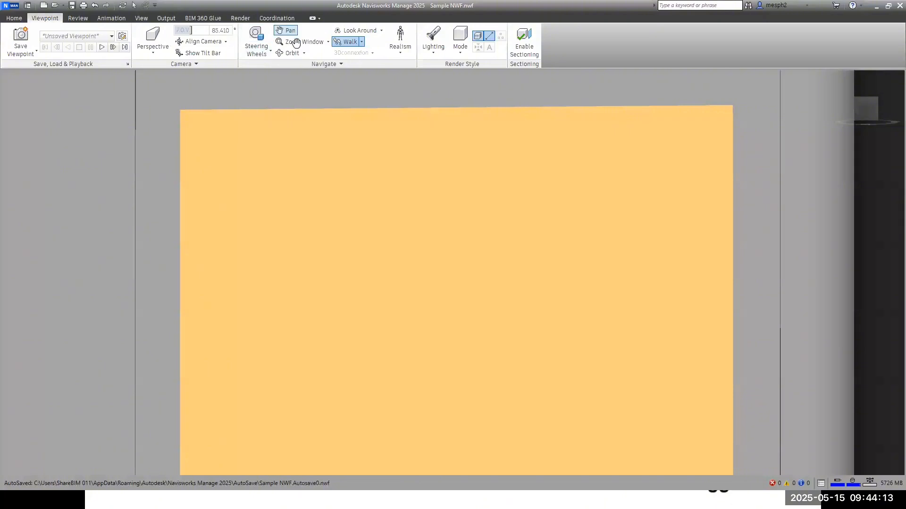
scroll(395, 144, "down", 3)
scroll(395, 144, "down", 5)
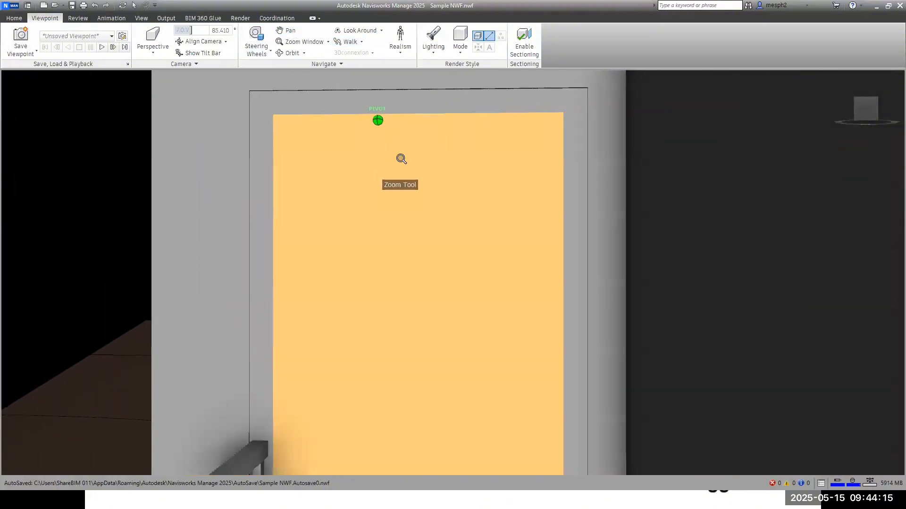
scroll(352, 196, "down", 1)
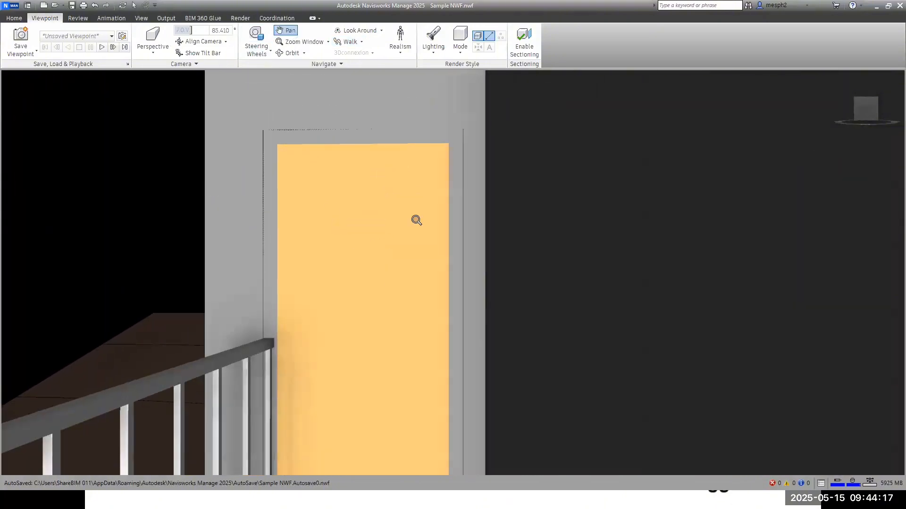
scroll(418, 220, "down", 2)
left_click_drag(368, 241, 249, 245)
scroll(249, 245, "up", 4)
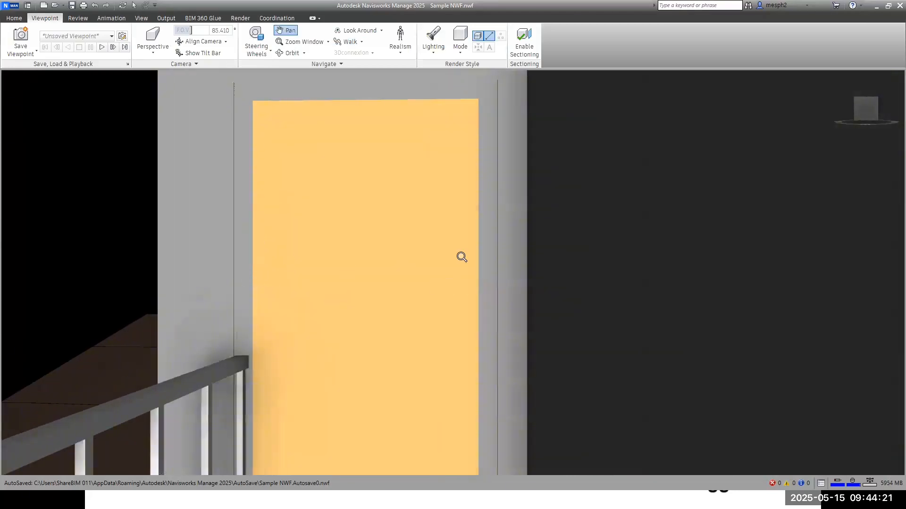
scroll(461, 257, "down", 1)
scroll(437, 232, "down", 1)
scroll(437, 232, "down", 3)
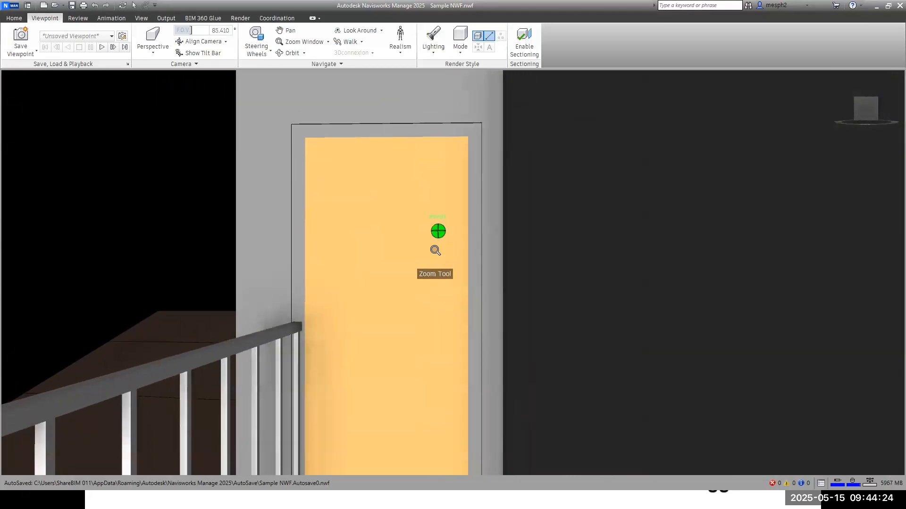
middle_click_drag(435, 251, 455, 198)
scroll(445, 186, "down", 1)
Check the Enable Scripts setting and walk towards the balcony door with the Walk tool to repeat the hotspot test
left_click(78, 19)
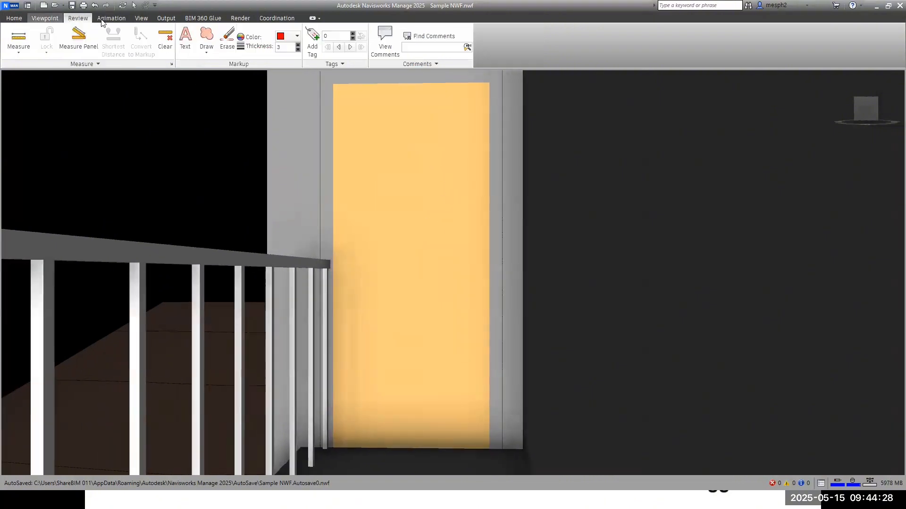
left_click(102, 19)
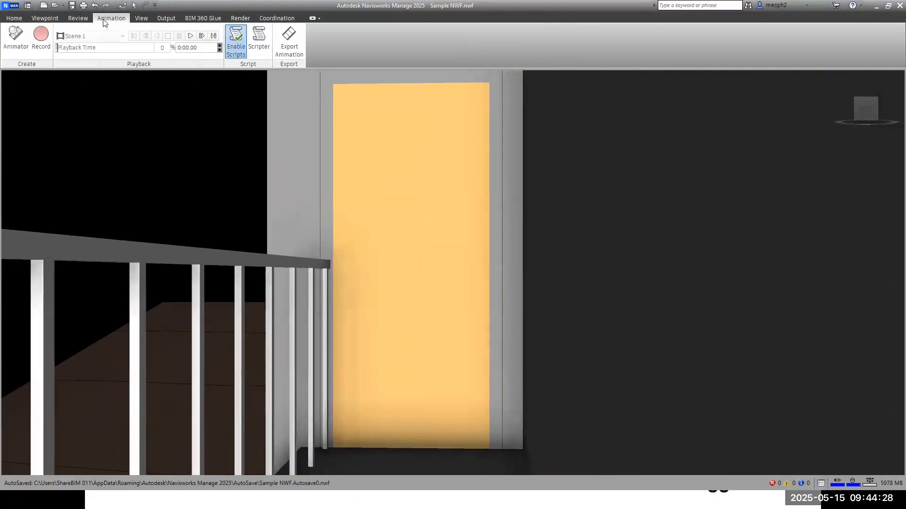
left_click(237, 49)
left_click(14, 33)
left_click(42, 19)
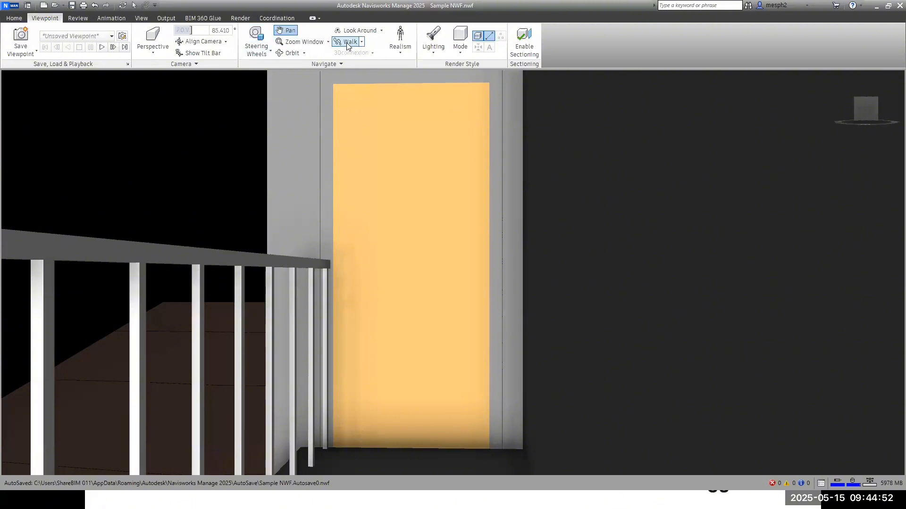
left_click_drag(423, 453, 216, 370)
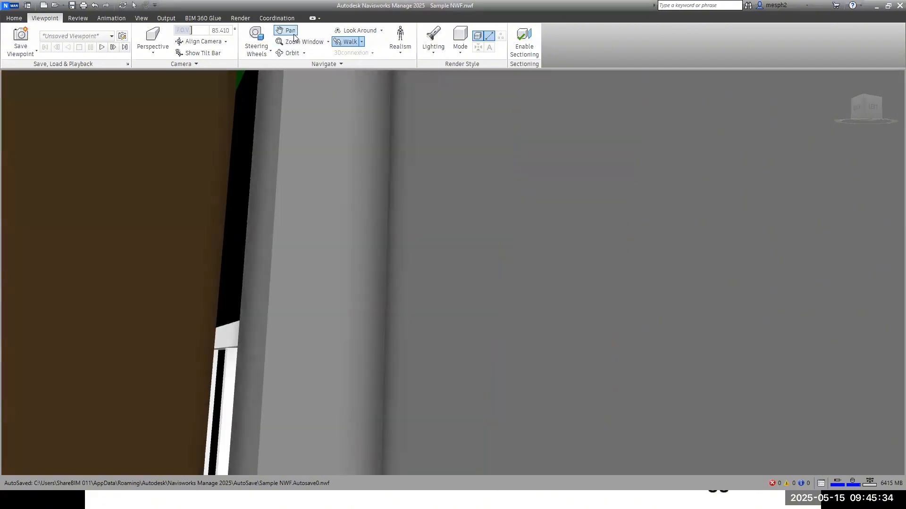
Step back from the door frame to view the balcony door from beside the railing
left_click(291, 32)
scroll(332, 202, "down", 5)
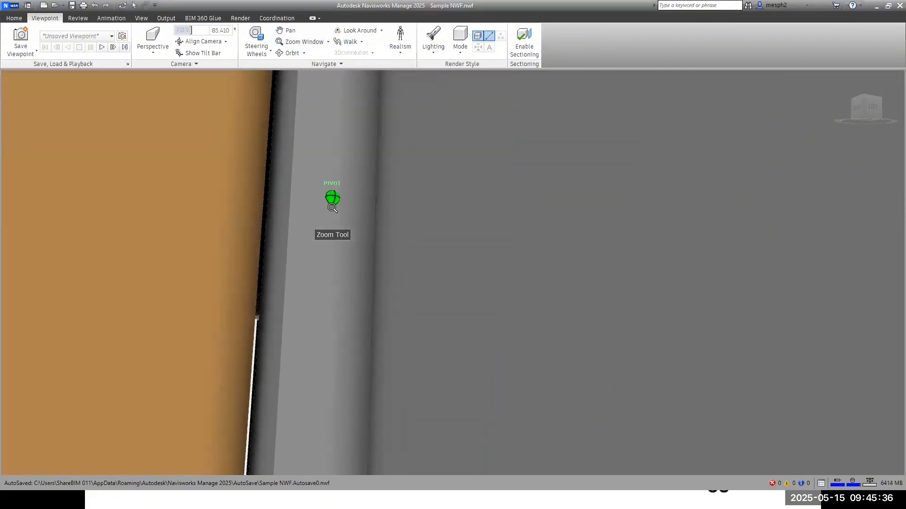
scroll(329, 213, "down", 4)
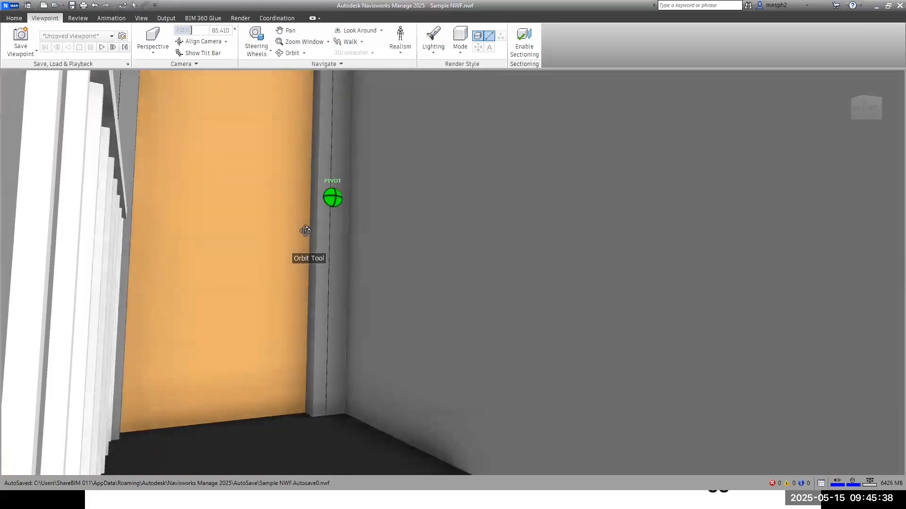
scroll(293, 250, "down", 3)
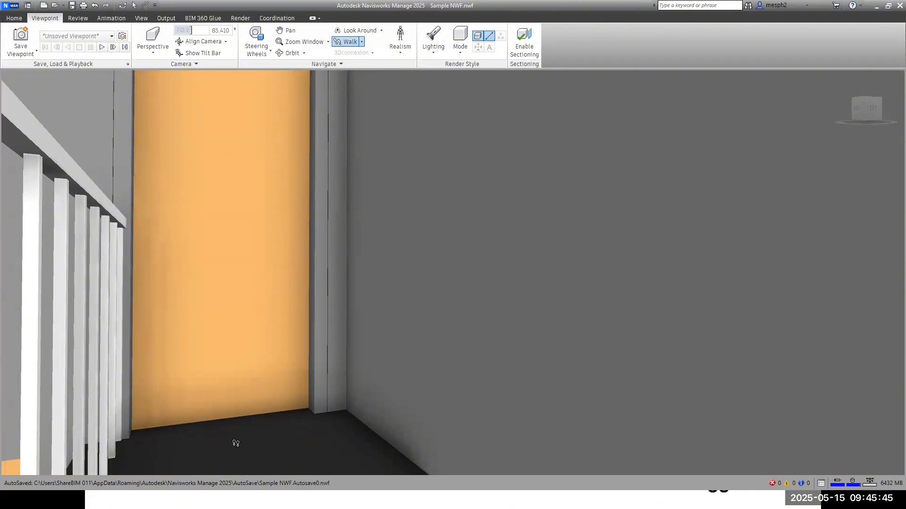
Walk up to the balcony door from beside the railing to test the hotspot, and back away to view the doorway
left_click_drag(226, 440, 109, 368)
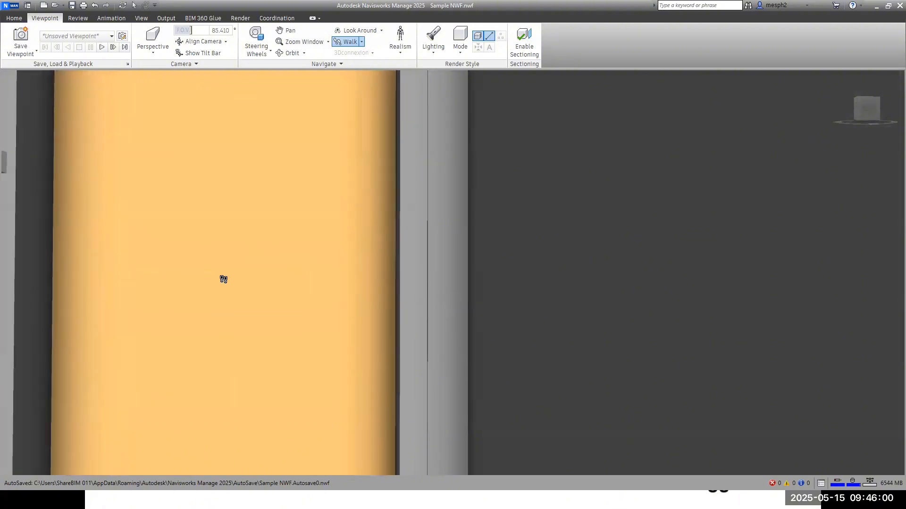
scroll(255, 285, "up", 1)
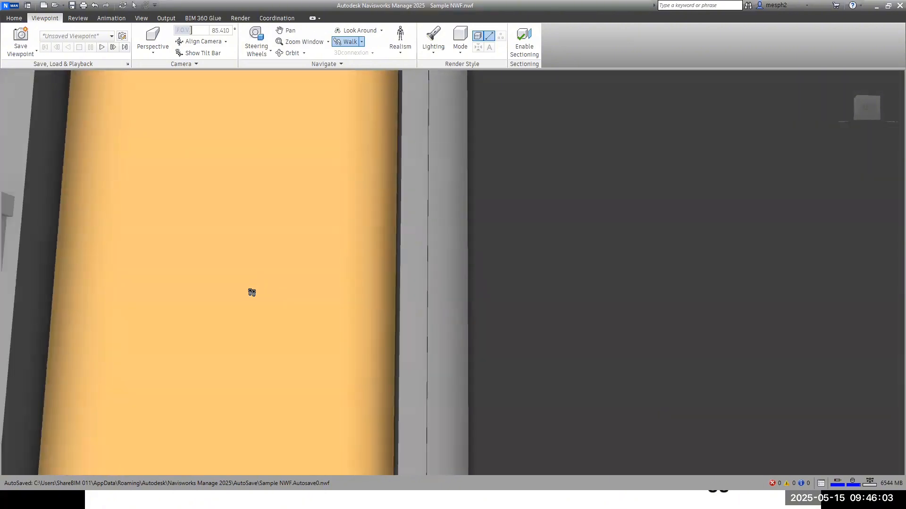
left_click_drag(252, 292, 247, 314)
left_click(291, 32)
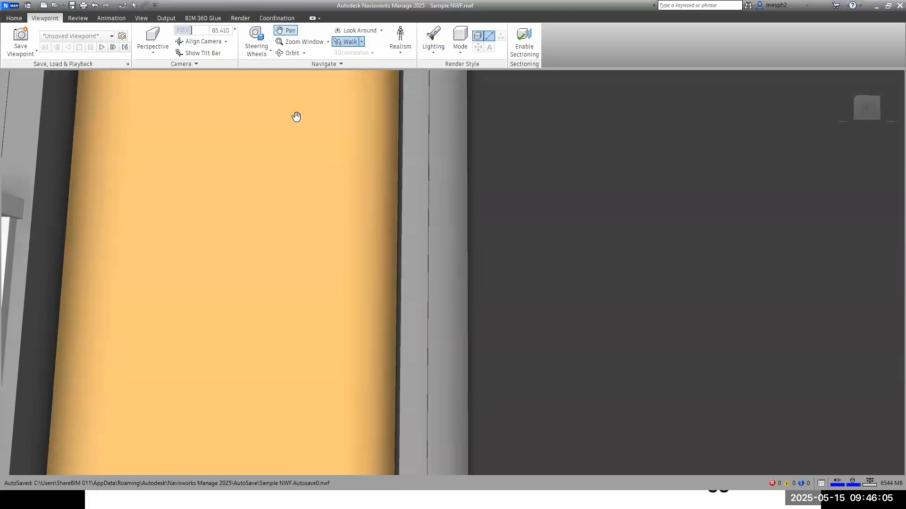
mouse_move(284, 209)
middle_mouse_down("shift")
mouse_move(262, 235)
mouse_move(283, 219)
middle_mouse_up("shift")
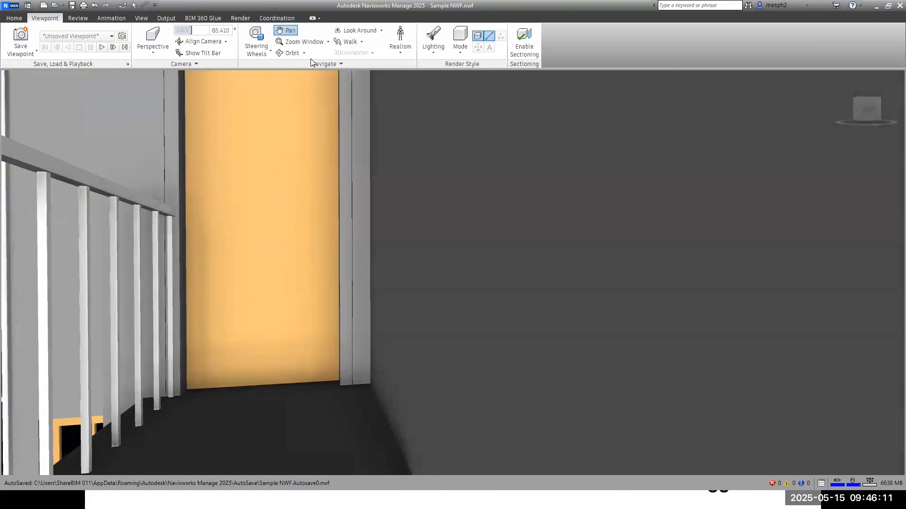
Walk through the balcony doorway with the Walk tool and turn to look along the balcony railings
left_click(342, 45)
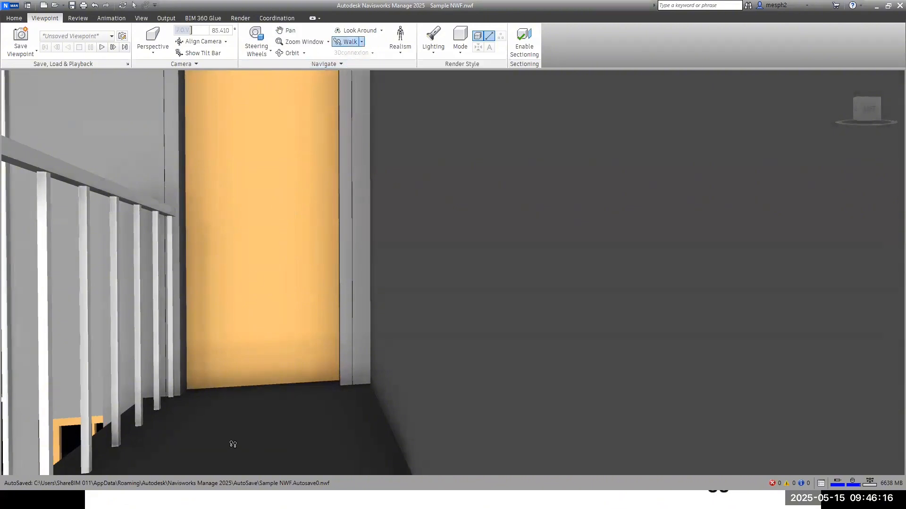
left_click_drag(231, 439, 111, 101)
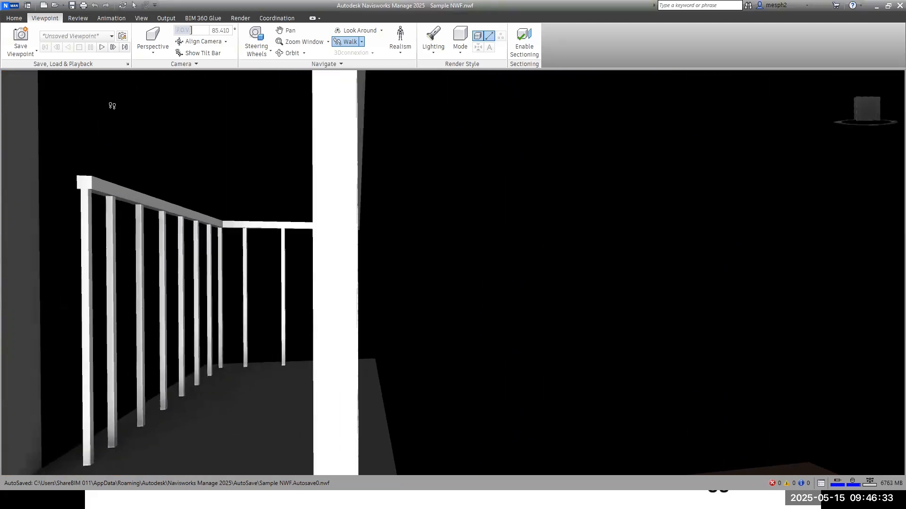
left_click_drag(206, 219, 354, 224)
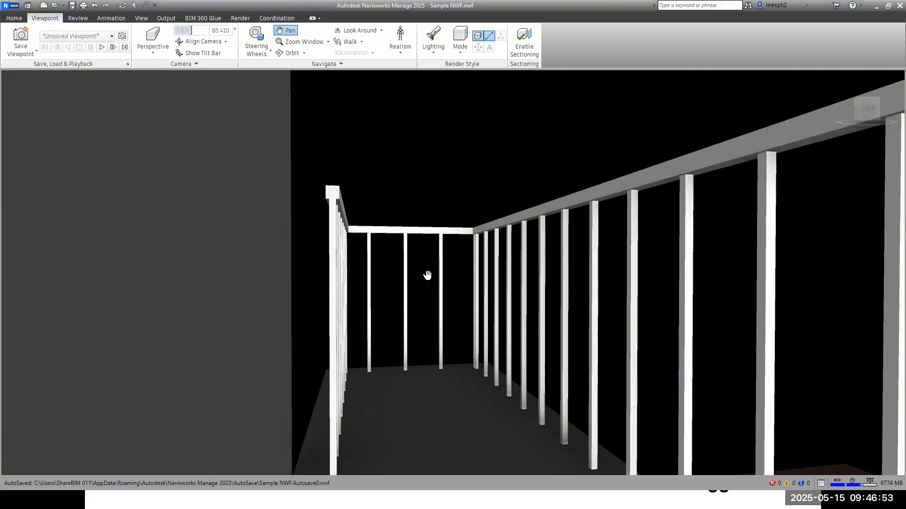
Leave the balcony and move back until the staircase, the gallery railing and the glazed wall are all in view
middle_click_drag(423, 277, 417, 276, "shift")
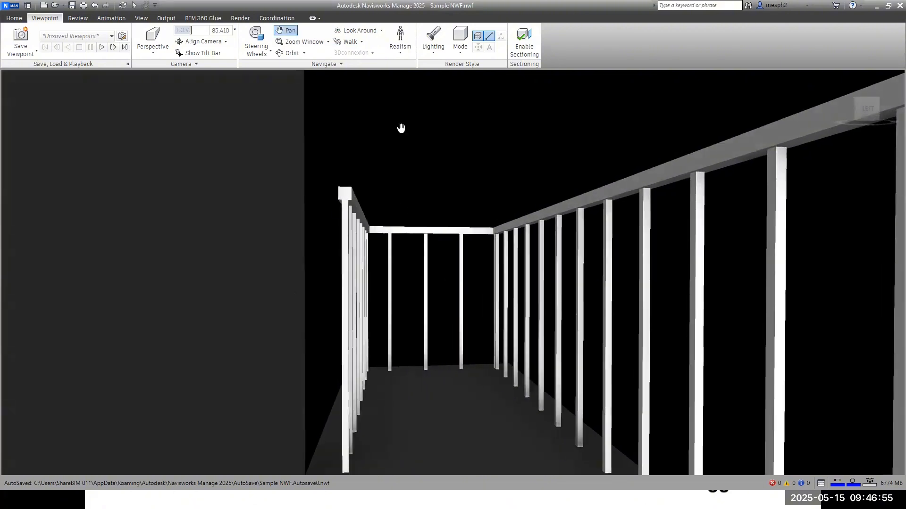
scroll(431, 264, "up", 10)
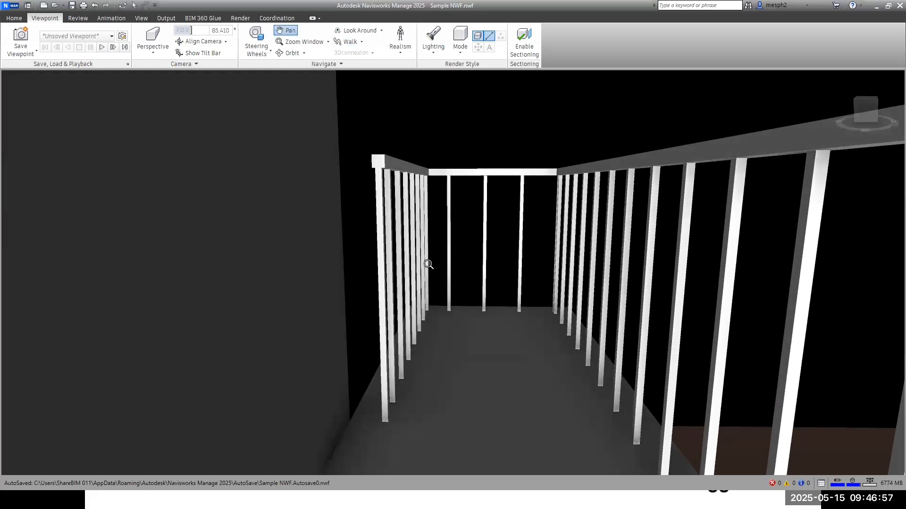
scroll(454, 272, "down", 3)
scroll(453, 271, "up", 4)
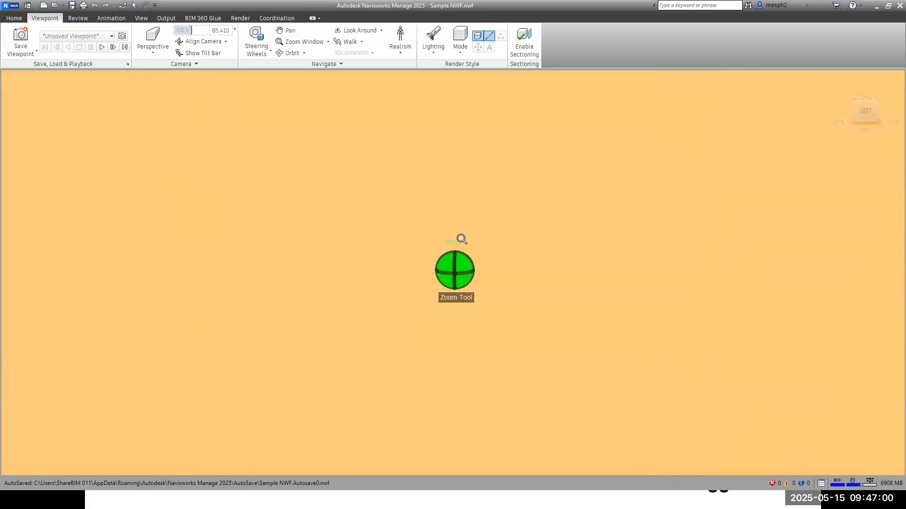
left_click(347, 41)
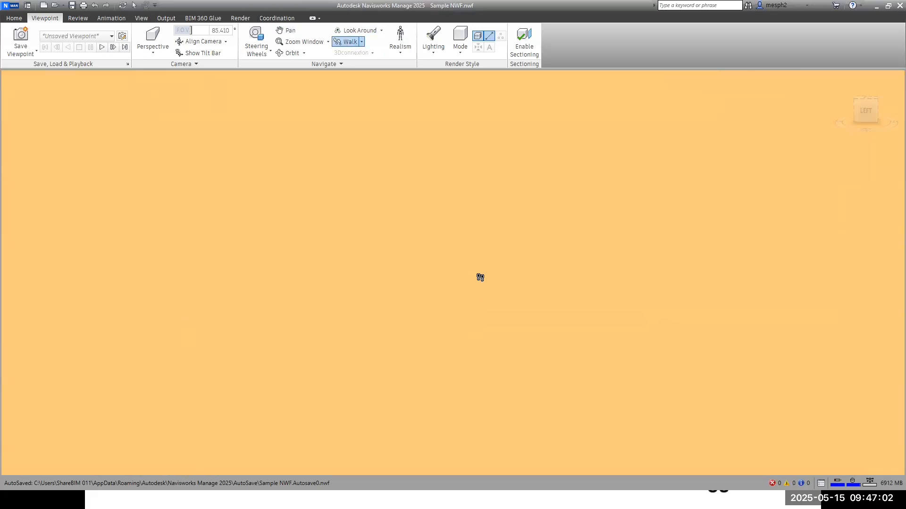
left_click_drag(480, 278, 544, 259)
middle_click_drag(544, 259, 551, 281)
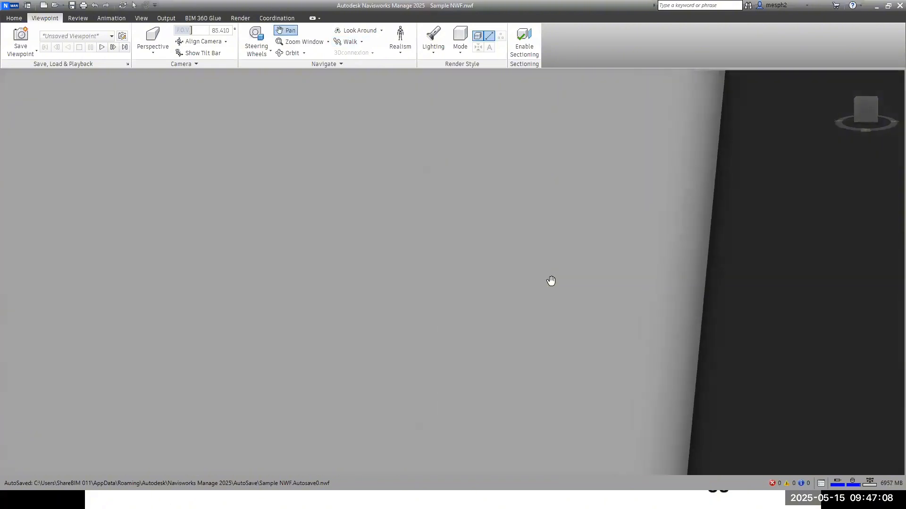
left_click_drag(551, 281, 697, 284)
scroll(623, 273, "down", 1)
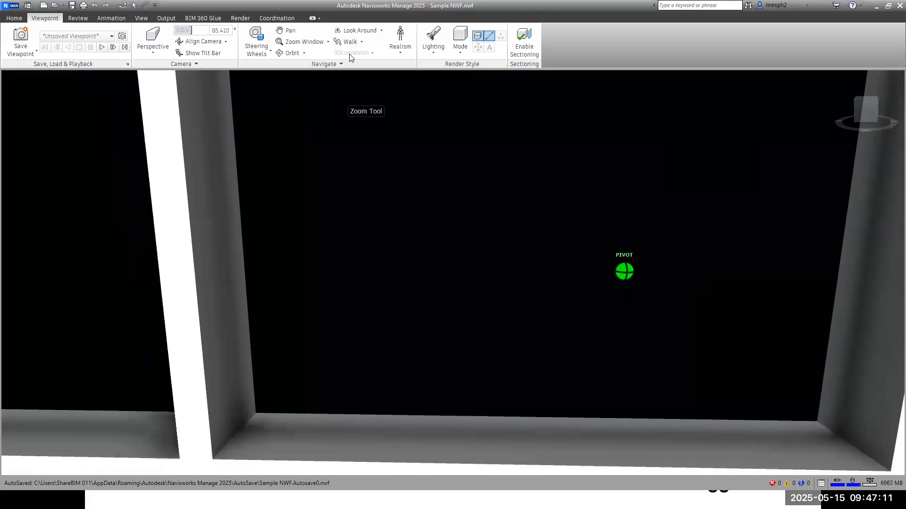
left_click(349, 43)
left_click_drag(175, 135, 338, 190)
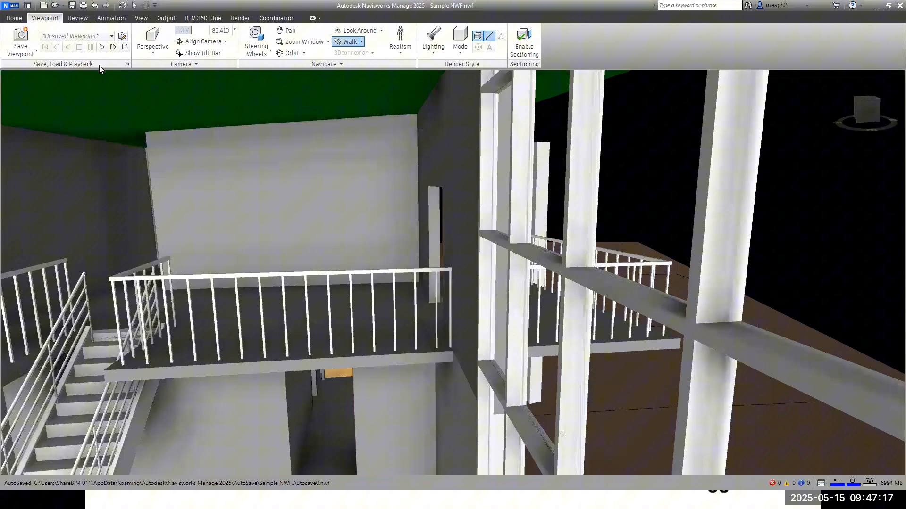
Open the saved viewpoints, restore the {3D} view and bring the balcony door into close view from outside
left_click(128, 64)
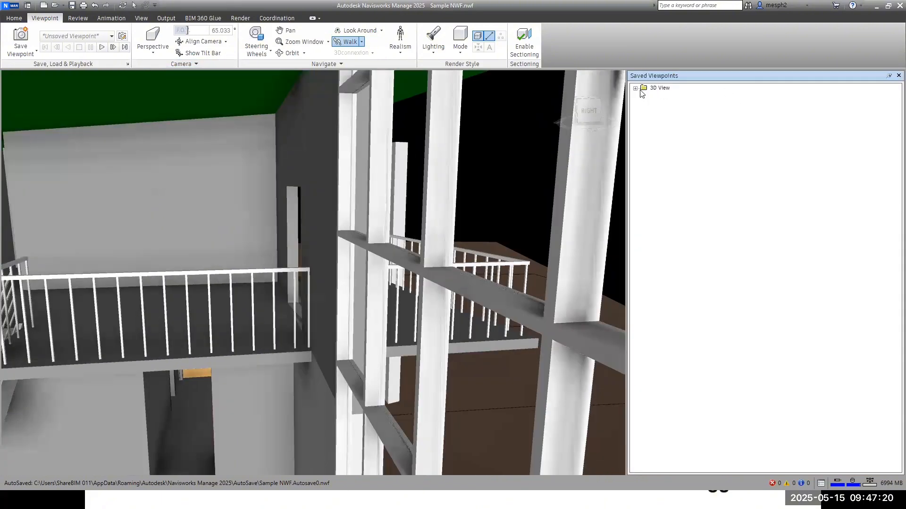
left_click(662, 96)
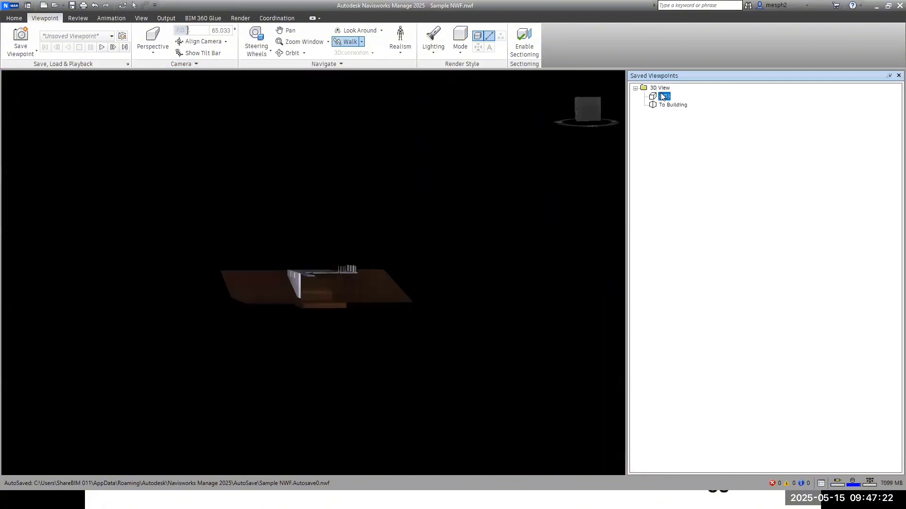
scroll(304, 269, "up", 3)
scroll(304, 268, "up", 5)
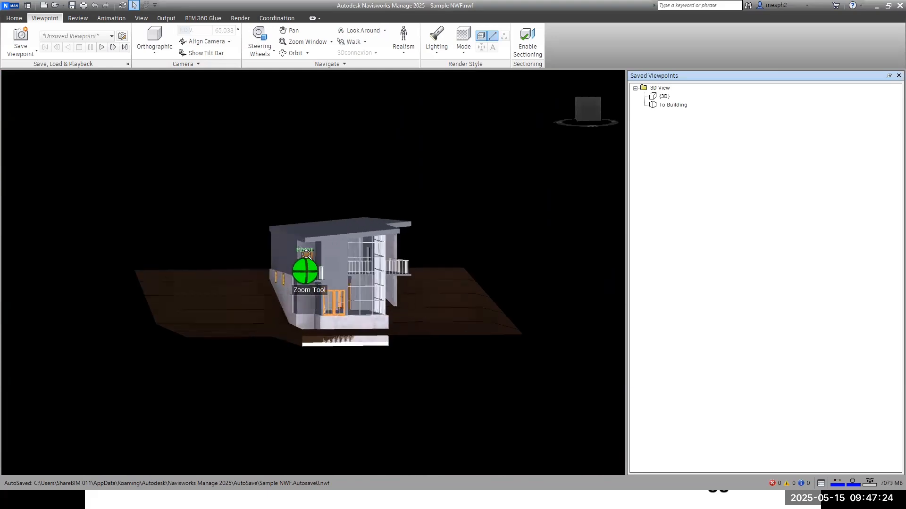
scroll(337, 274, "up", 6)
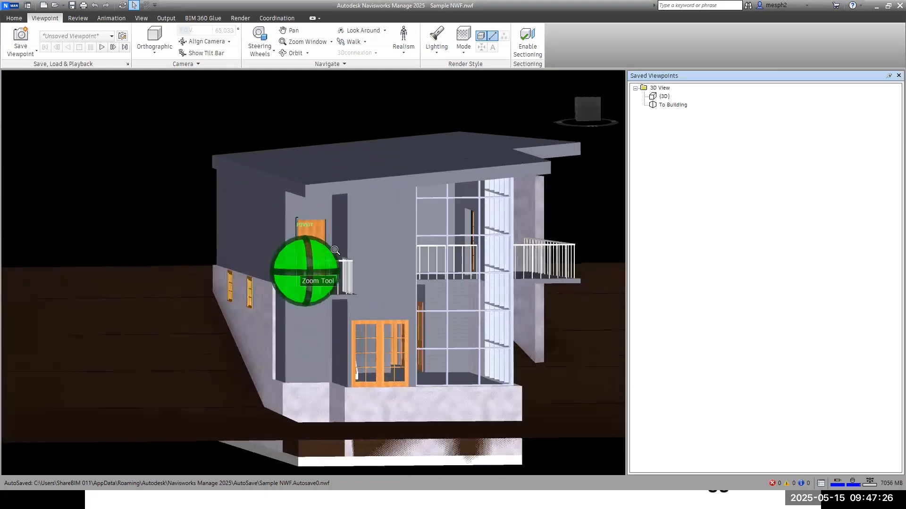
scroll(381, 300, "up", 6)
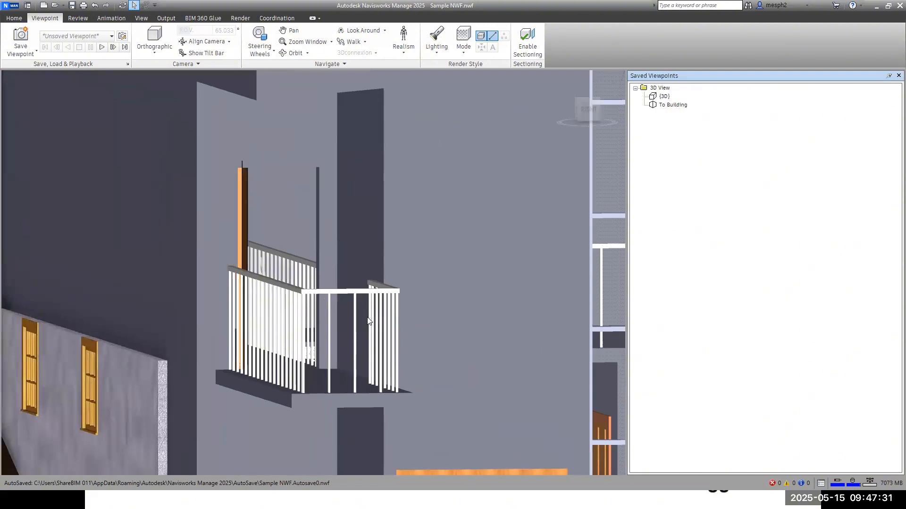
scroll(399, 358, "up", 1)
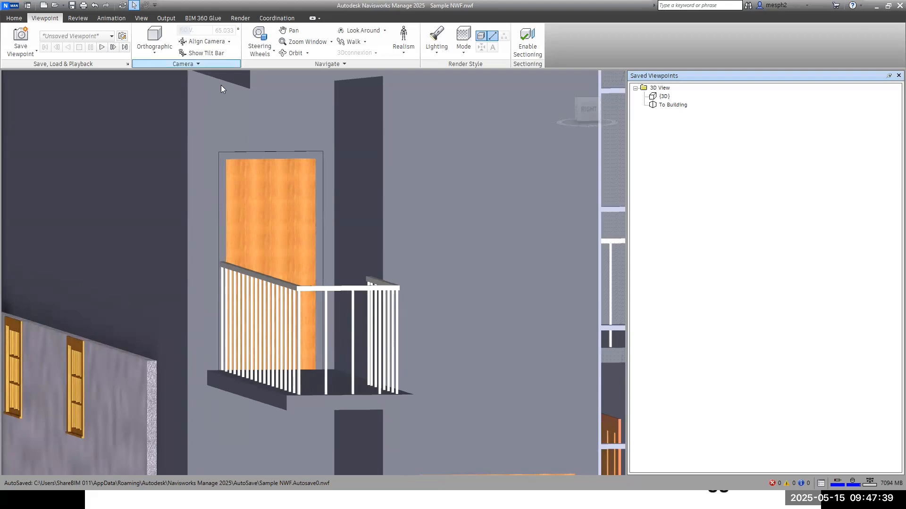
Open the Animator as a floating window clear of the balcony door and close the saved viewpoints list
left_click(14, 19)
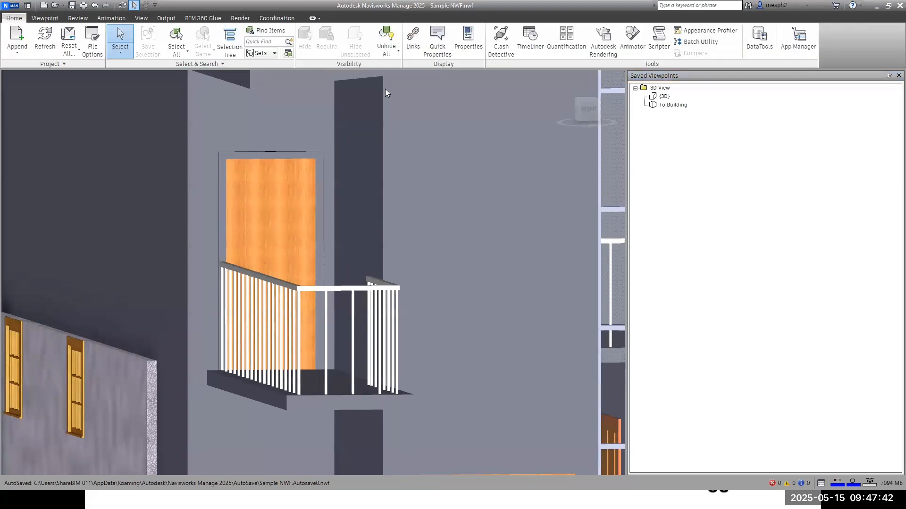
left_click(632, 47)
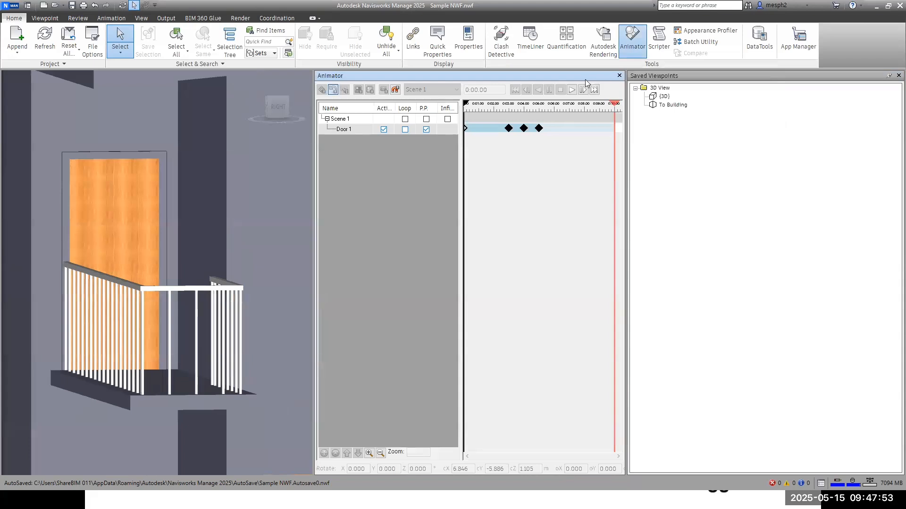
left_click_drag(586, 72, 581, 103)
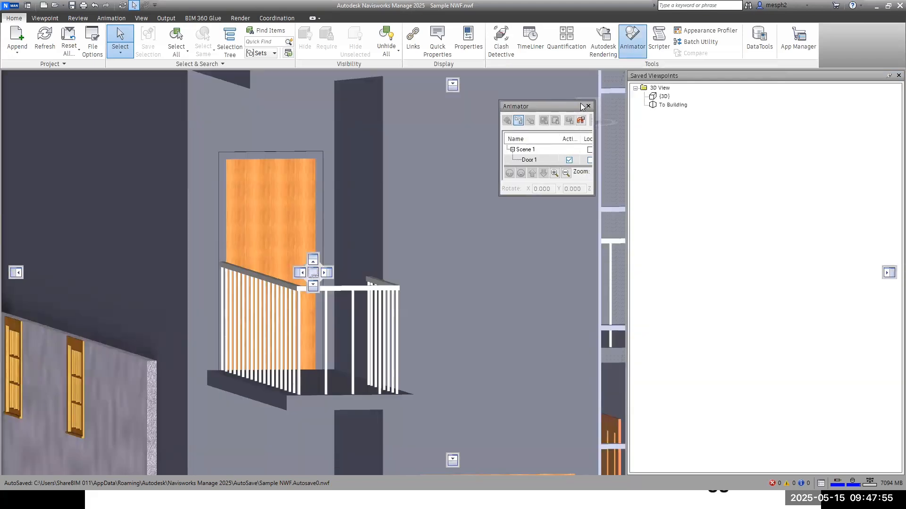
left_click_drag(318, 249, 224, 354)
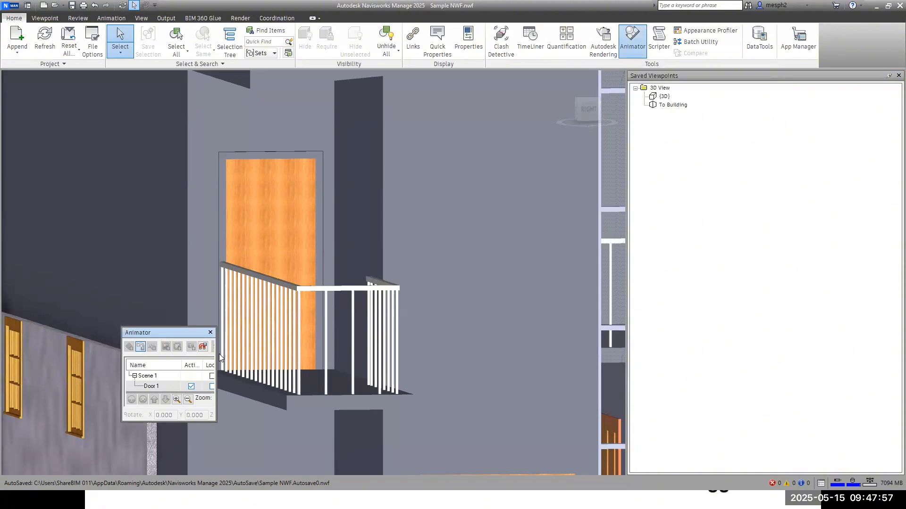
left_click(898, 75)
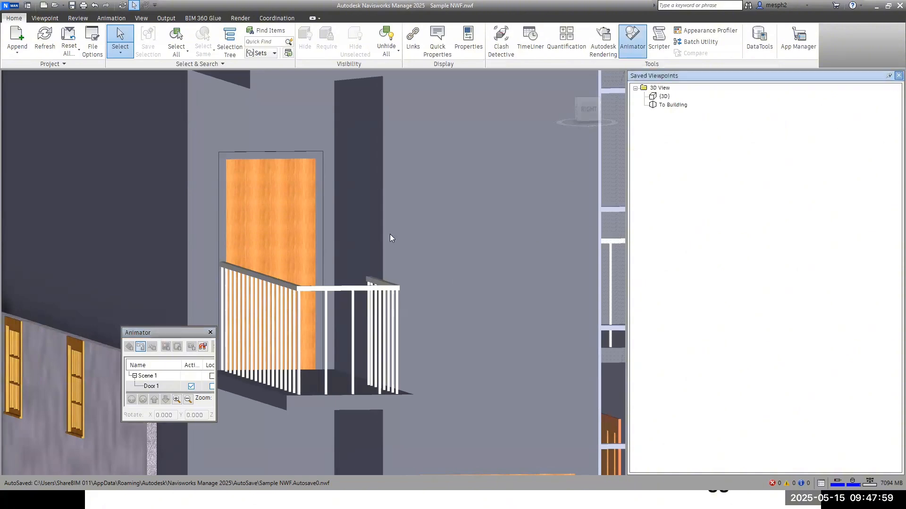
Enlarge the Animator window and place it below the balcony door so its full timeline is readable
left_click_drag(216, 370, 660, 369)
left_click_drag(441, 332, 324, 351)
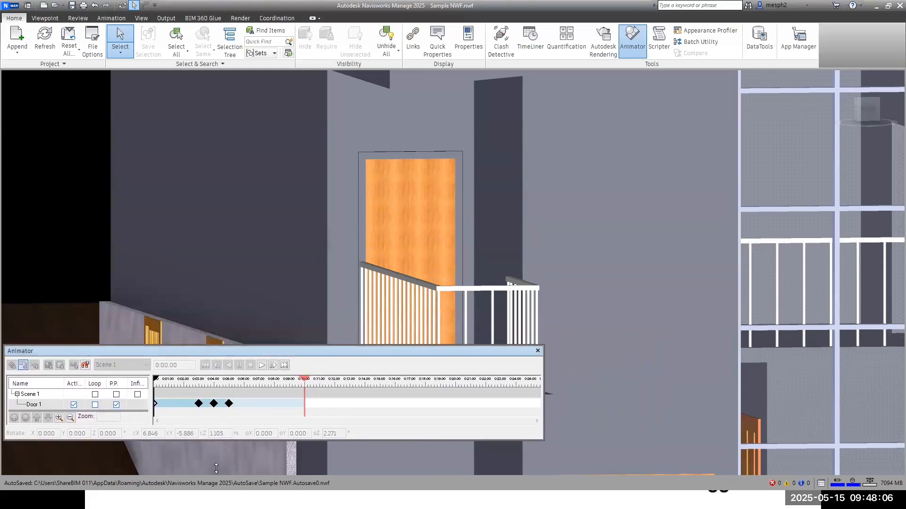
left_click_drag(232, 441, 252, 476)
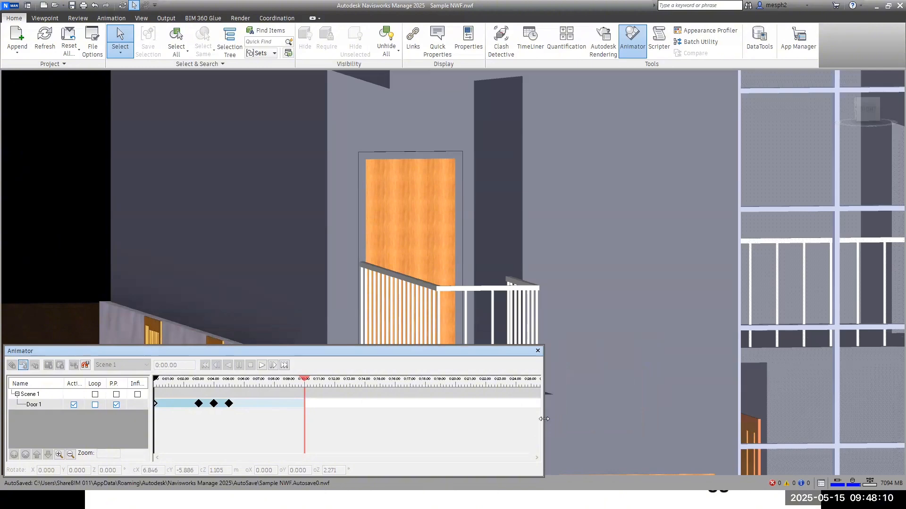
left_click_drag(544, 419, 852, 458)
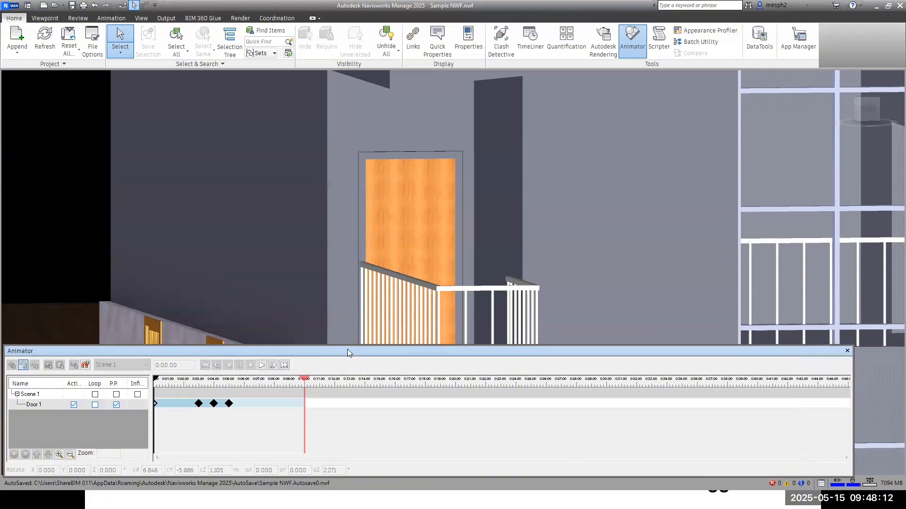
left_click_drag(347, 349, 349, 350)
Examine the building front from the balcony door down to the ground-floor door behind the glazed stair wall
scroll(411, 232, "down", 1)
scroll(411, 231, "down", 3)
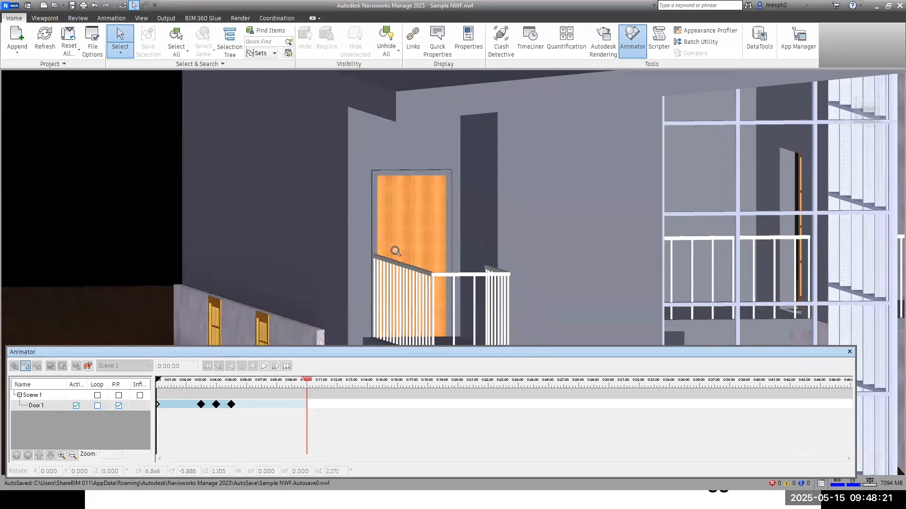
scroll(380, 245, "down", 2)
scroll(373, 244, "down", 1)
middle_click_drag(421, 251, 382, 248)
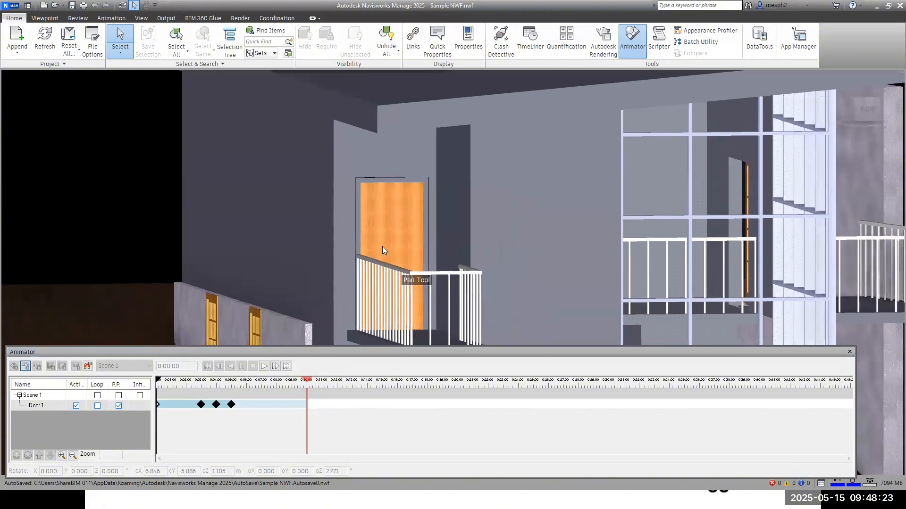
middle_click_drag(458, 255, 416, 257)
scroll(339, 218, "down", 1)
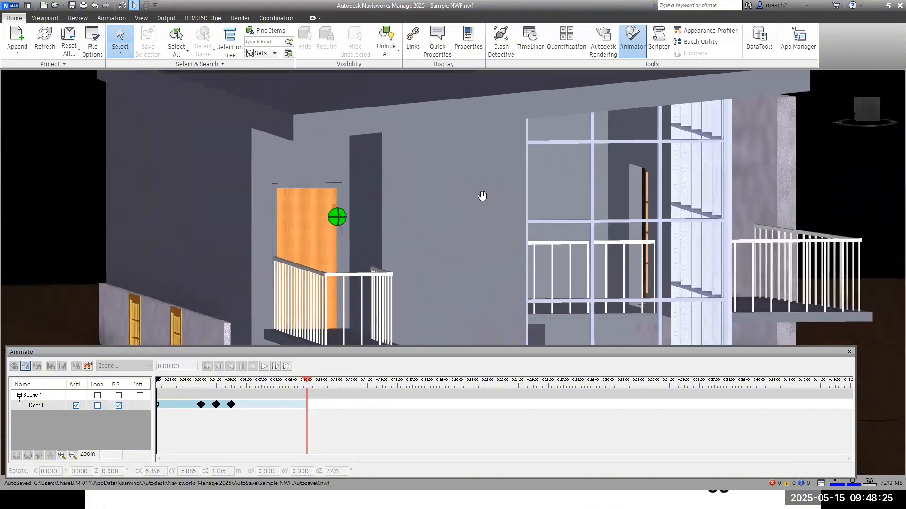
middle_click_drag(481, 196, 431, 165)
middle_click_drag(438, 306, 373, 230)
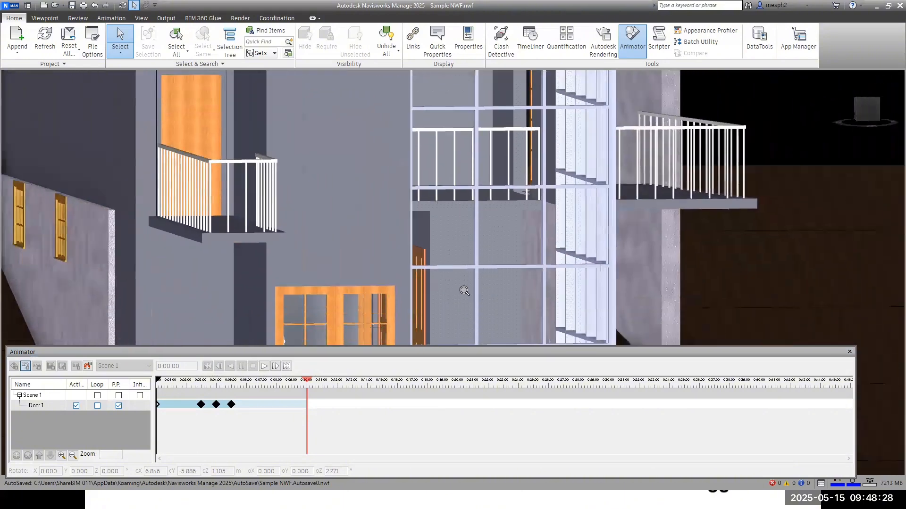
scroll(463, 291, "up", 3)
scroll(441, 259, "up", 1)
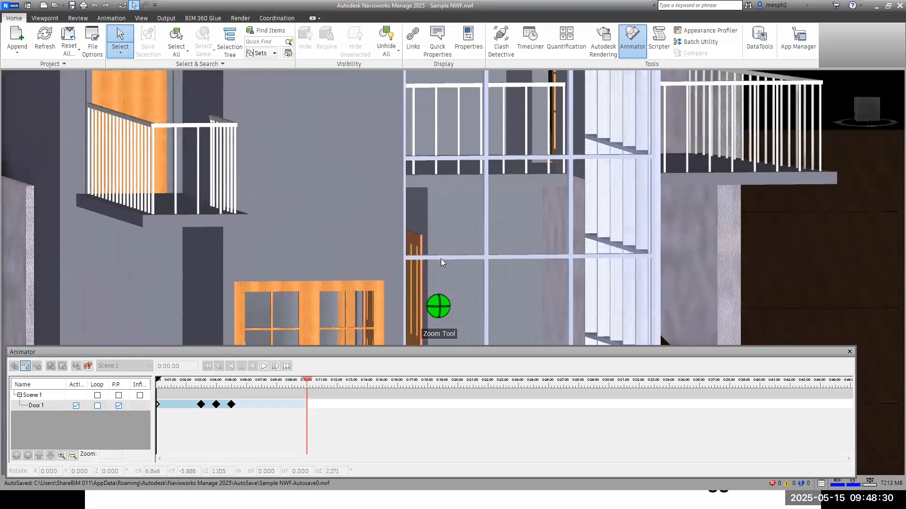
scroll(441, 258, "up", 2)
scroll(436, 259, "down", 1)
middle_click_drag(436, 259, 431, 264, "shift")
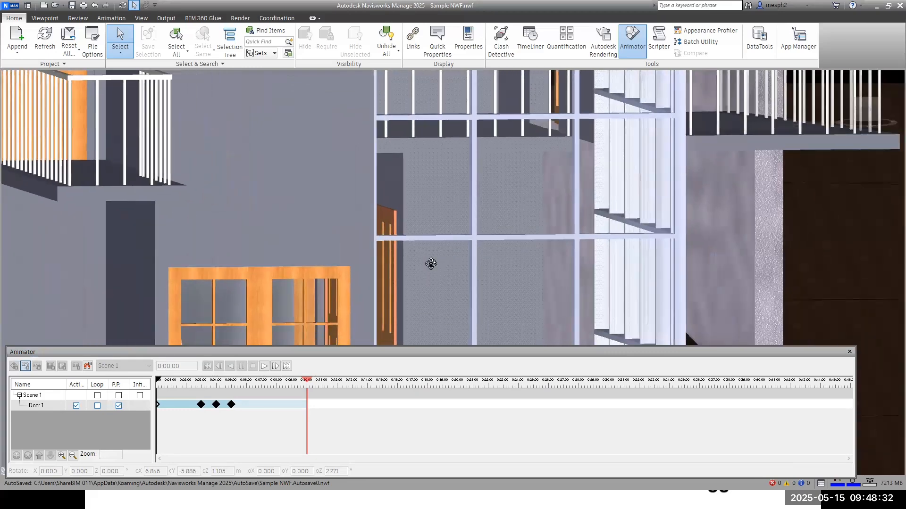
middle_click_drag(382, 278, 410, 234)
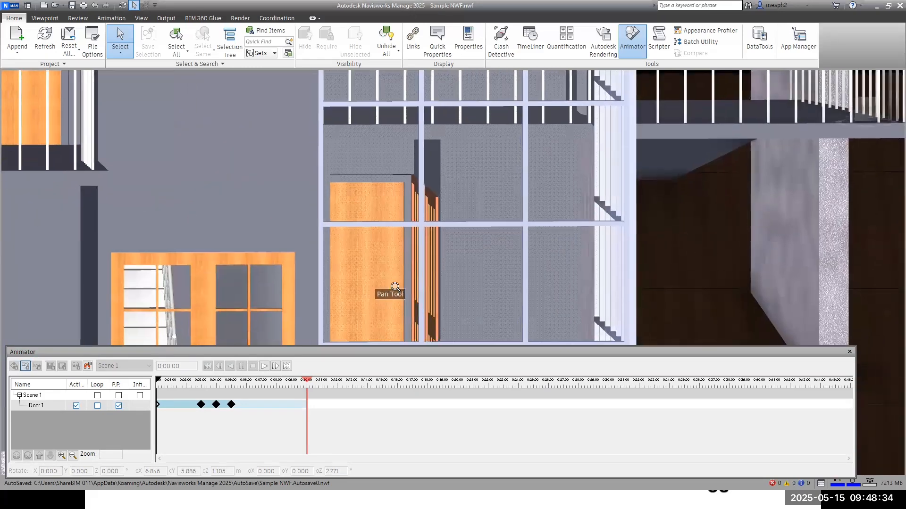
Examine the wooden door behind the glazed stair wall up close and from a wider angle on the building front
middle_click_drag(396, 287, 406, 258)
scroll(396, 286, "up", 2)
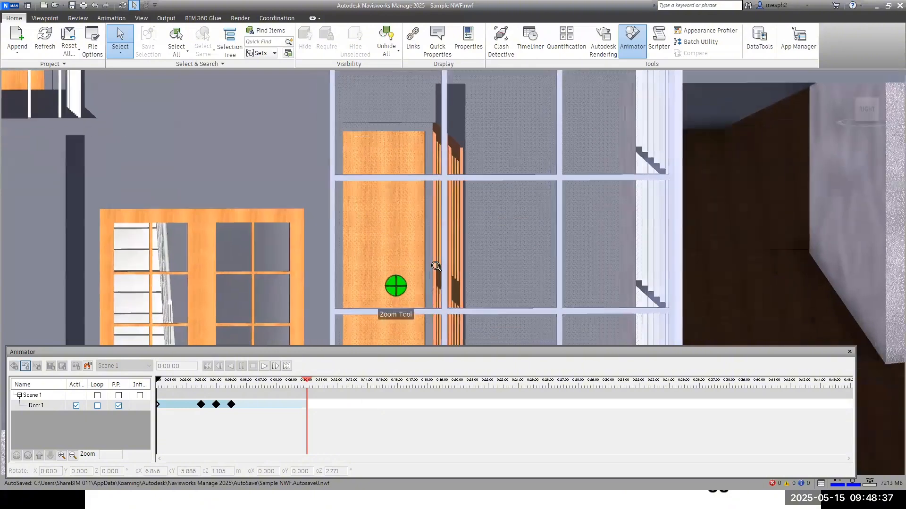
scroll(437, 267, "up", 5)
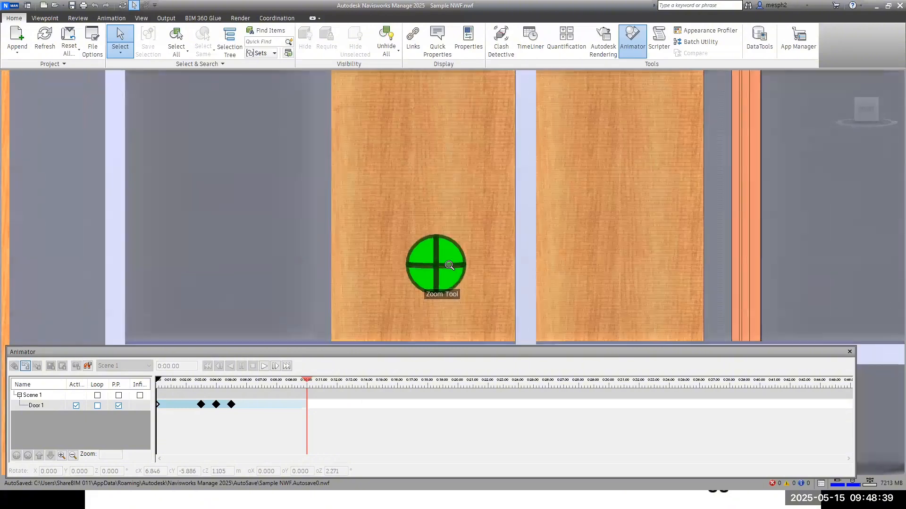
scroll(448, 265, "down", 5)
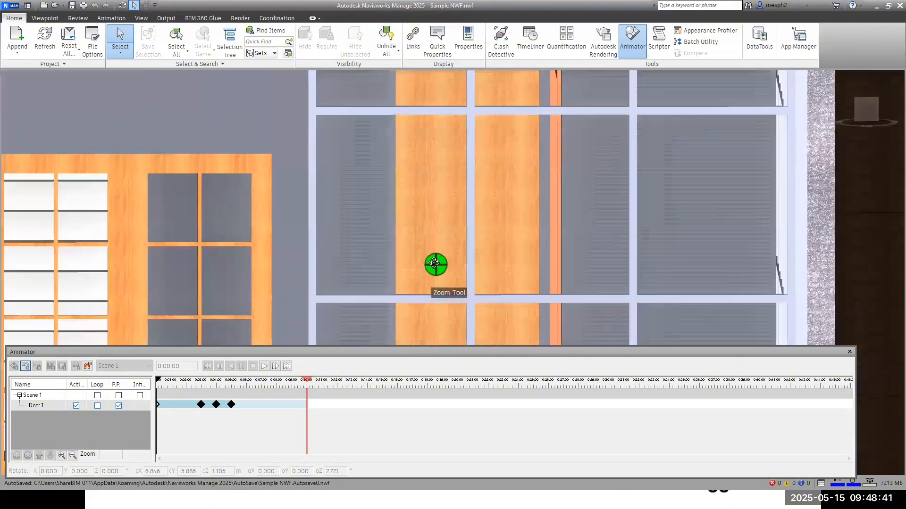
scroll(434, 263, "down", 5)
middle_click_drag(431, 263, 415, 263, "shift")
middle_click_drag(291, 282, 341, 288, "shift")
scroll(377, 290, "up", 5)
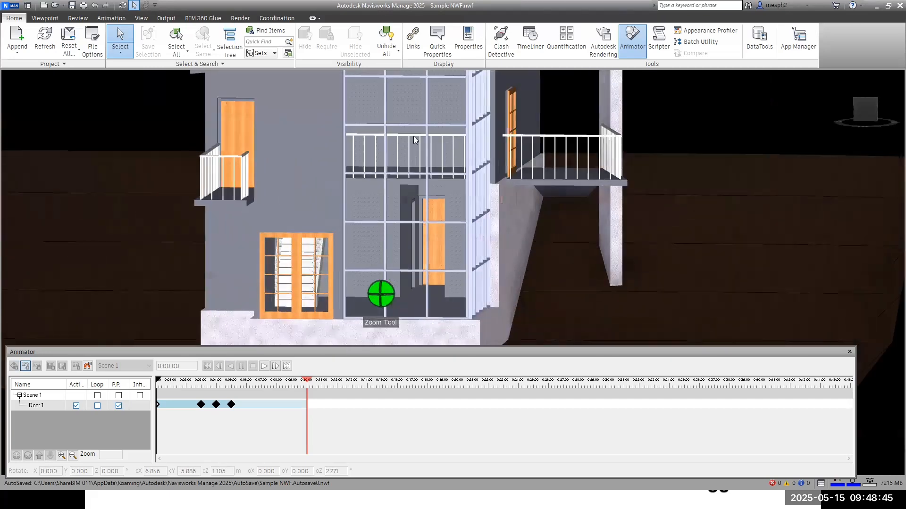
scroll(382, 242, "up", 5)
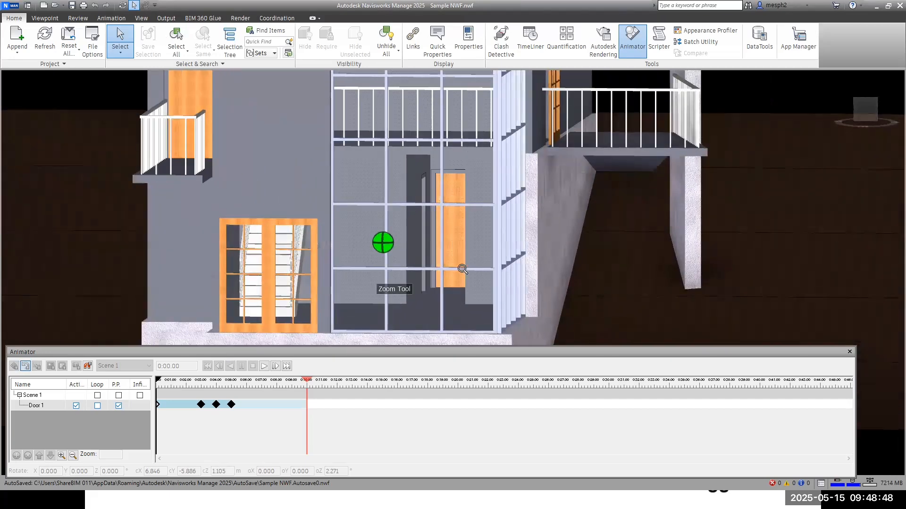
scroll(463, 259, "up", 5)
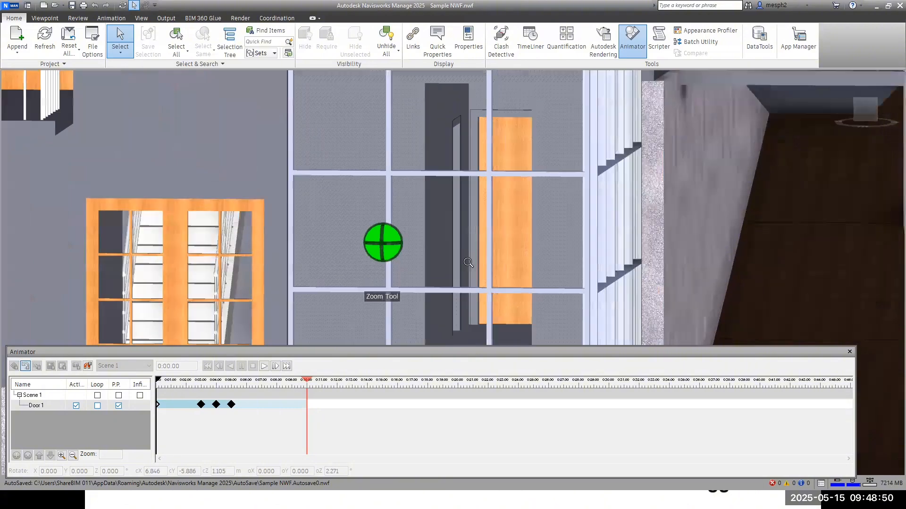
scroll(468, 262, "up", 5)
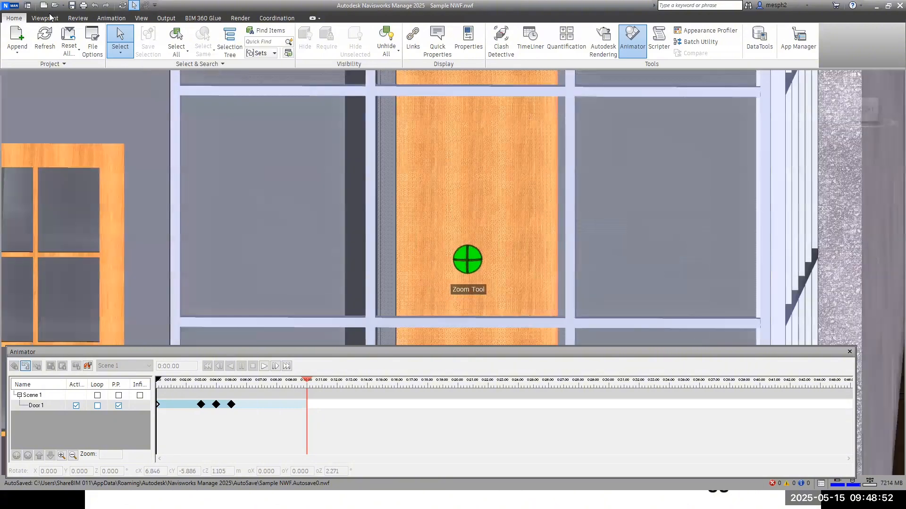
Walk through the glazed wall into the stair hall and approach the wooden door at the end of the corridor
left_click(45, 18)
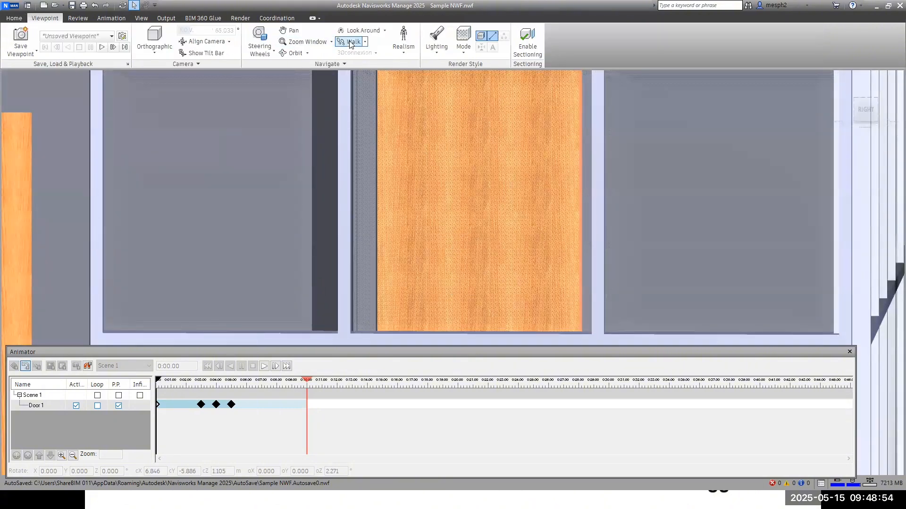
left_click(350, 42)
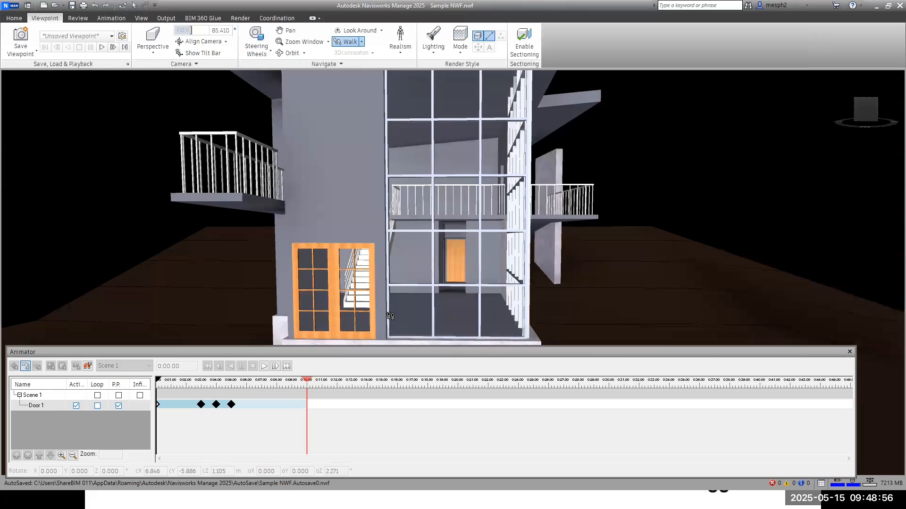
mouse_move(436, 312)
left_mouse_down()
mouse_move(441, 231)
mouse_move(443, 280)
mouse_move(447, 238)
mouse_move(452, 266)
mouse_move(441, 316)
left_mouse_up()
scroll(442, 316, "down", 1)
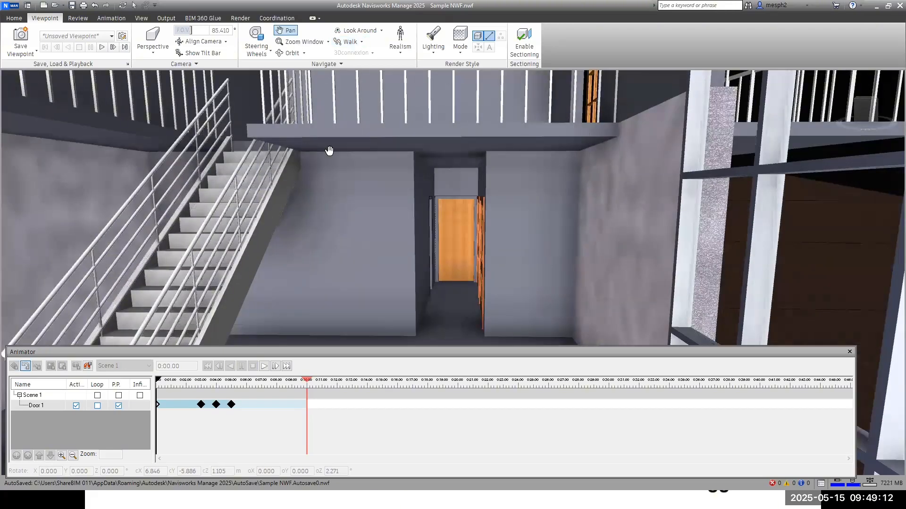
scroll(431, 279, "up", 5)
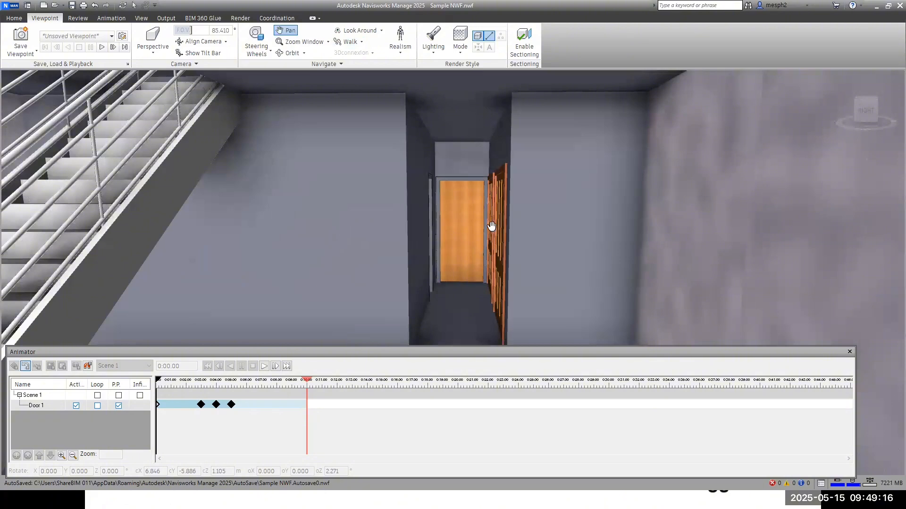
left_click_drag(488, 226, 486, 226)
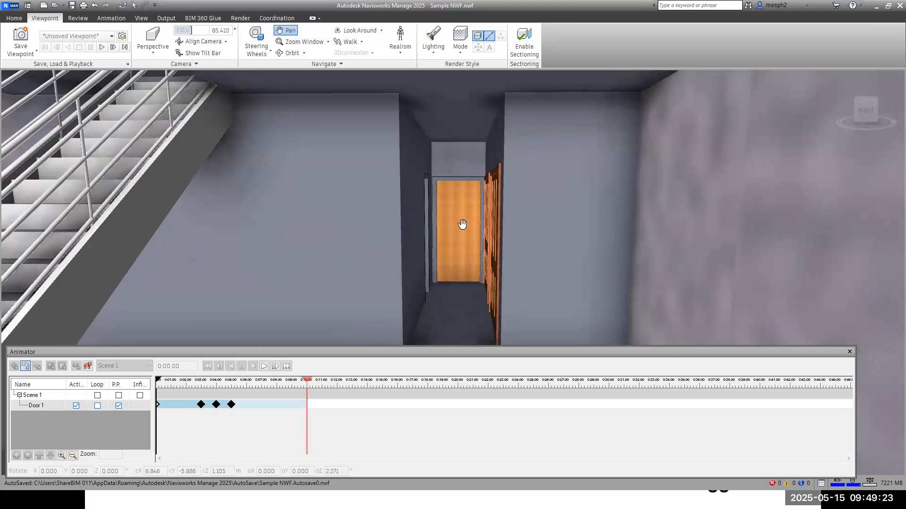
scroll(465, 224, "up", 2)
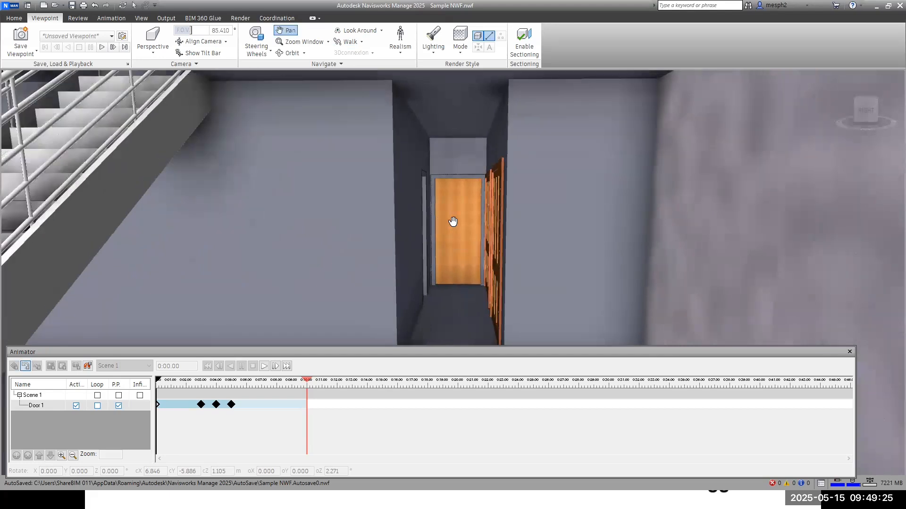
Select the wooden door at the end of the corridor and bring it into close view
left_click(14, 18)
left_click(117, 28)
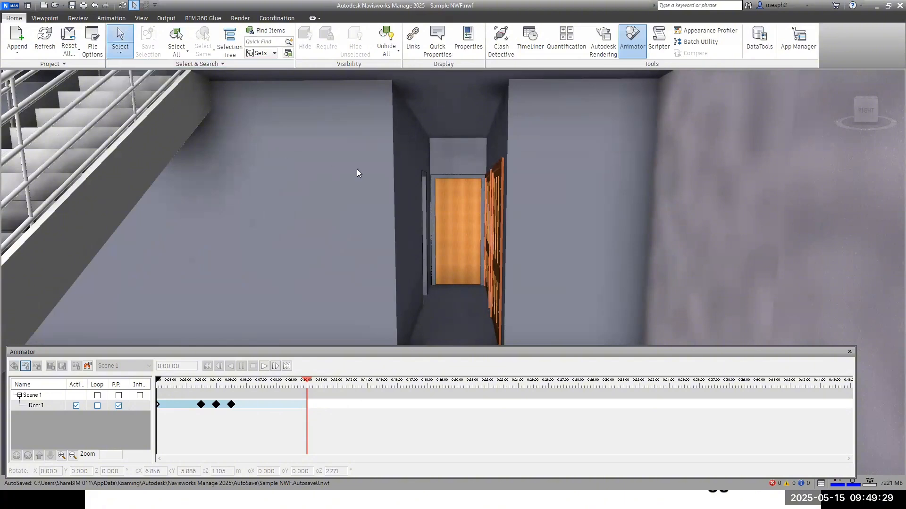
left_click(462, 224)
scroll(464, 237, "up", 2)
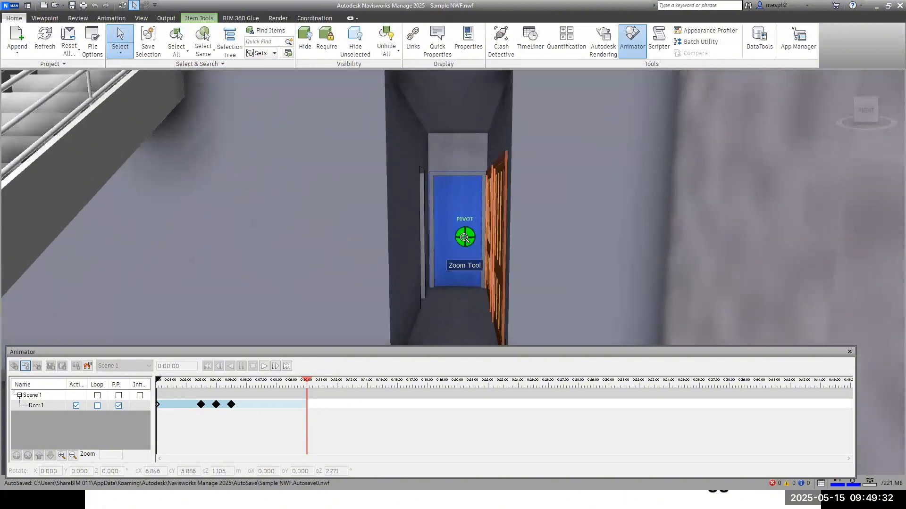
scroll(464, 238, "up", 1)
scroll(459, 255, "up", 2)
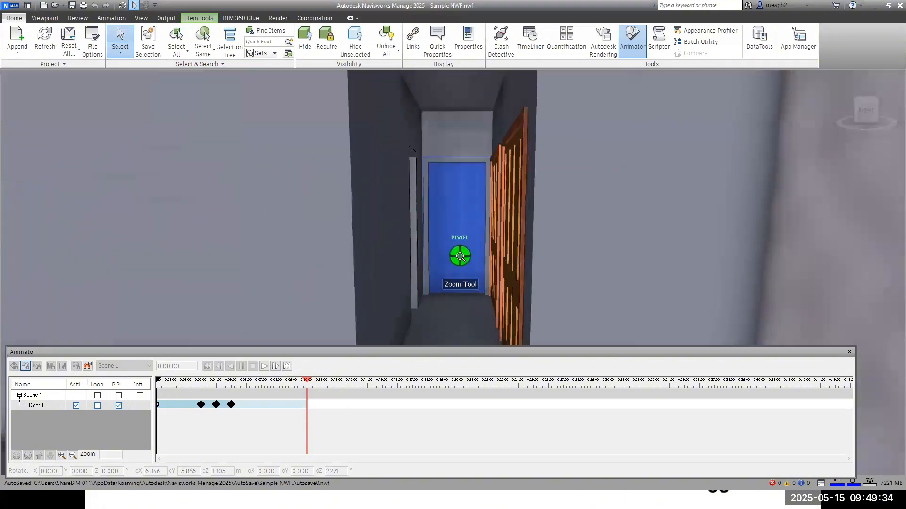
scroll(459, 255, "up", 1)
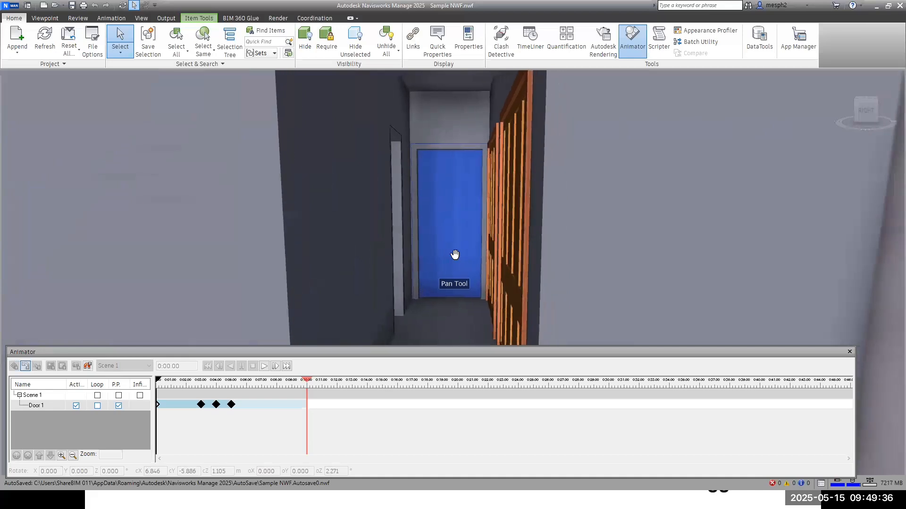
scroll(457, 254, "up", 1)
left_click_drag(458, 255, 462, 258)
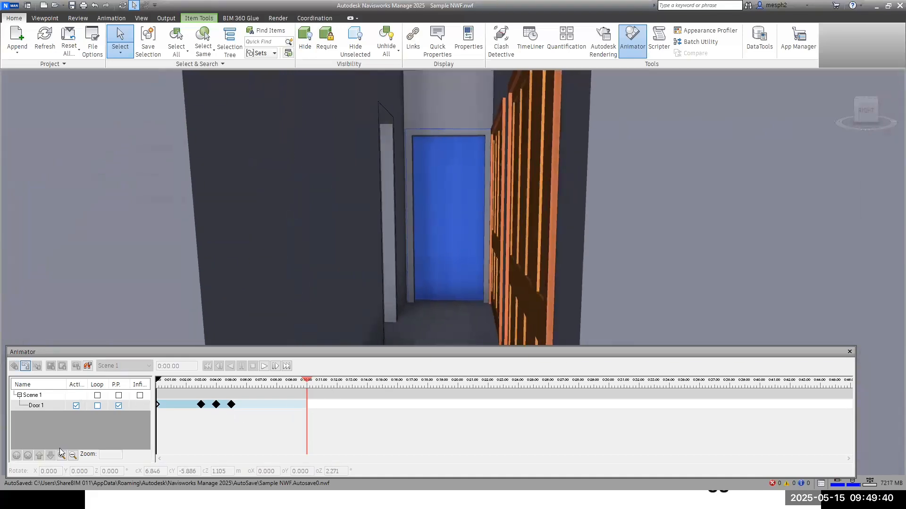
Disable scripts so the animations can be edited, and make the Animator window taller
left_click(370, 433)
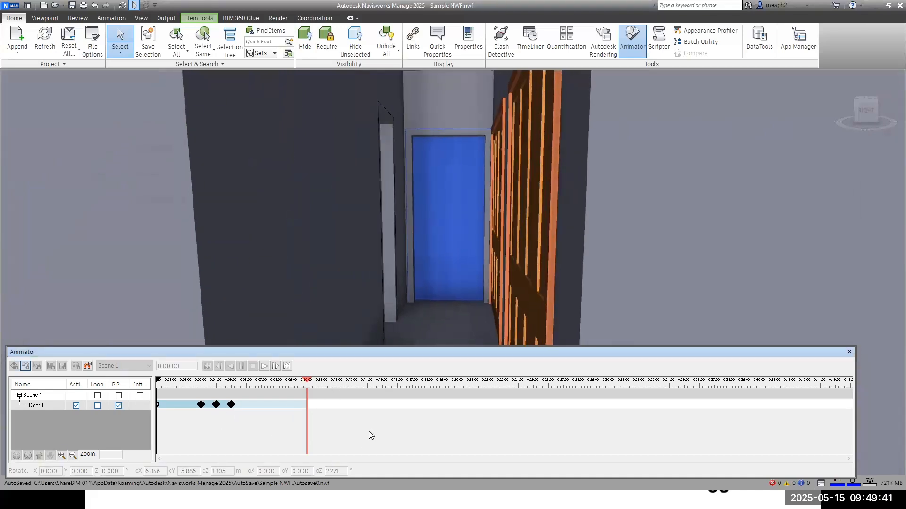
left_click(116, 18)
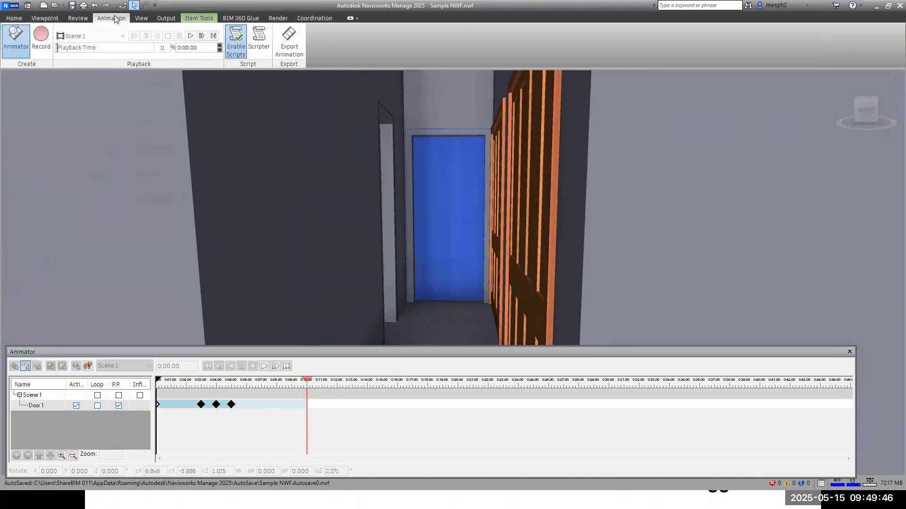
left_click(232, 50)
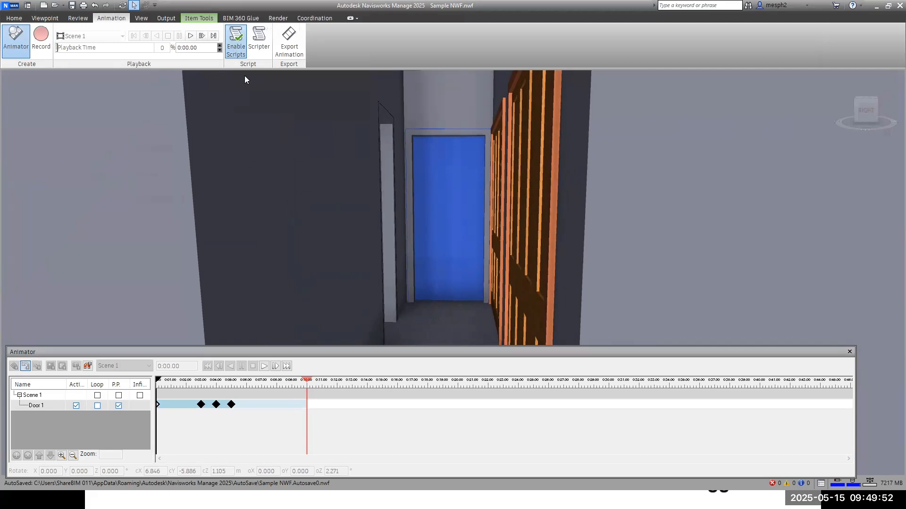
left_click(234, 50)
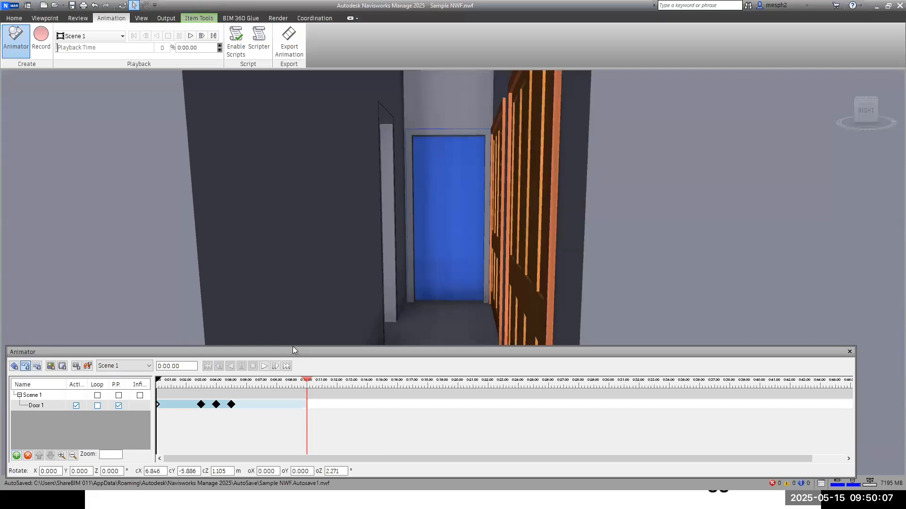
left_click_drag(293, 348, 293, 333)
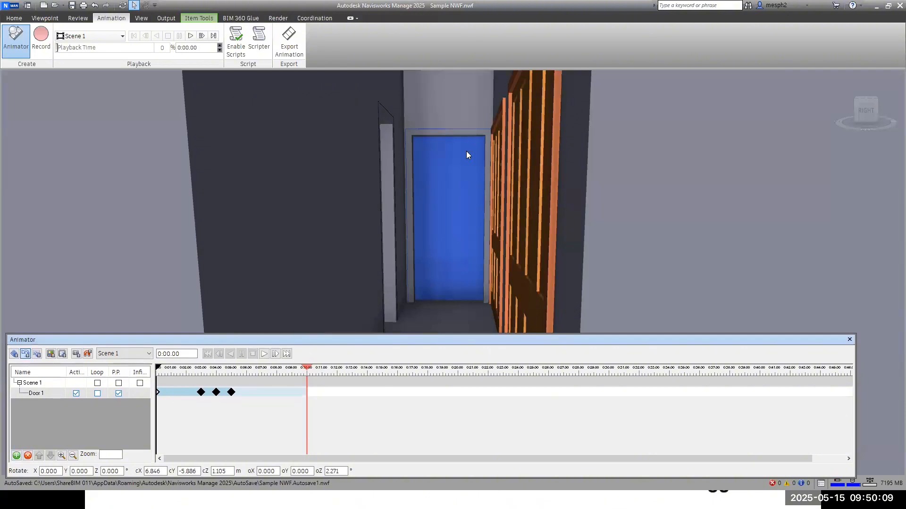
Add a new scene below Scene 1 and give it an animation set from the currently selected corridor door
left_click(17, 456)
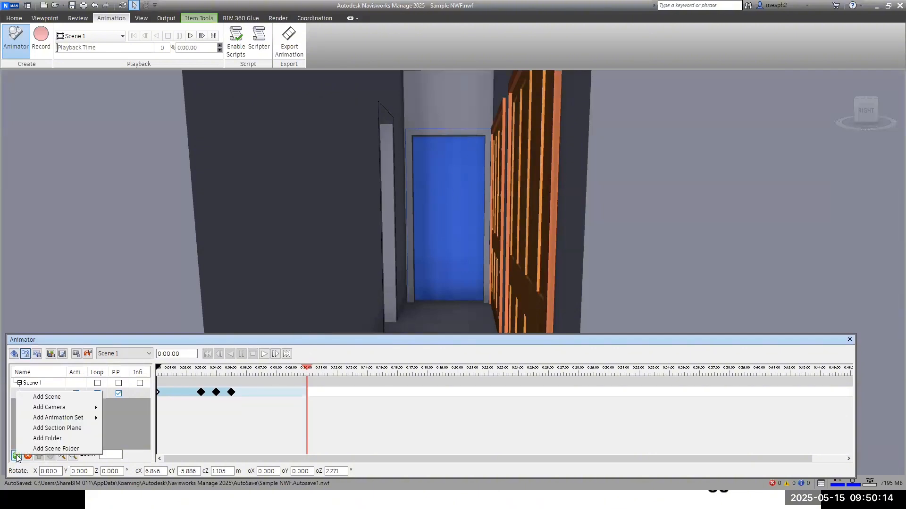
left_click(50, 397)
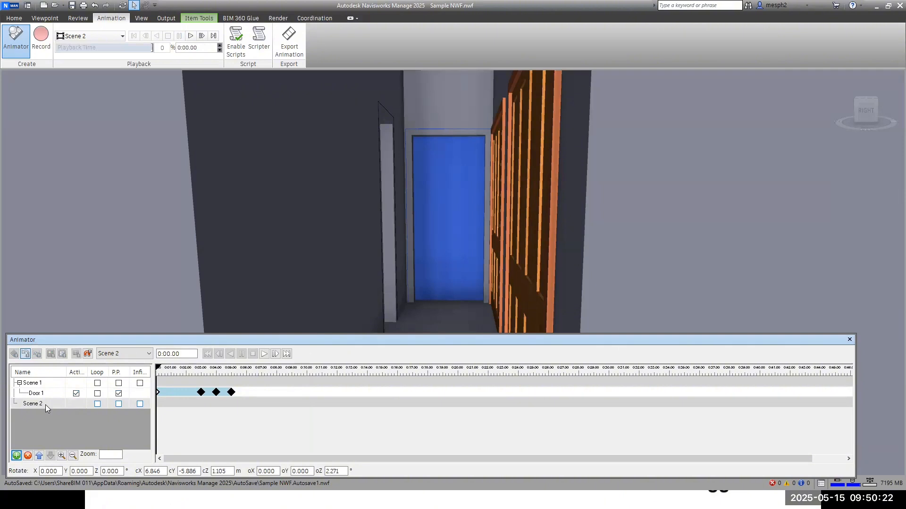
right_click(45, 404)
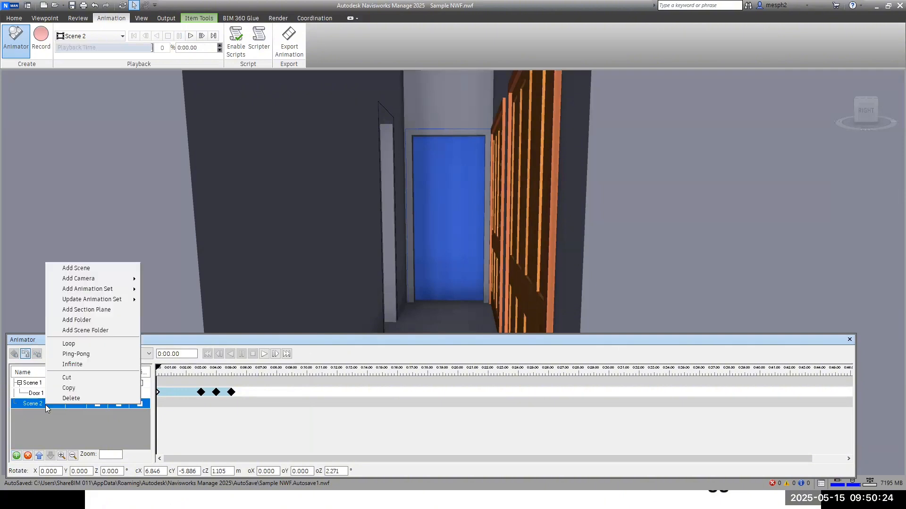
mouse_move(99, 293)
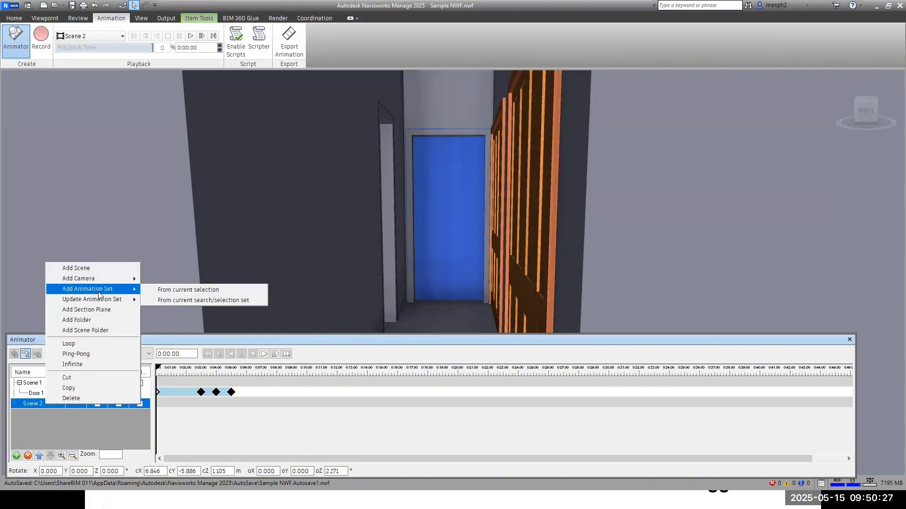
left_click(162, 290)
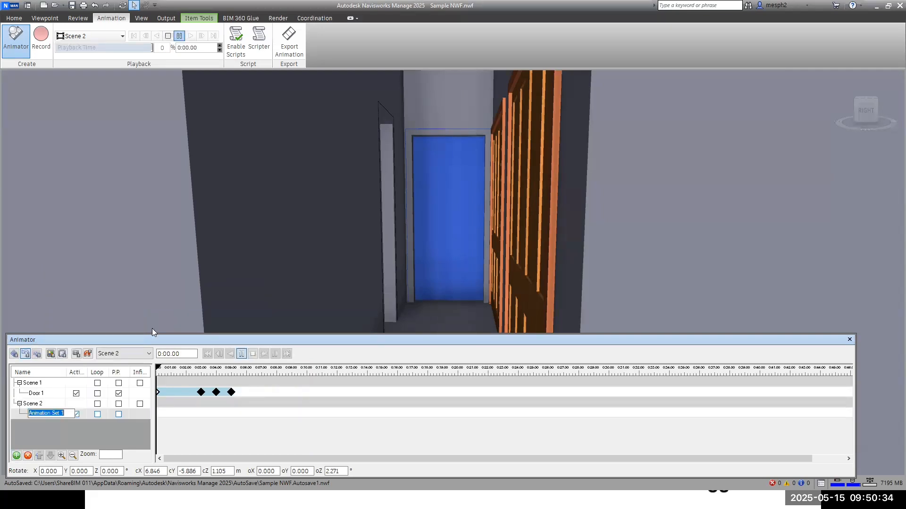
left_click(63, 434)
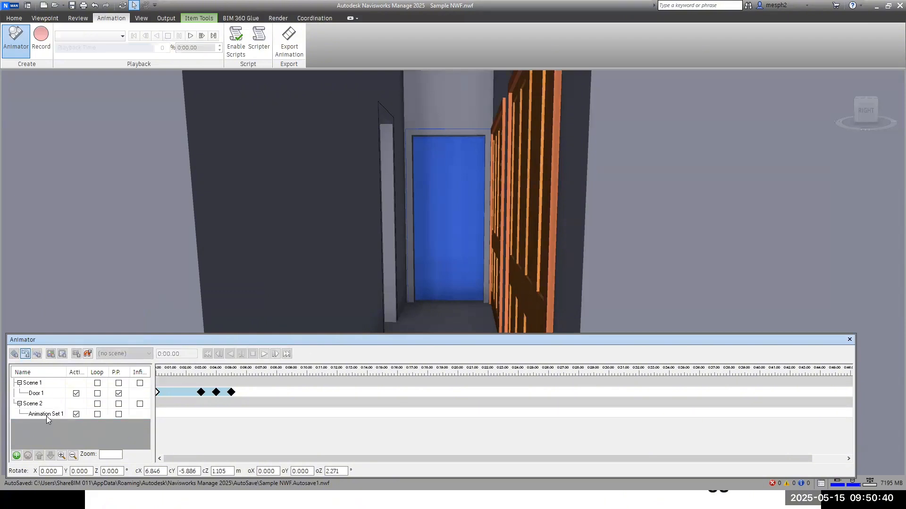
Rename the new scene's animation set as Door 2 and select it for animating
right_click(46, 415)
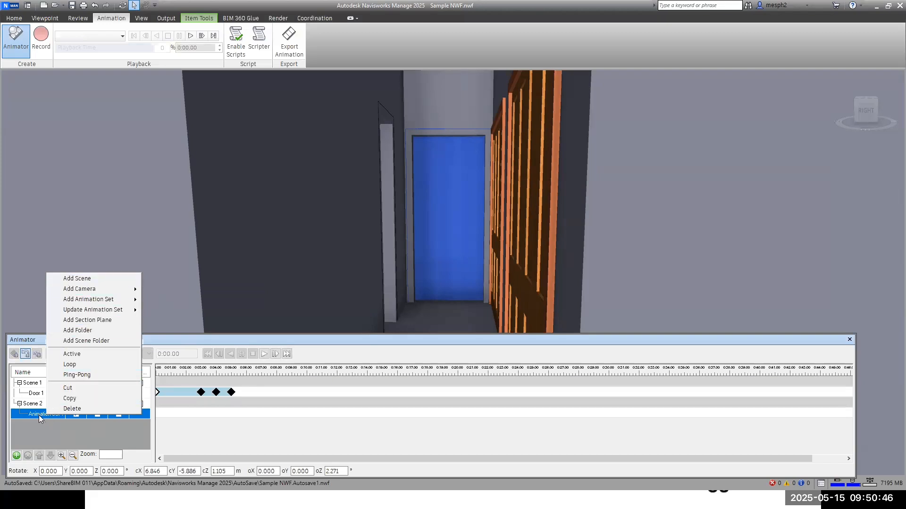
left_click(43, 414)
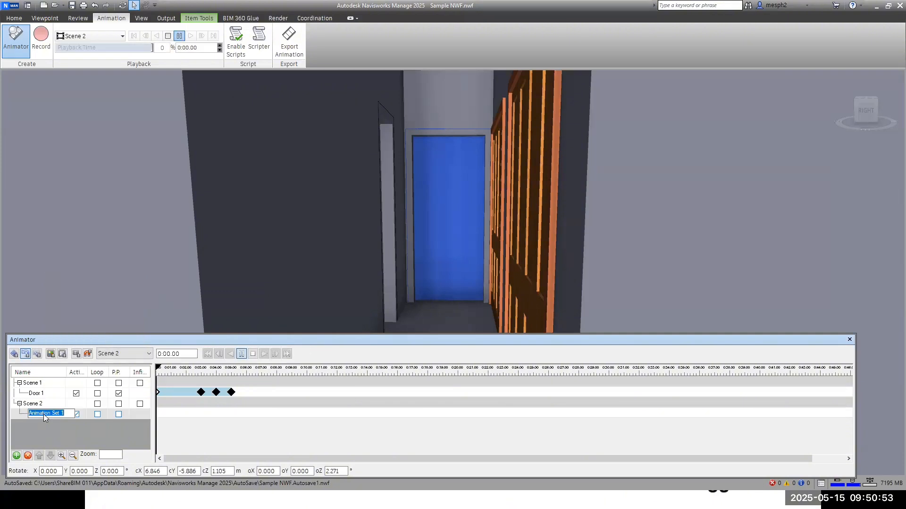
type("Door 2")
left_click(42, 431)
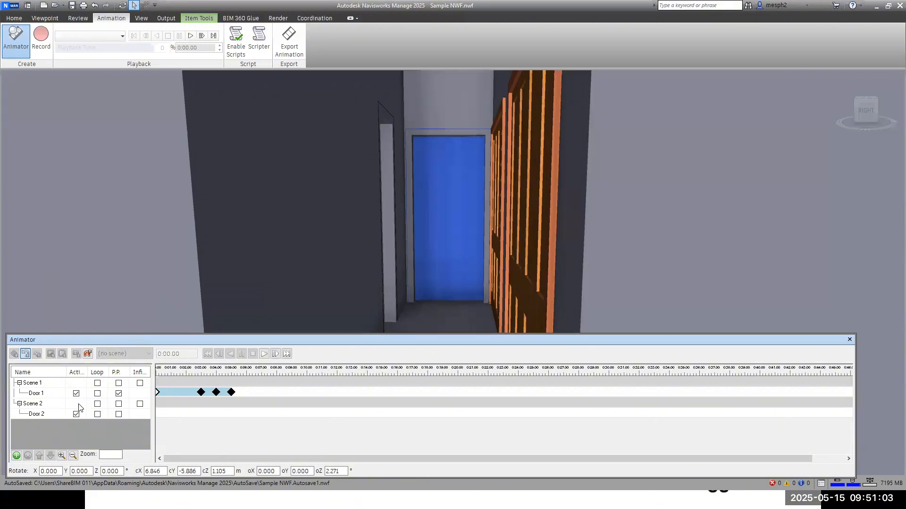
left_click(52, 413)
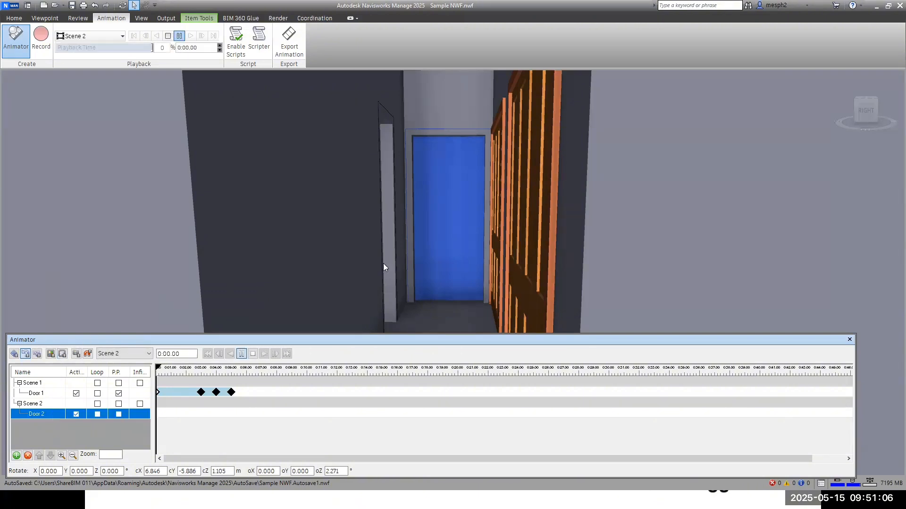